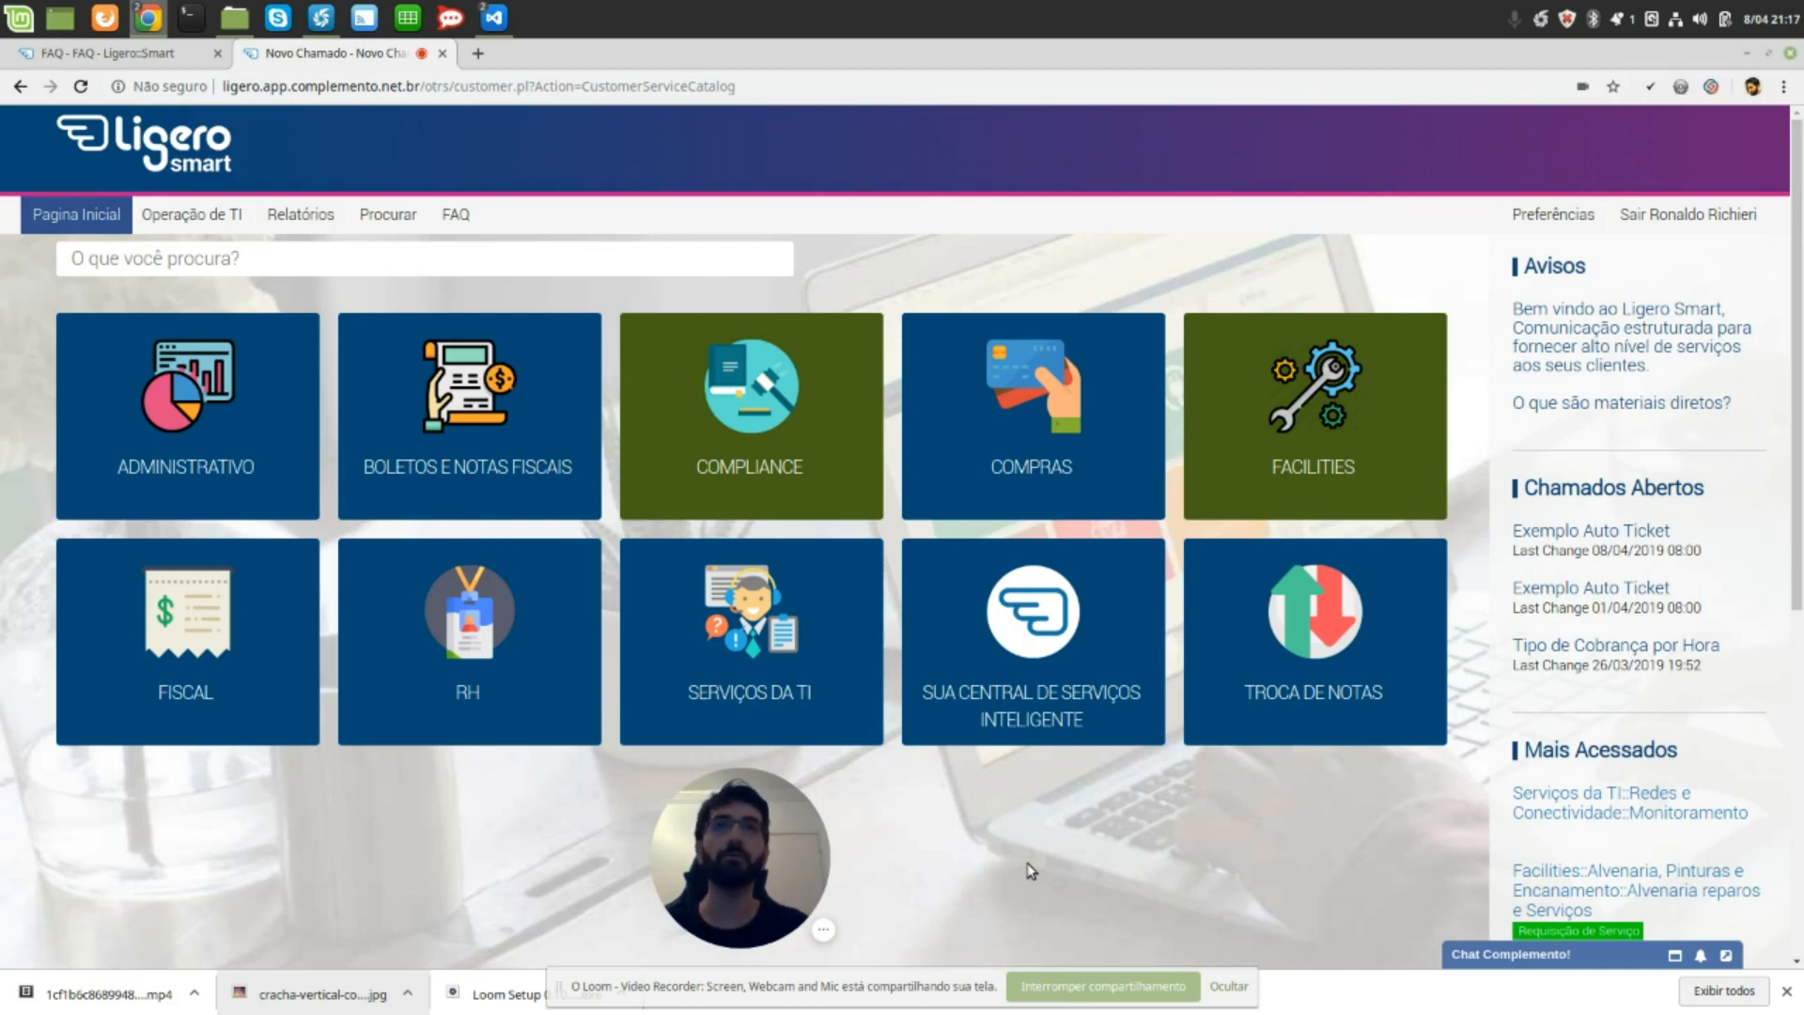
View the request form of the Compliance service "Solicitar informações de transparência", and return to the Compliance service list.
{"action": "left_click", "coordinate": [752, 397]}
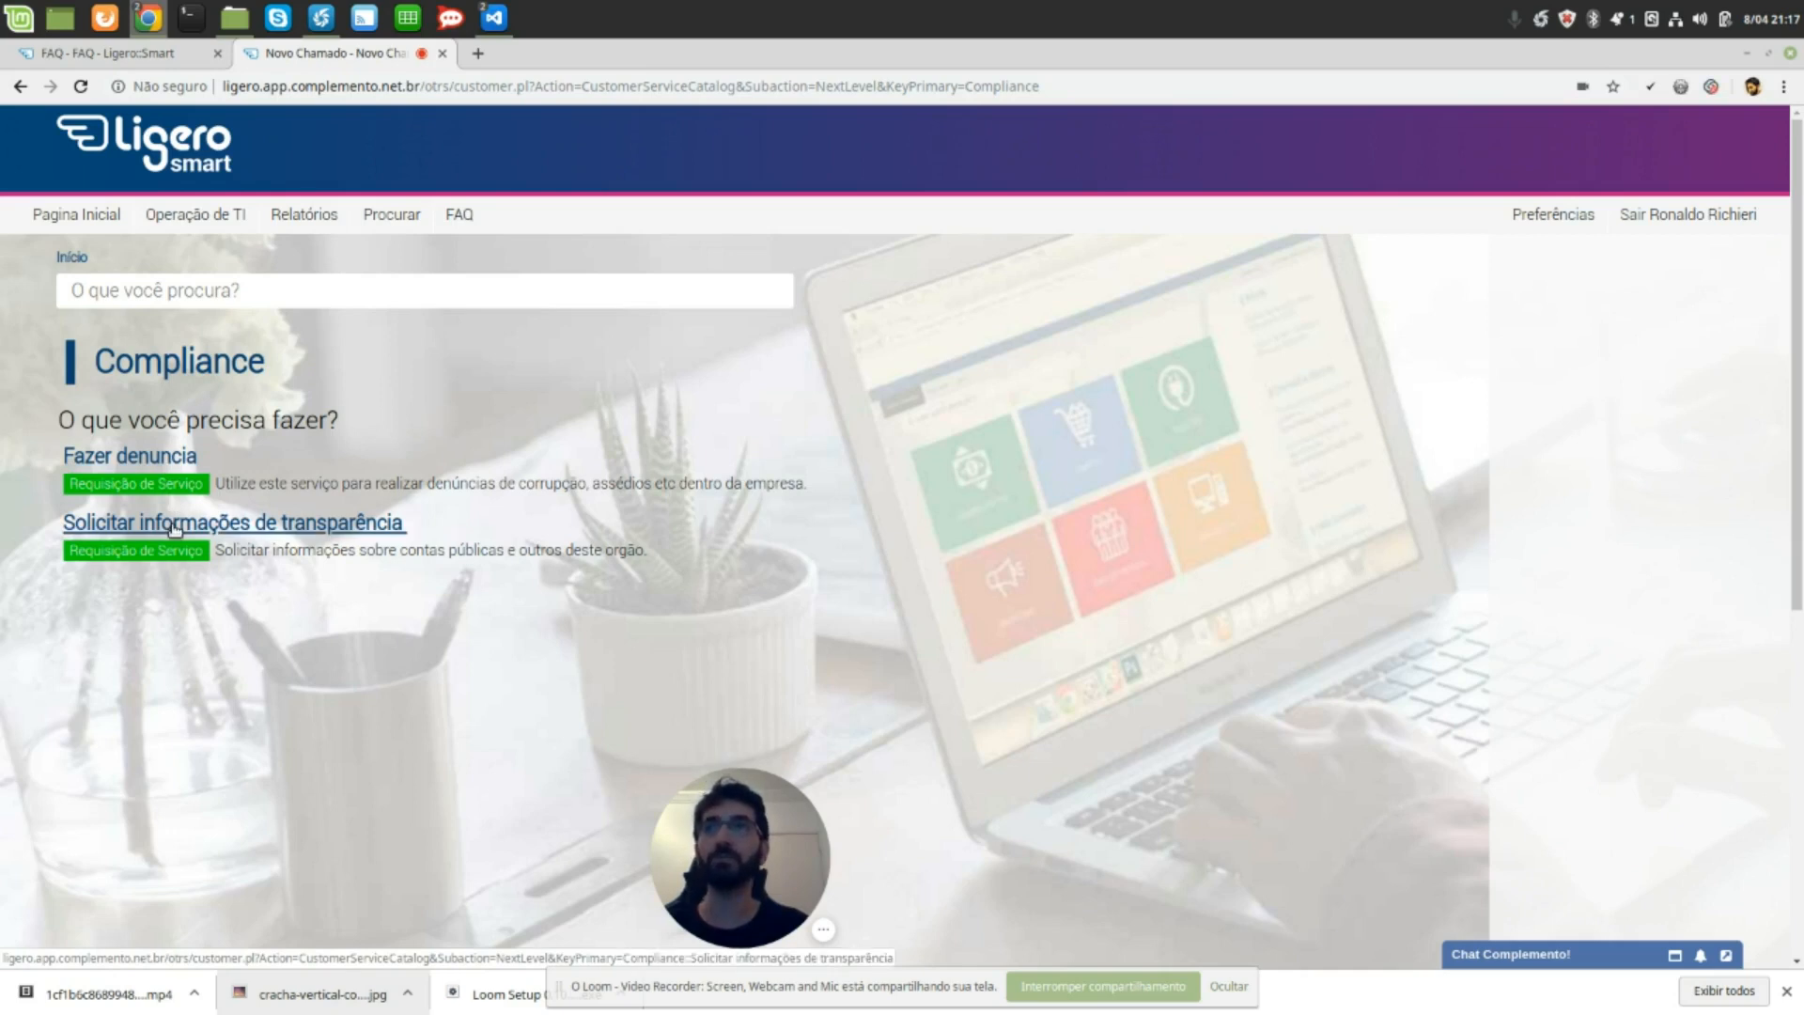
{"action": "left_click", "coordinate": [272, 532]}
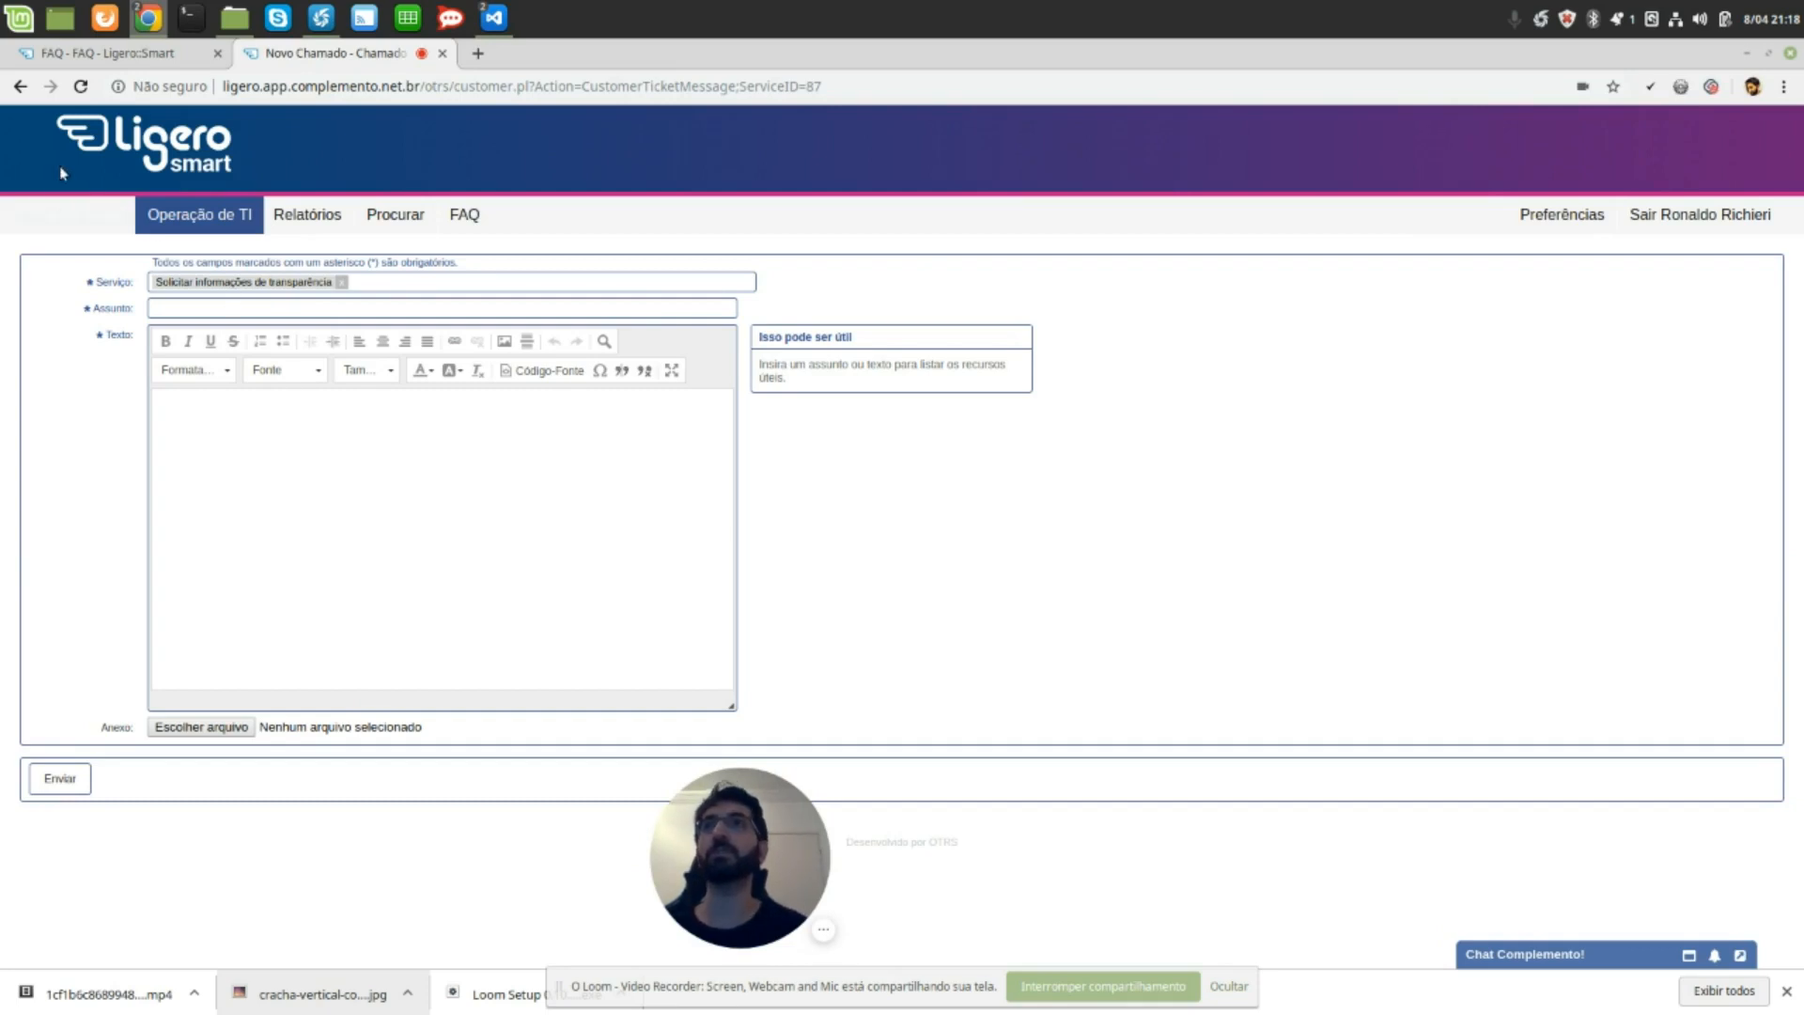
{"action": "left_click", "coordinate": [20, 86]}
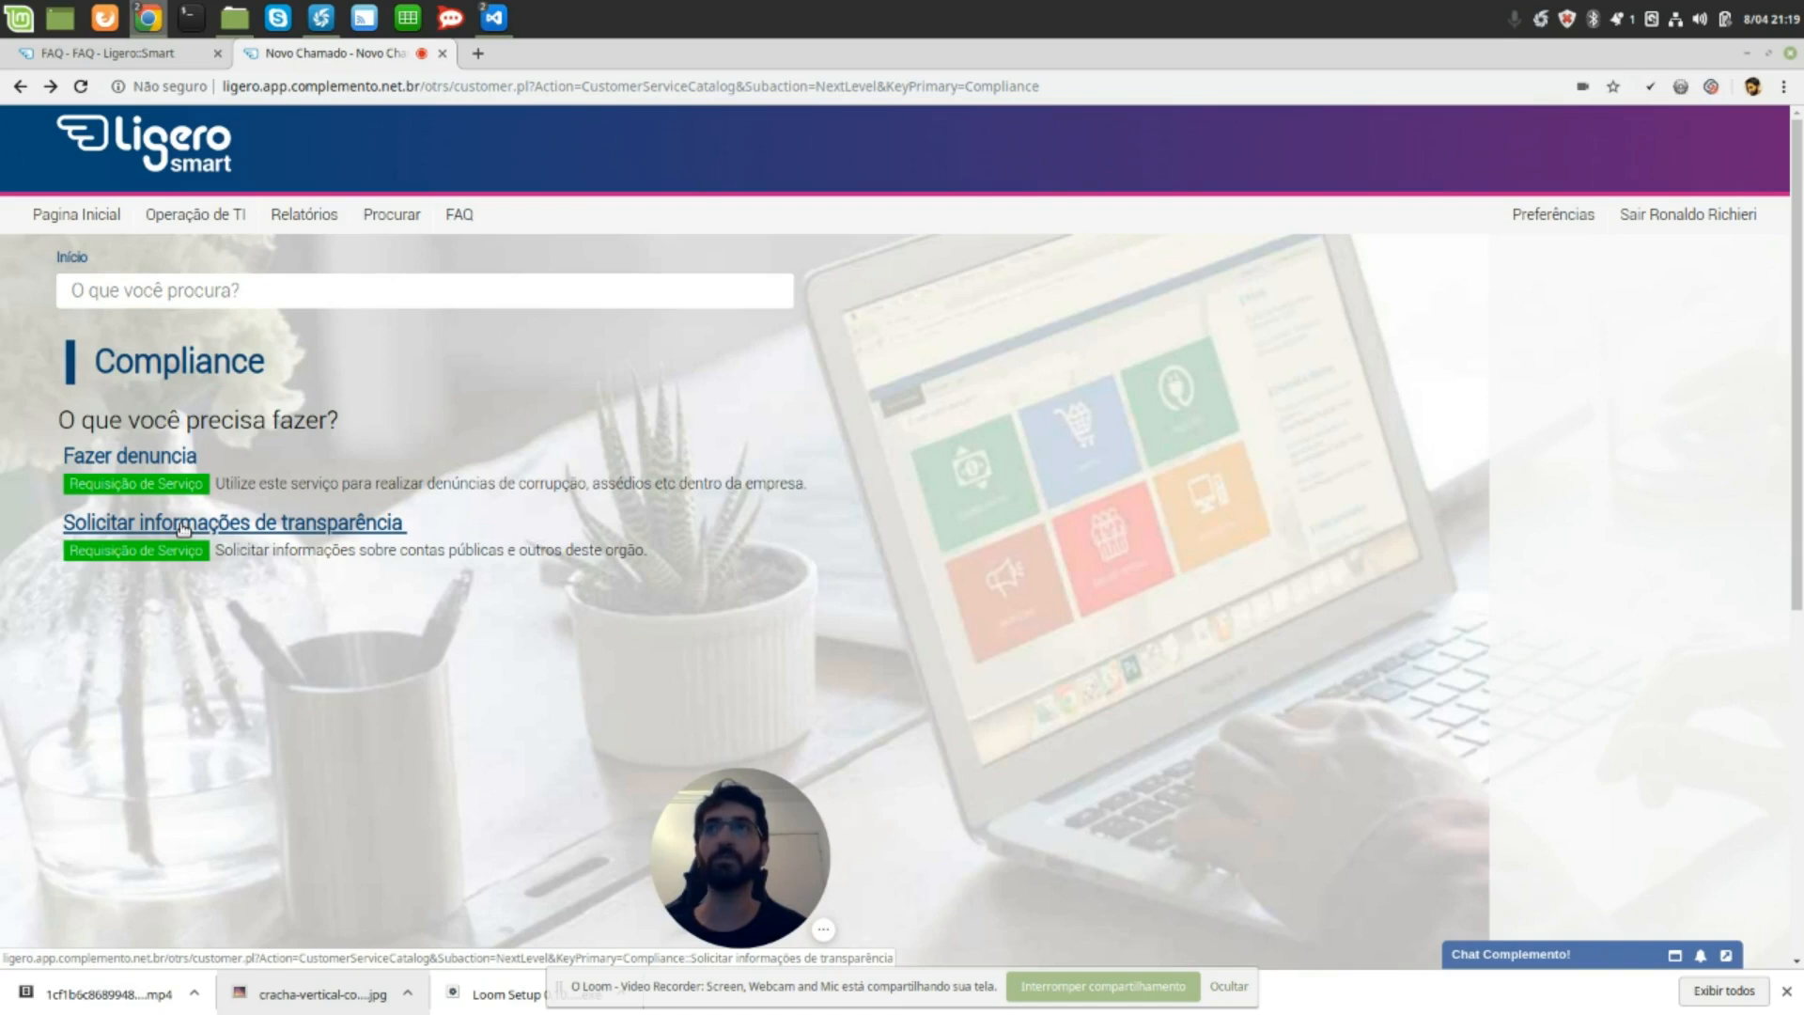
Switch to the agent-side FAQ page and start adding a new FAQ article.
{"action": "left_click", "coordinate": [162, 62]}
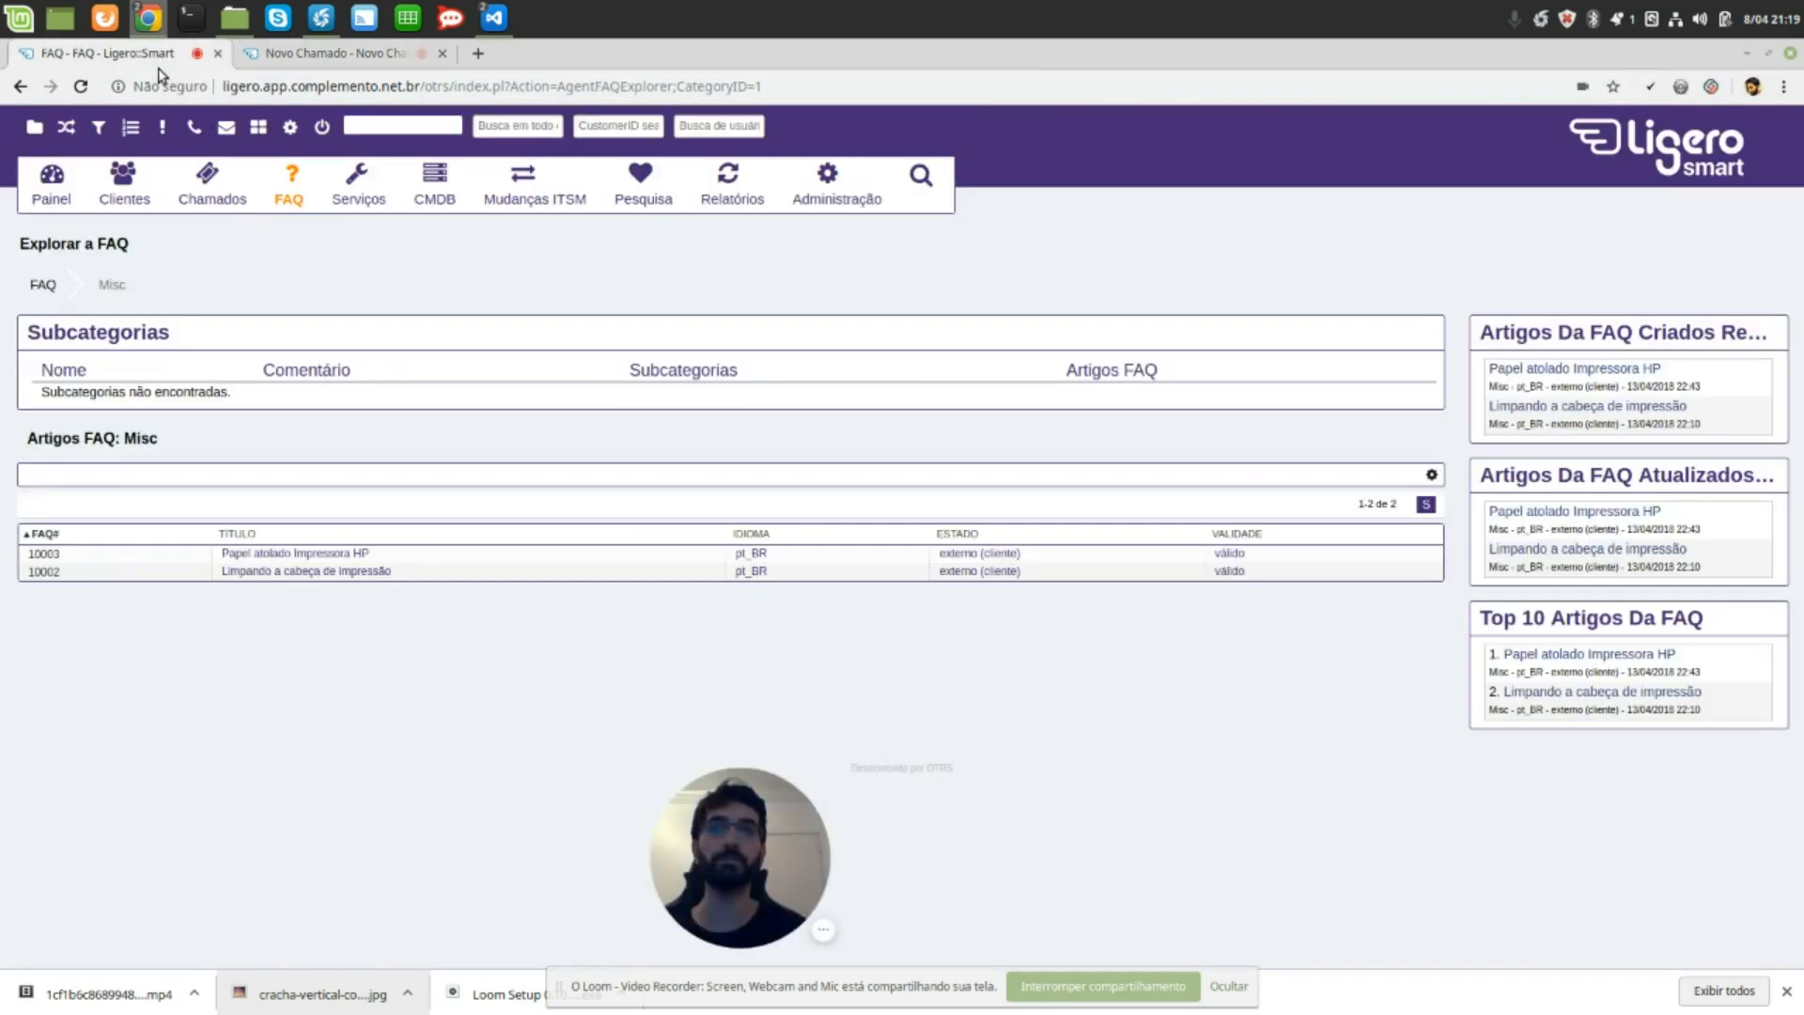
{"action": "left_click", "coordinate": [289, 188]}
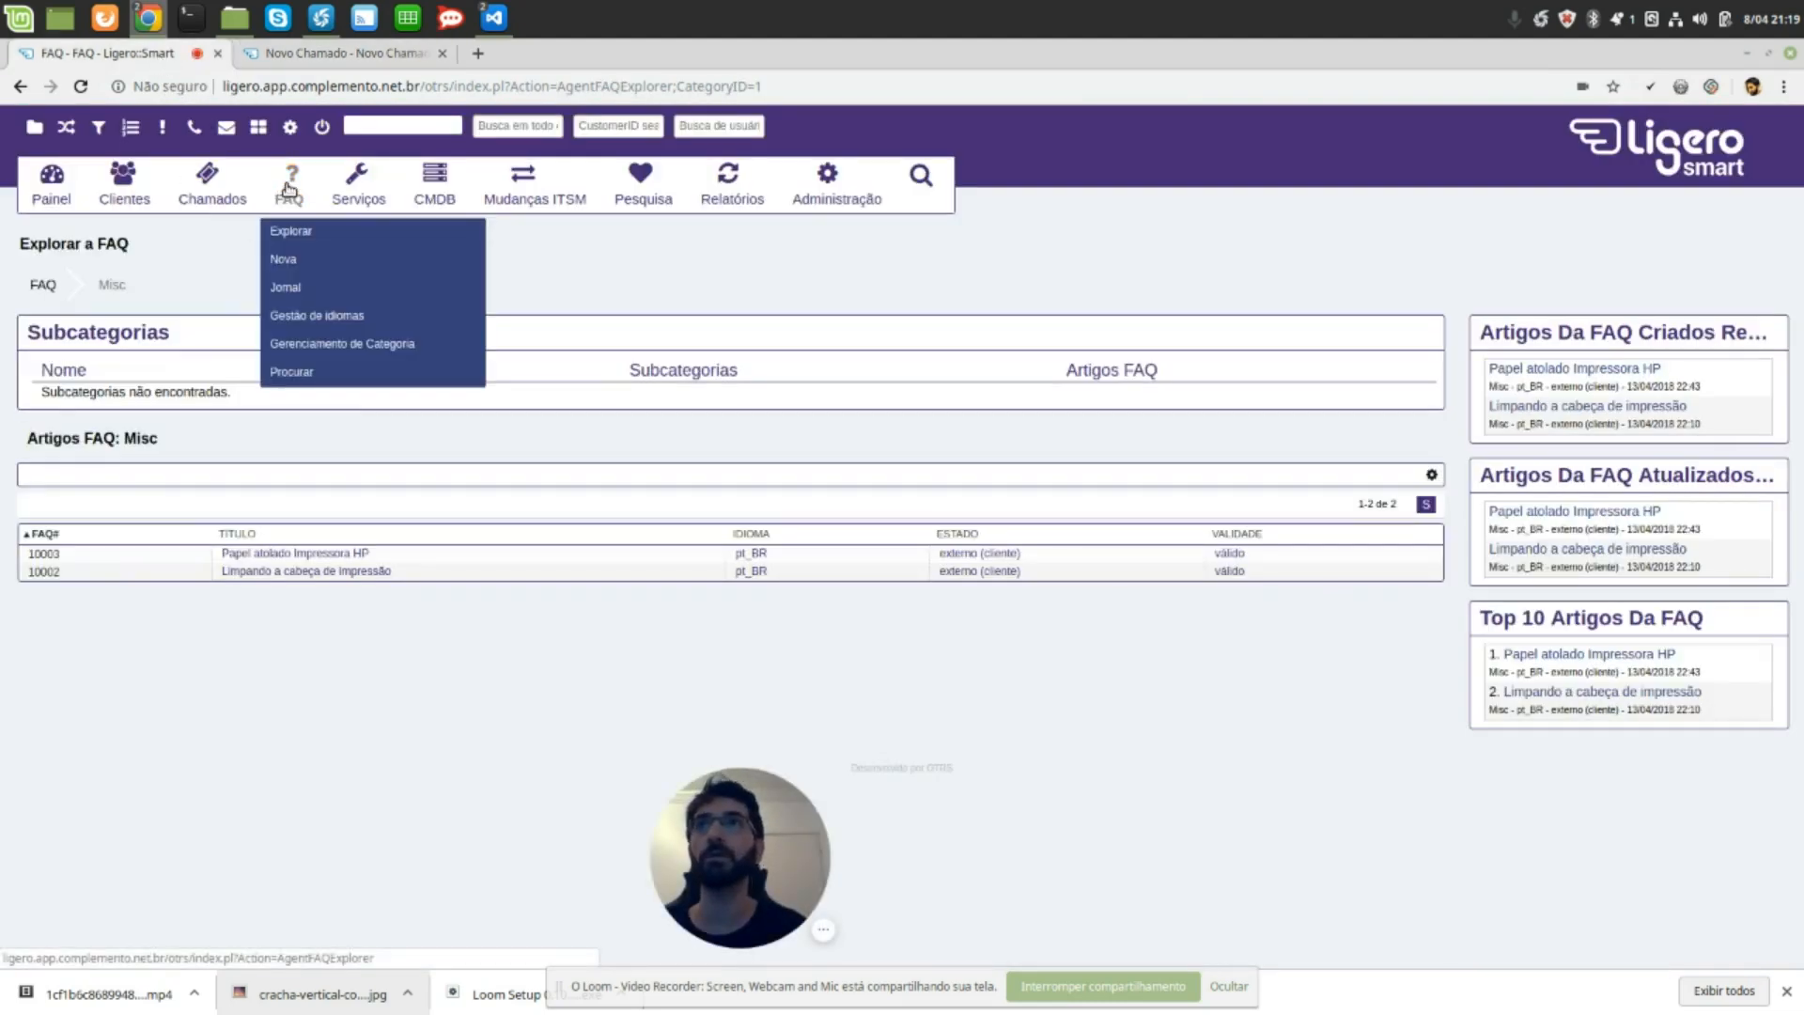
{"action": "left_click", "coordinate": [297, 258]}
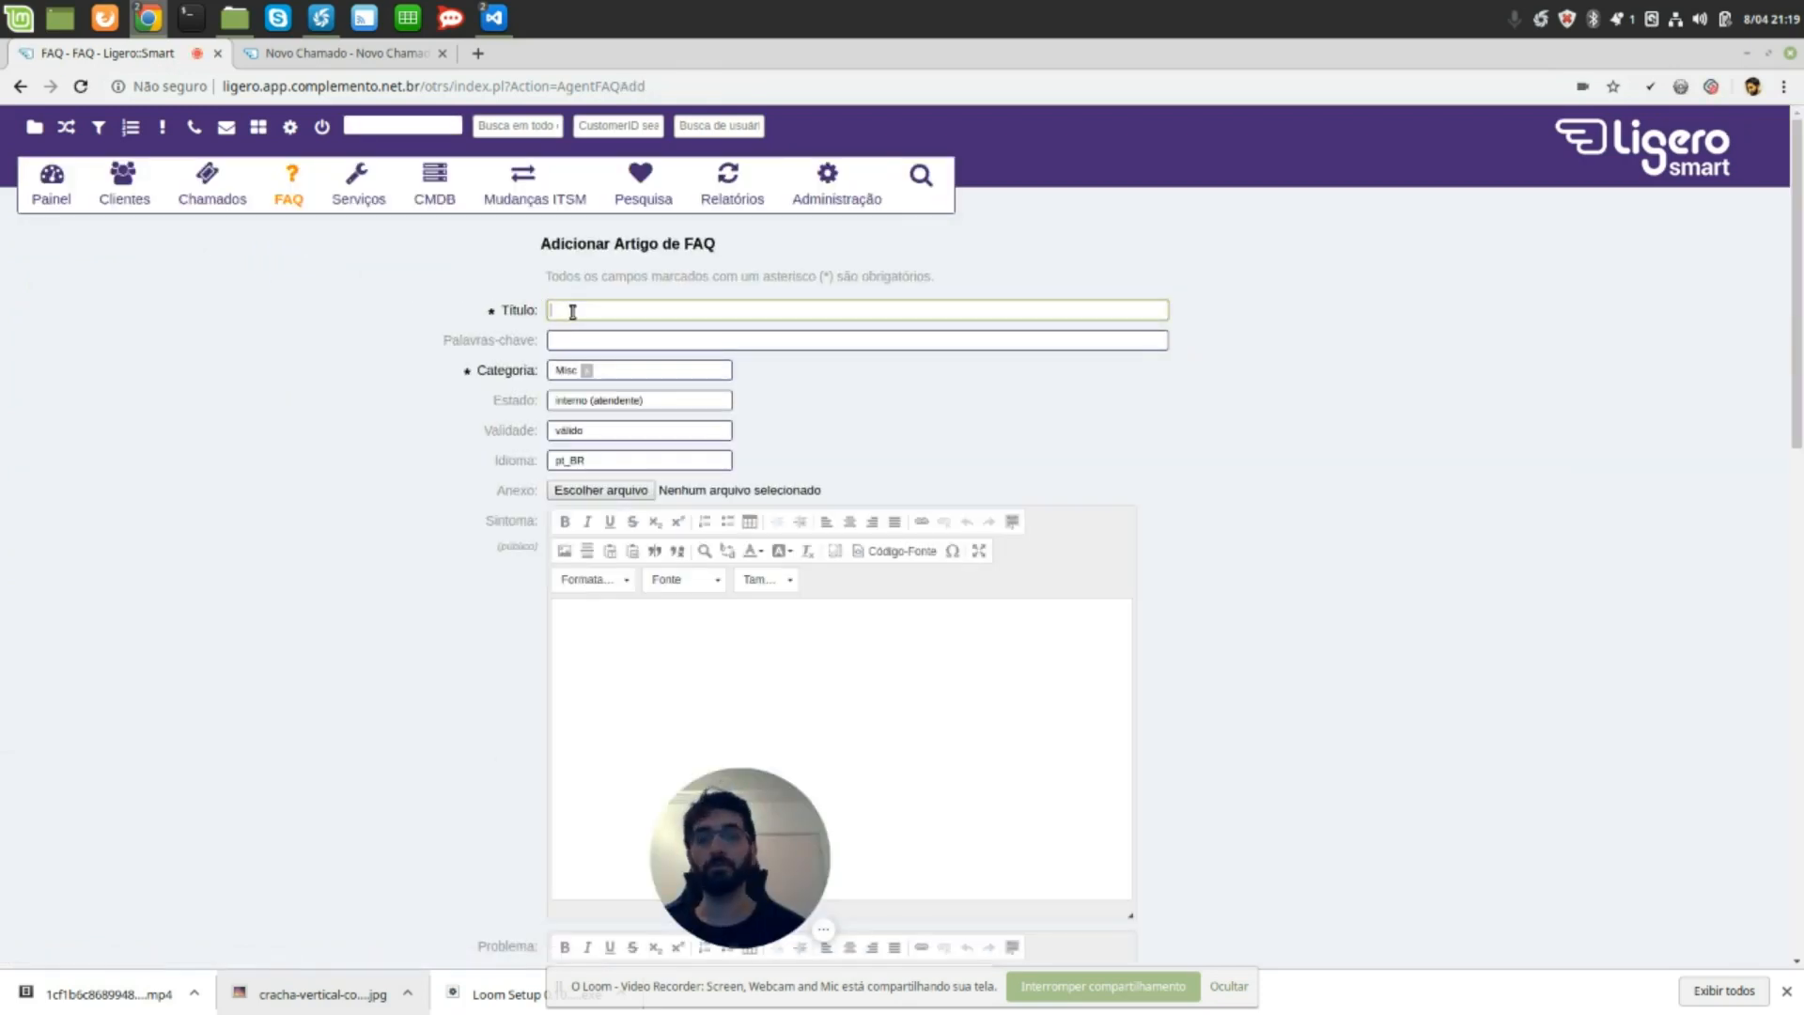
Title the FAQ article "Como solicitar informações de transparência" and give it the keyword "transparência".
{"action": "type", "text": "Como"}
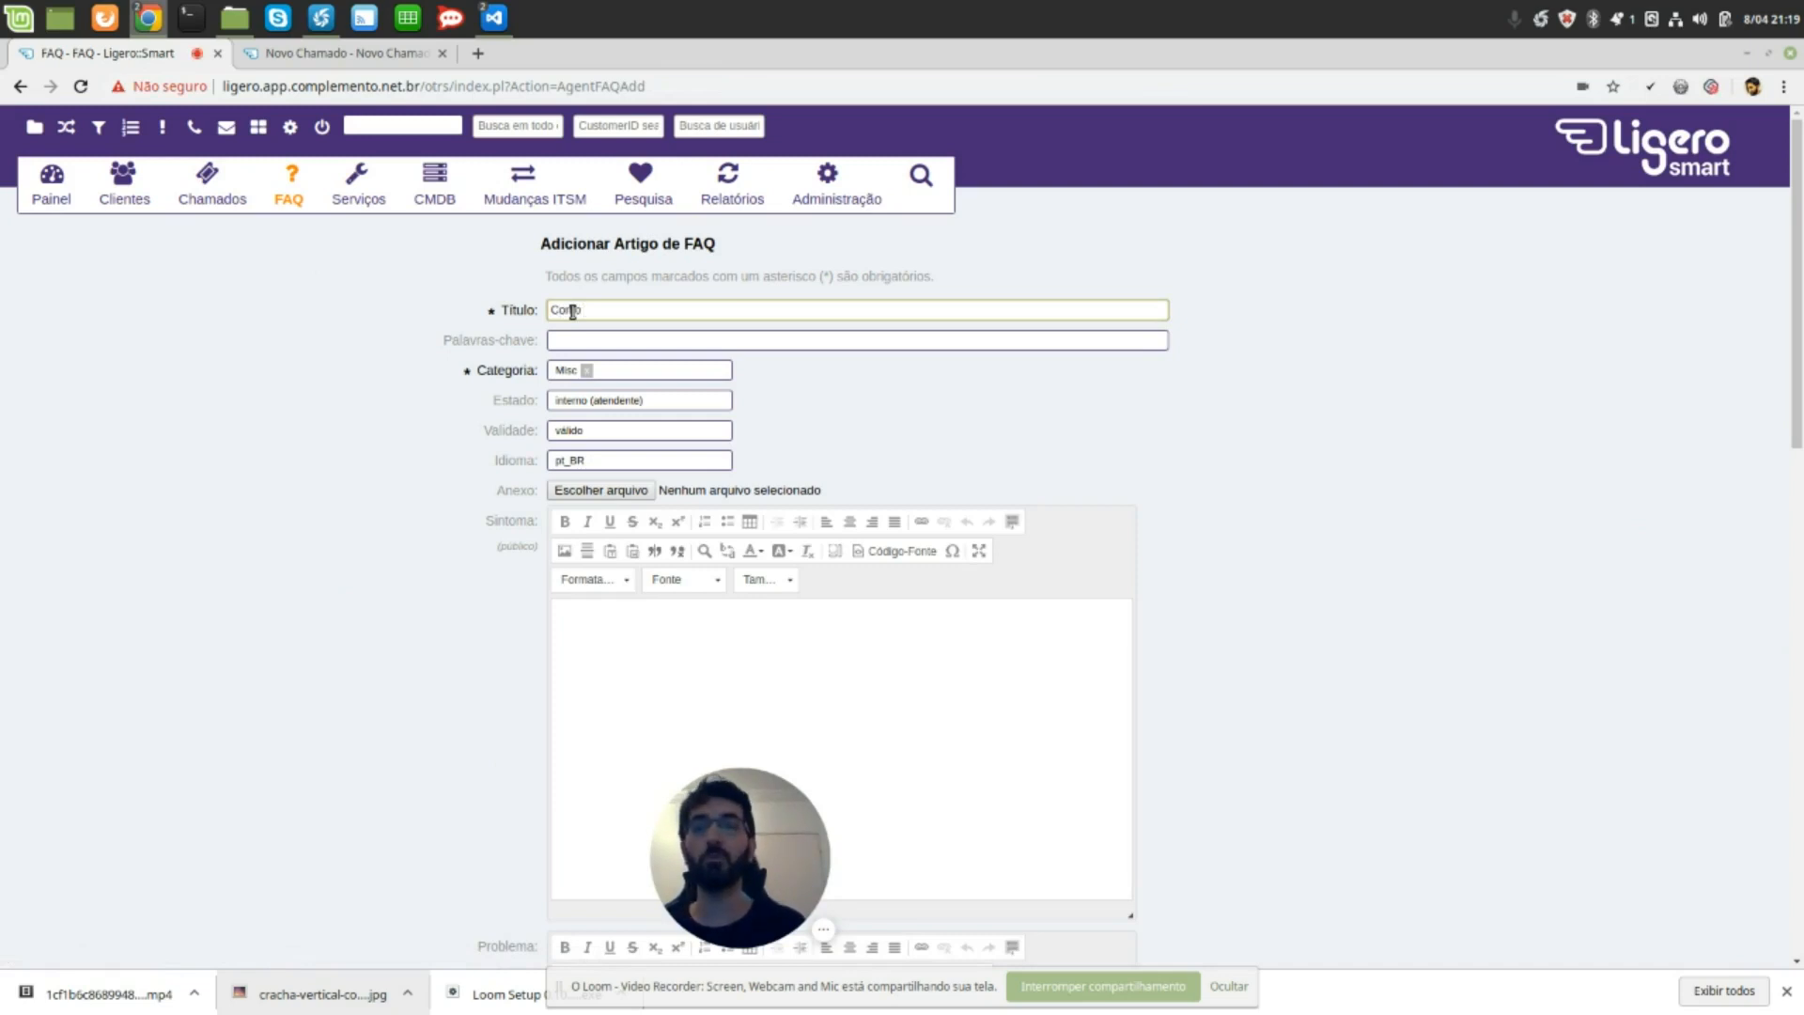
{"action": "type", "text": " solicitar "}
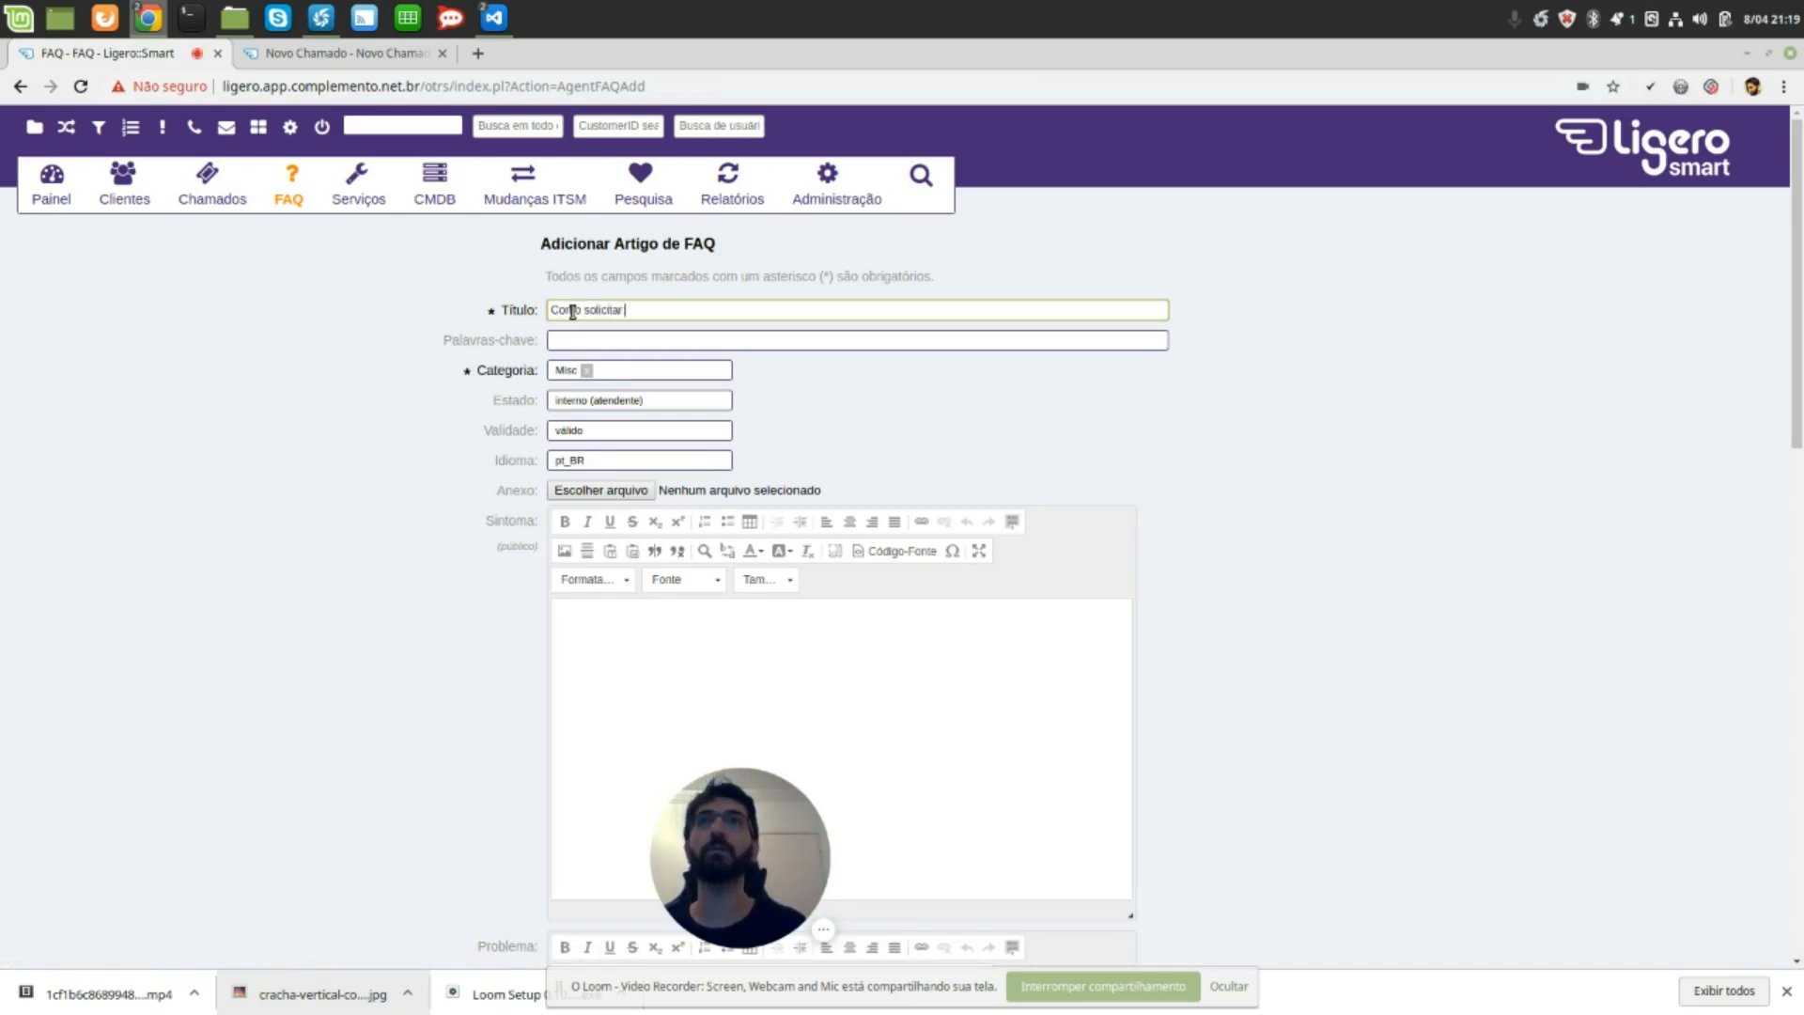
{"action": "type", "text": "informações de tra"}
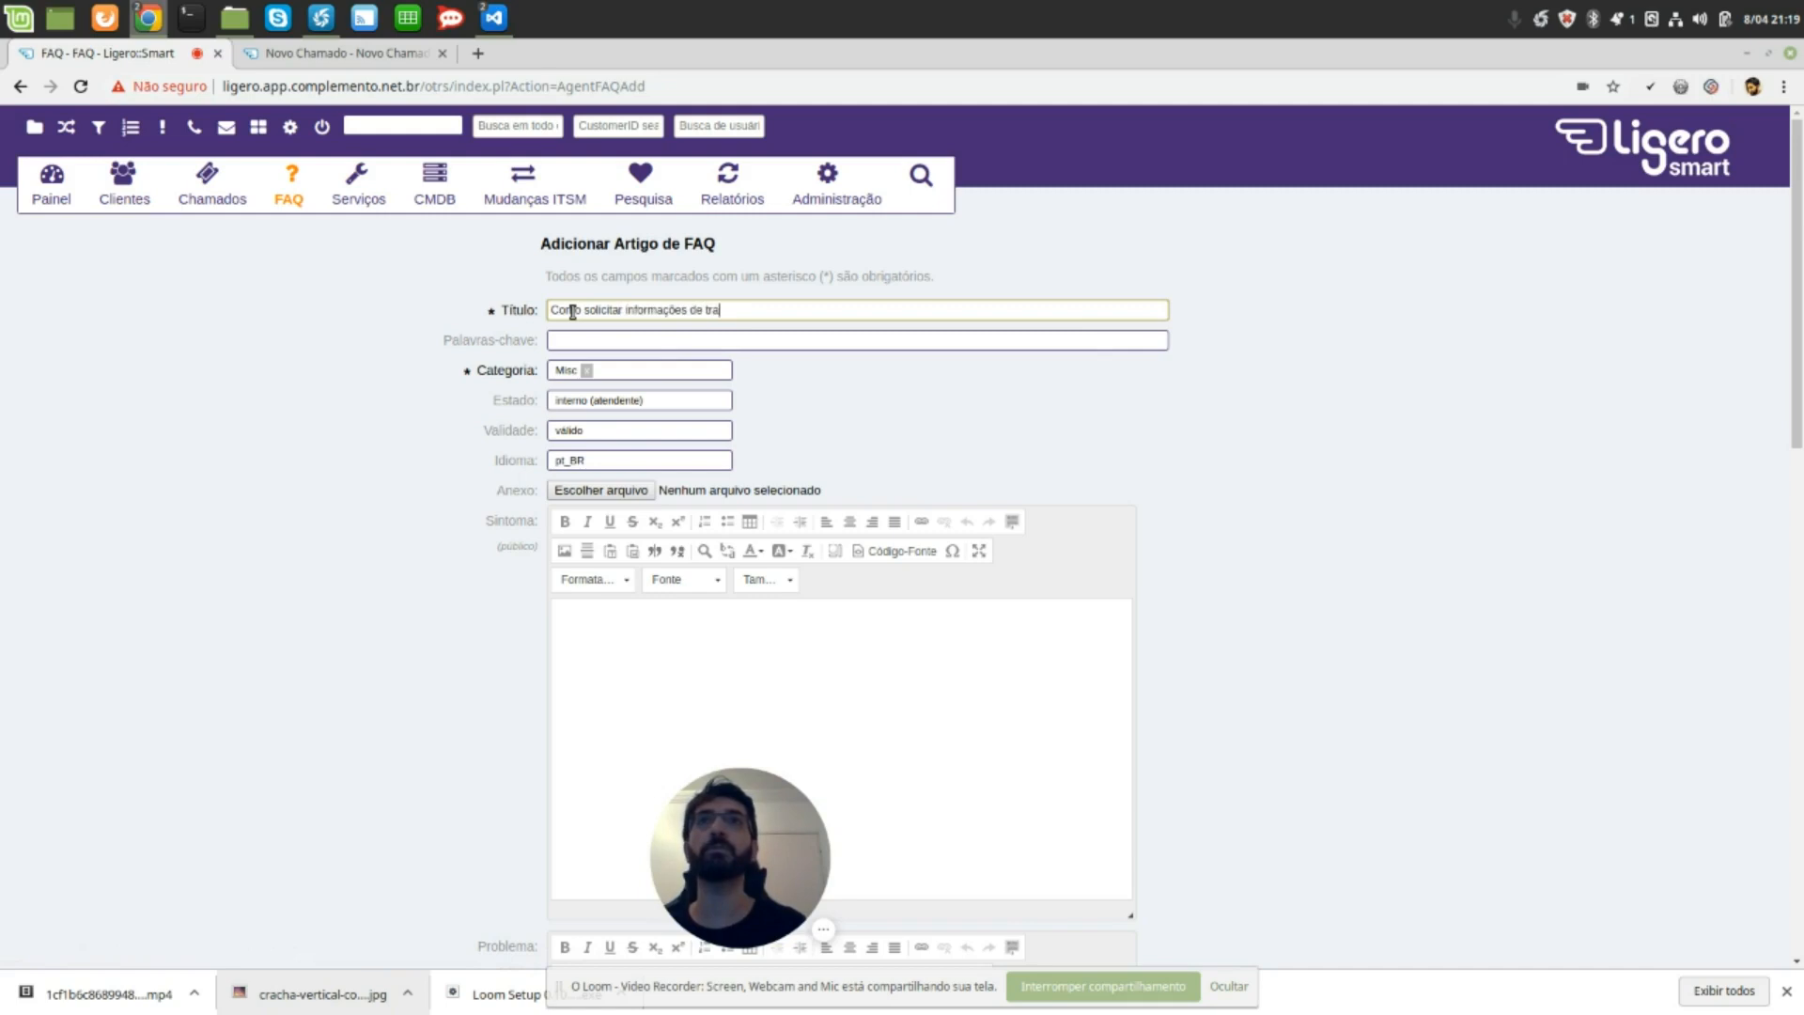
{"action": "type", "text": "nsparência"}
{"action": "key", "text": "Tab"}
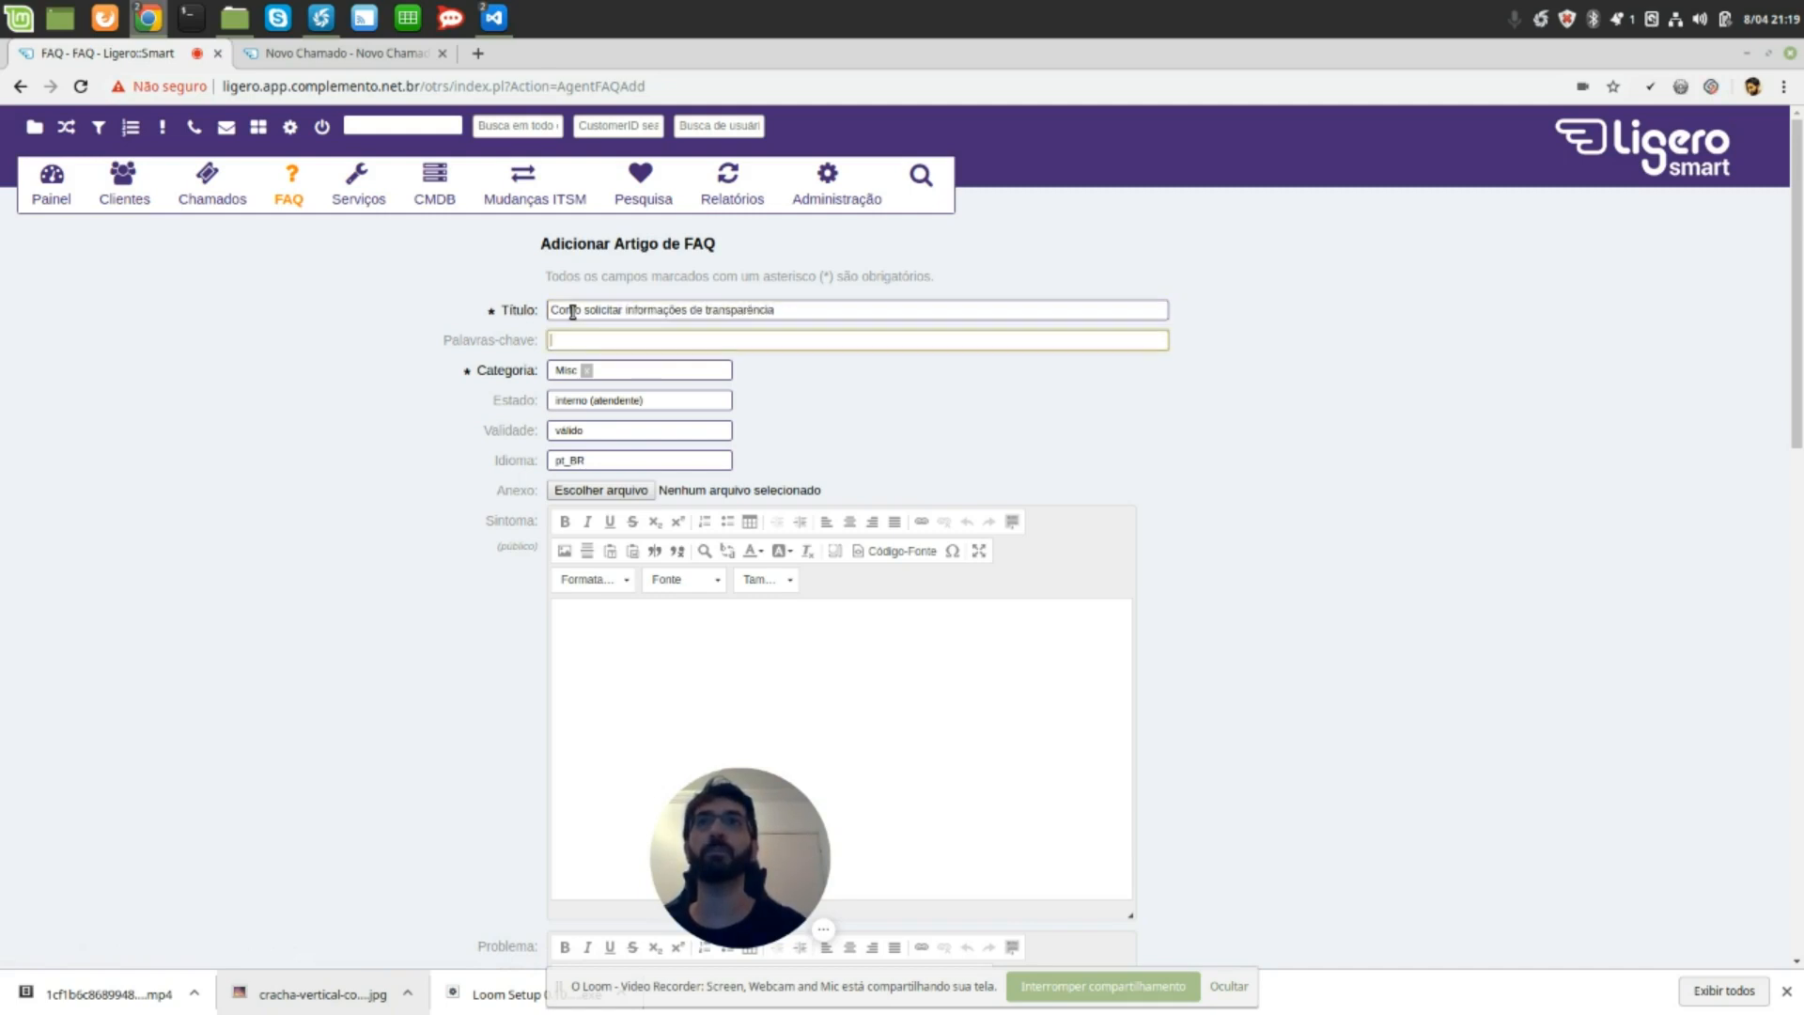
{"action": "type", "text": "transpare"}
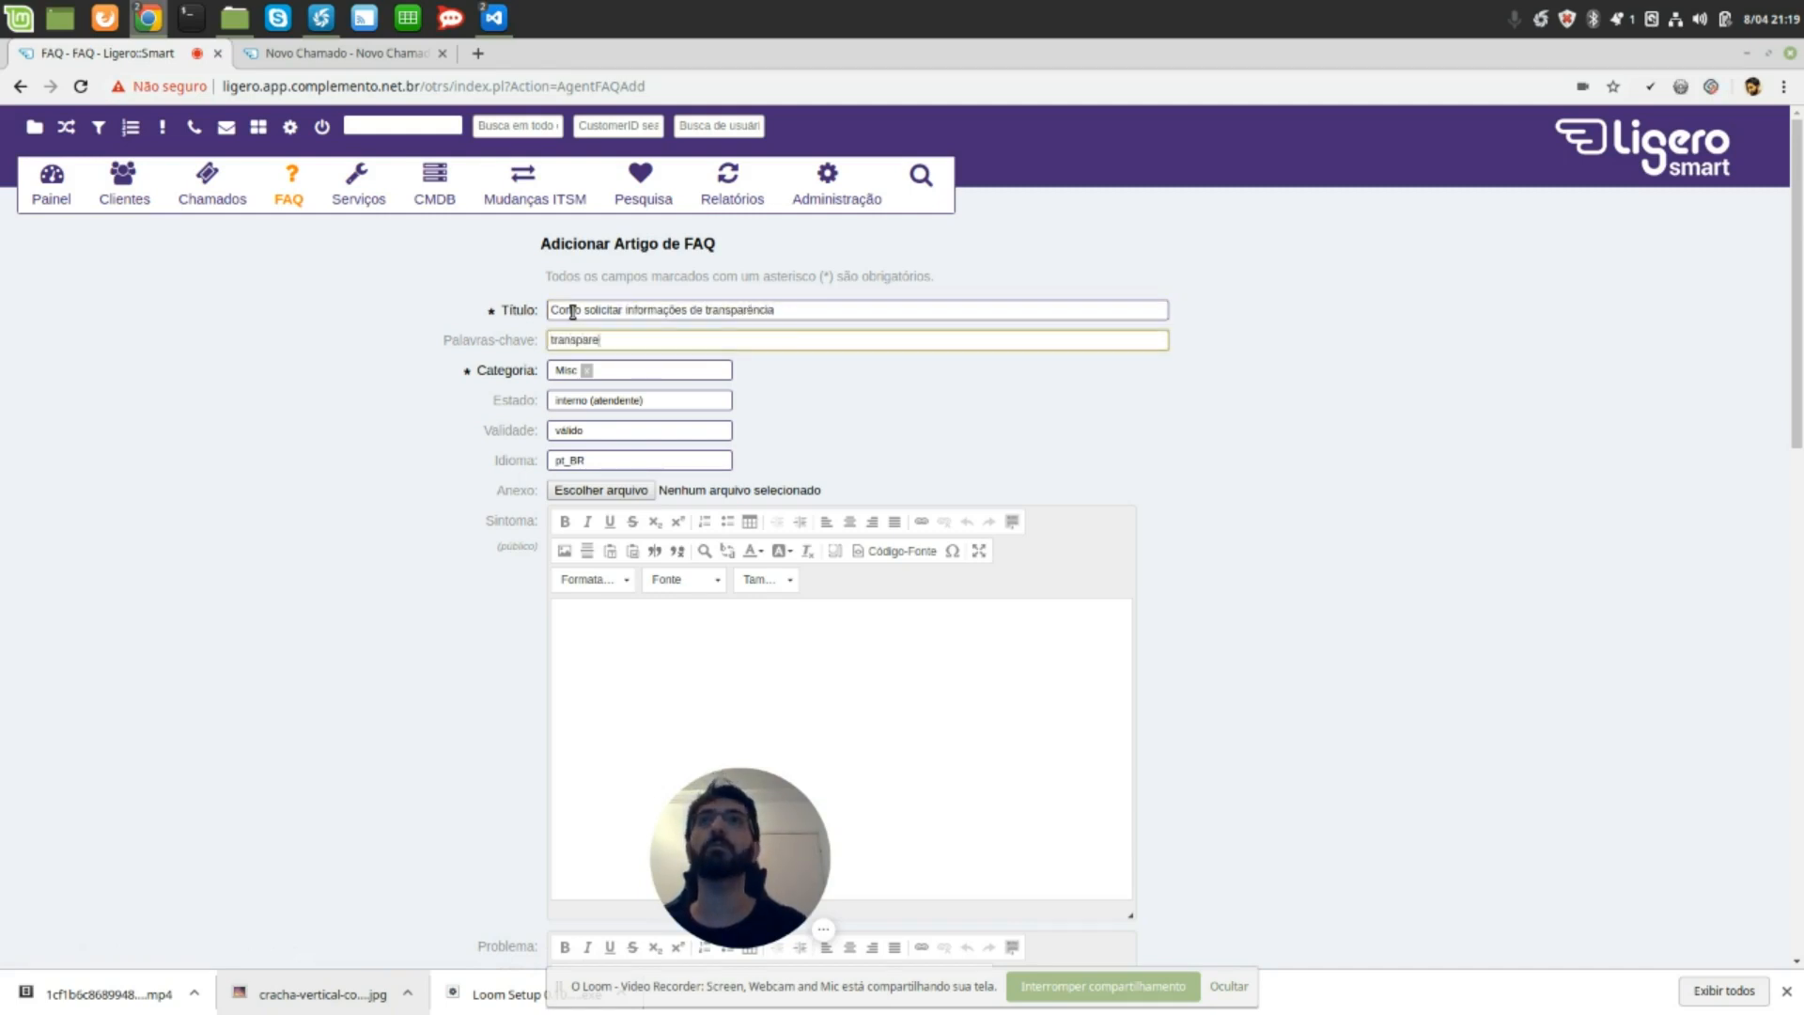
{"action": "type", "text": "ência"}
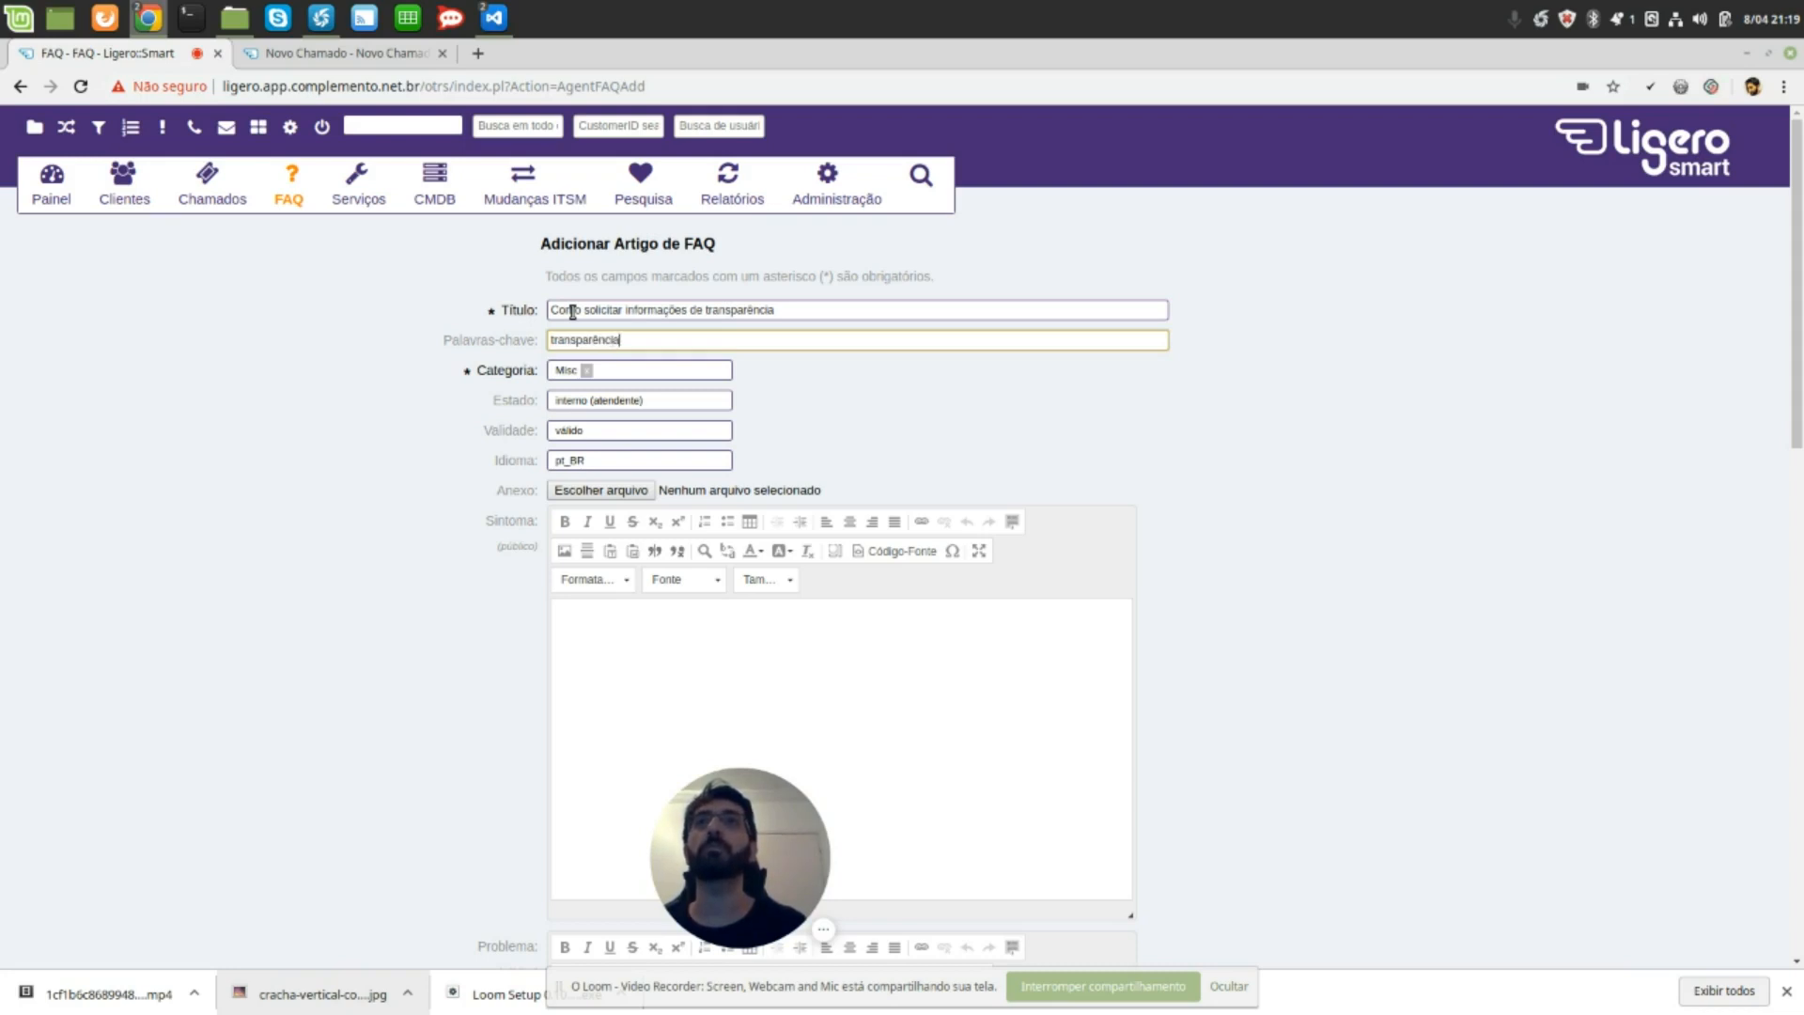
Assign the article to the category Misc and set its state to "externo (cliente)".
{"action": "key", "text": "Tab"}
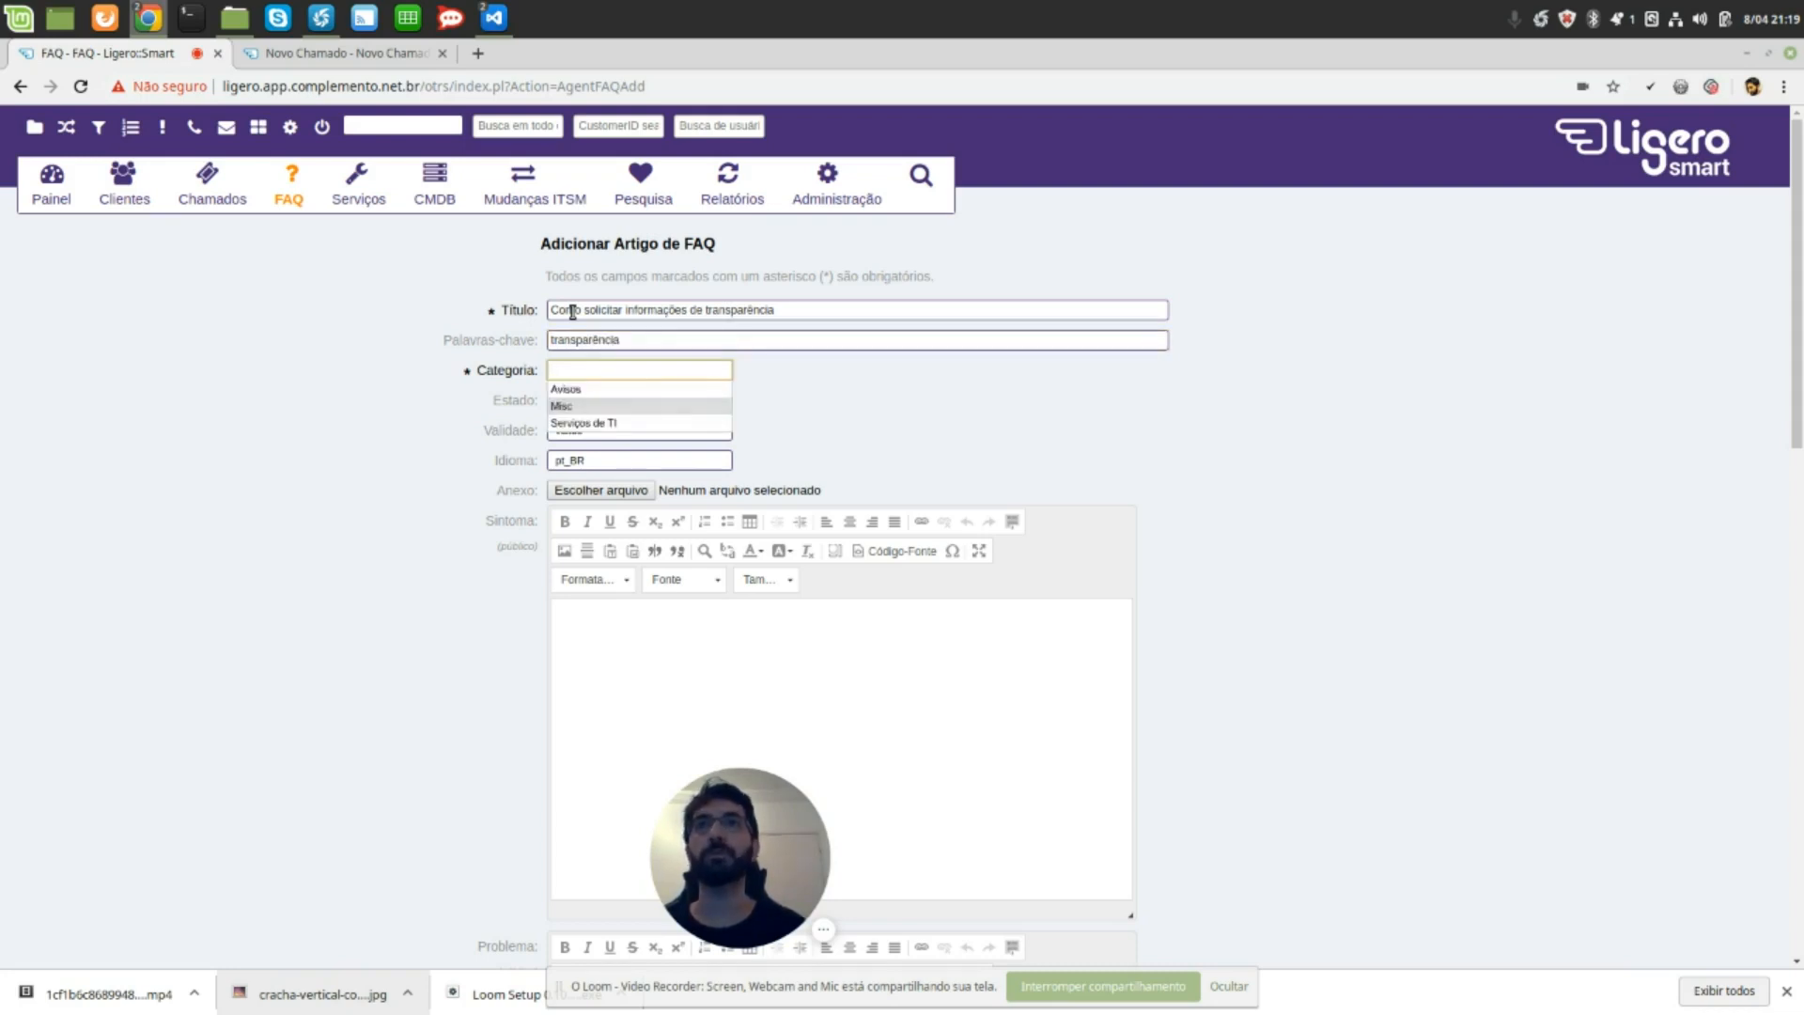
{"action": "left_click", "coordinate": [573, 407]}
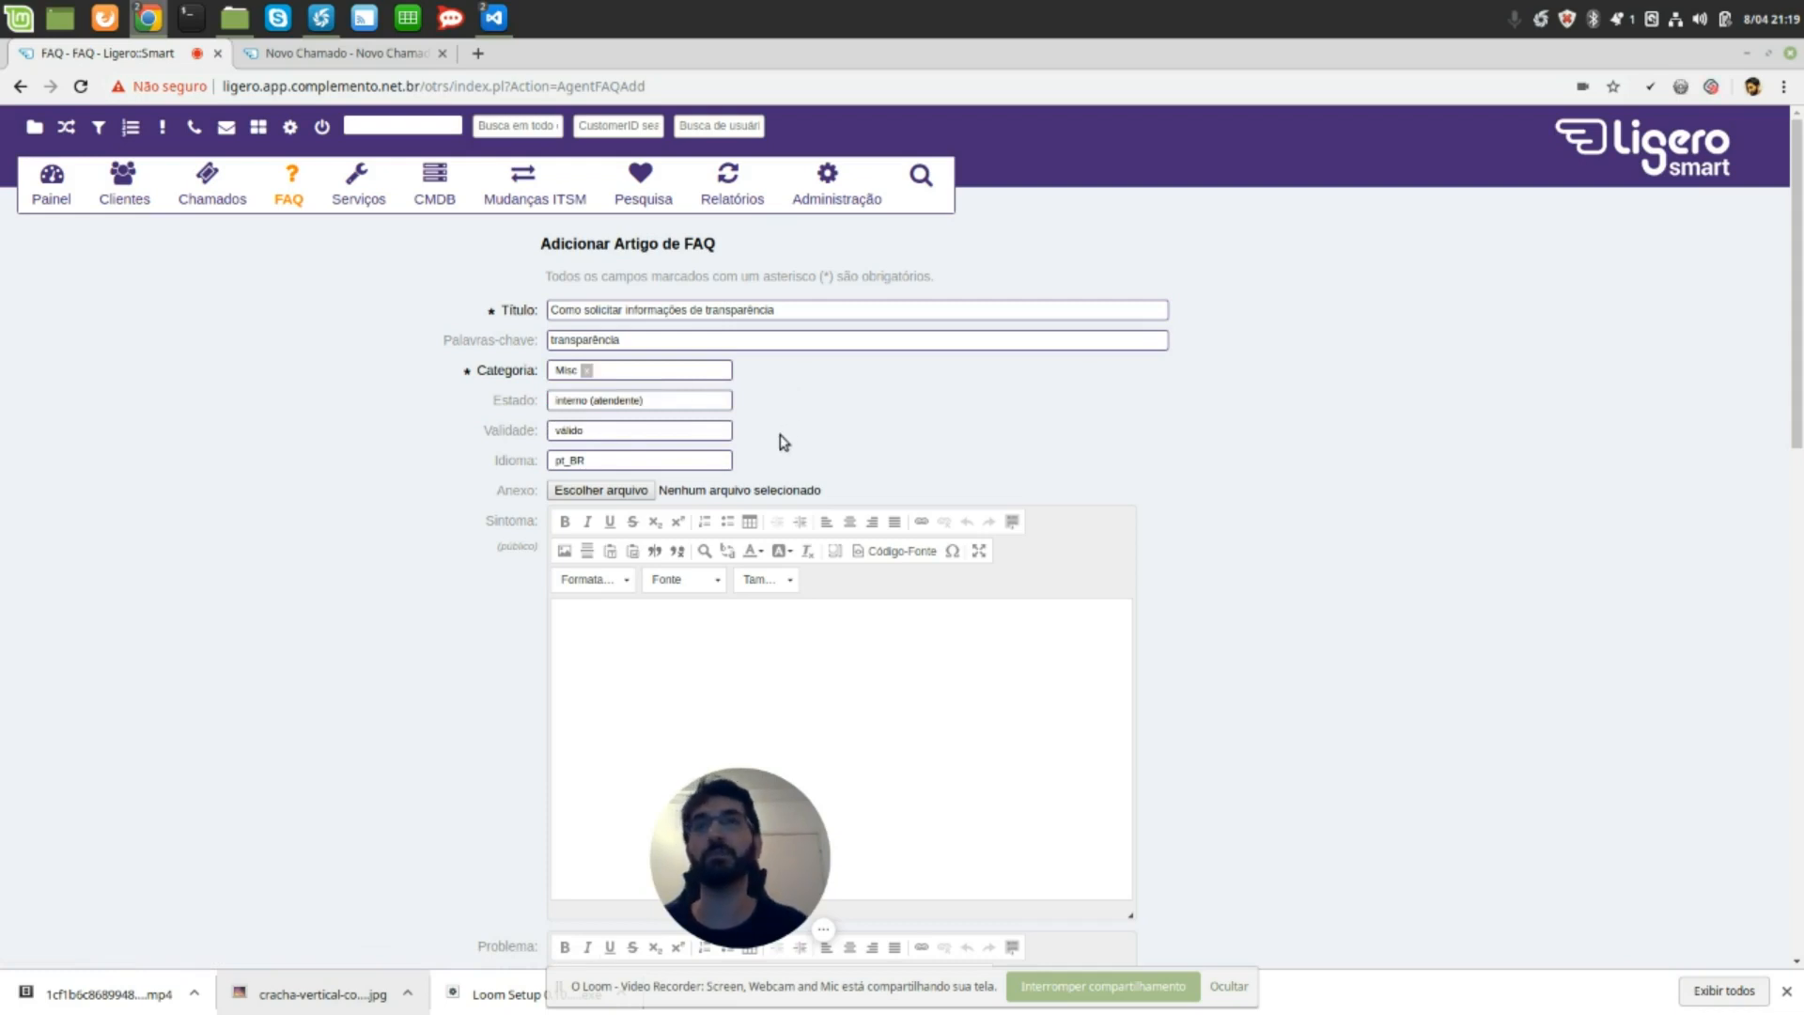
{"action": "left_click", "coordinate": [686, 401]}
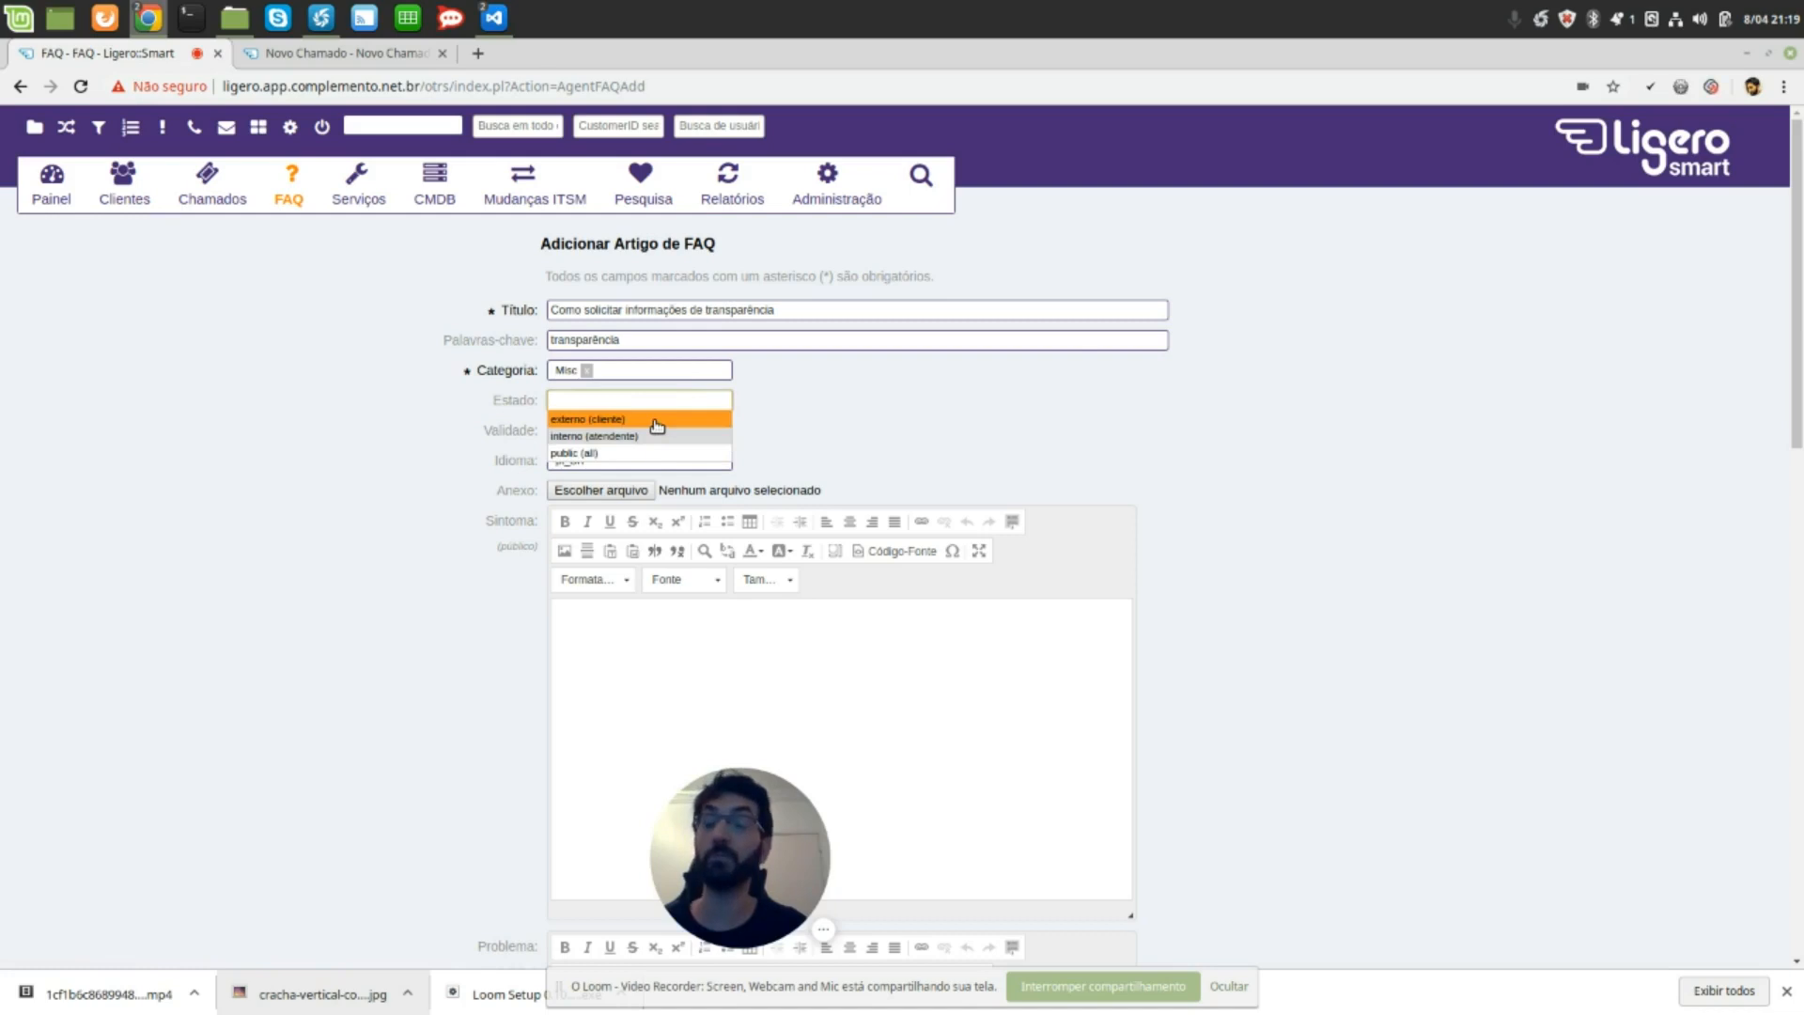
{"action": "left_click", "coordinate": [657, 423]}
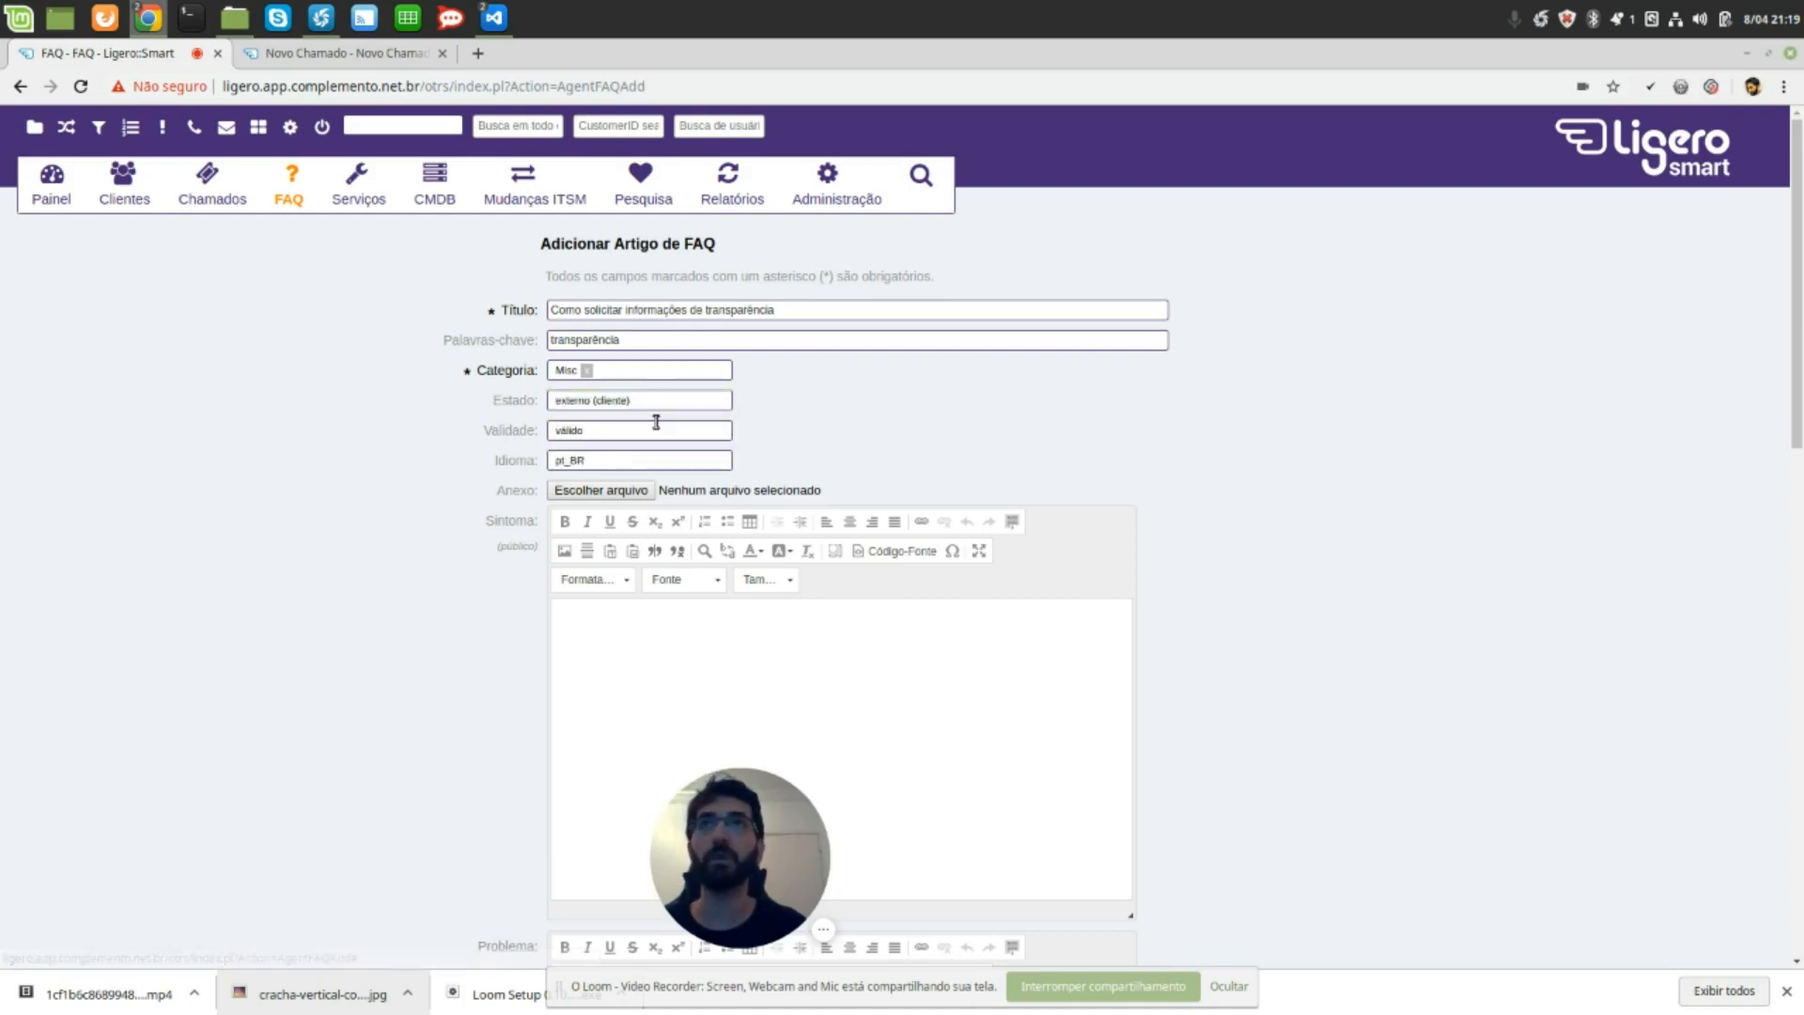
{"action": "scroll", "coordinate": [652, 628], "scroll_direction": "down", "scroll_amount": 5}
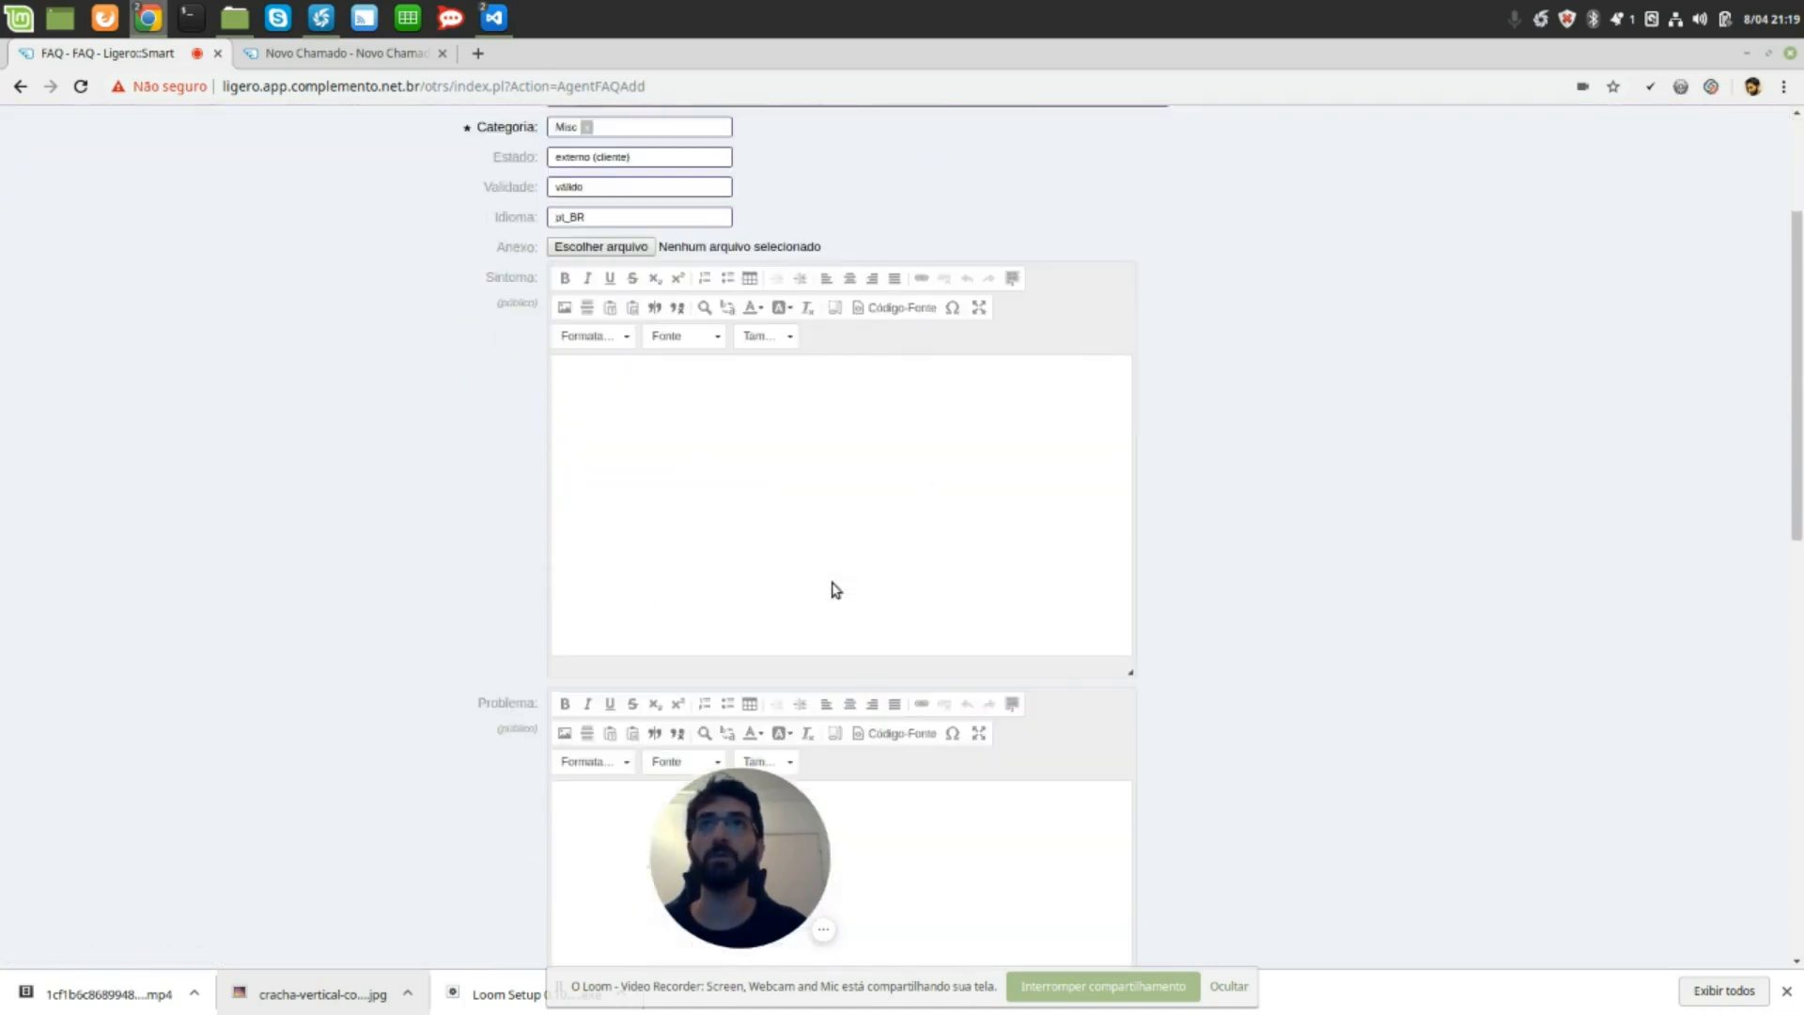
{"action": "scroll", "coordinate": [809, 624], "scroll_direction": "down", "scroll_amount": 14}
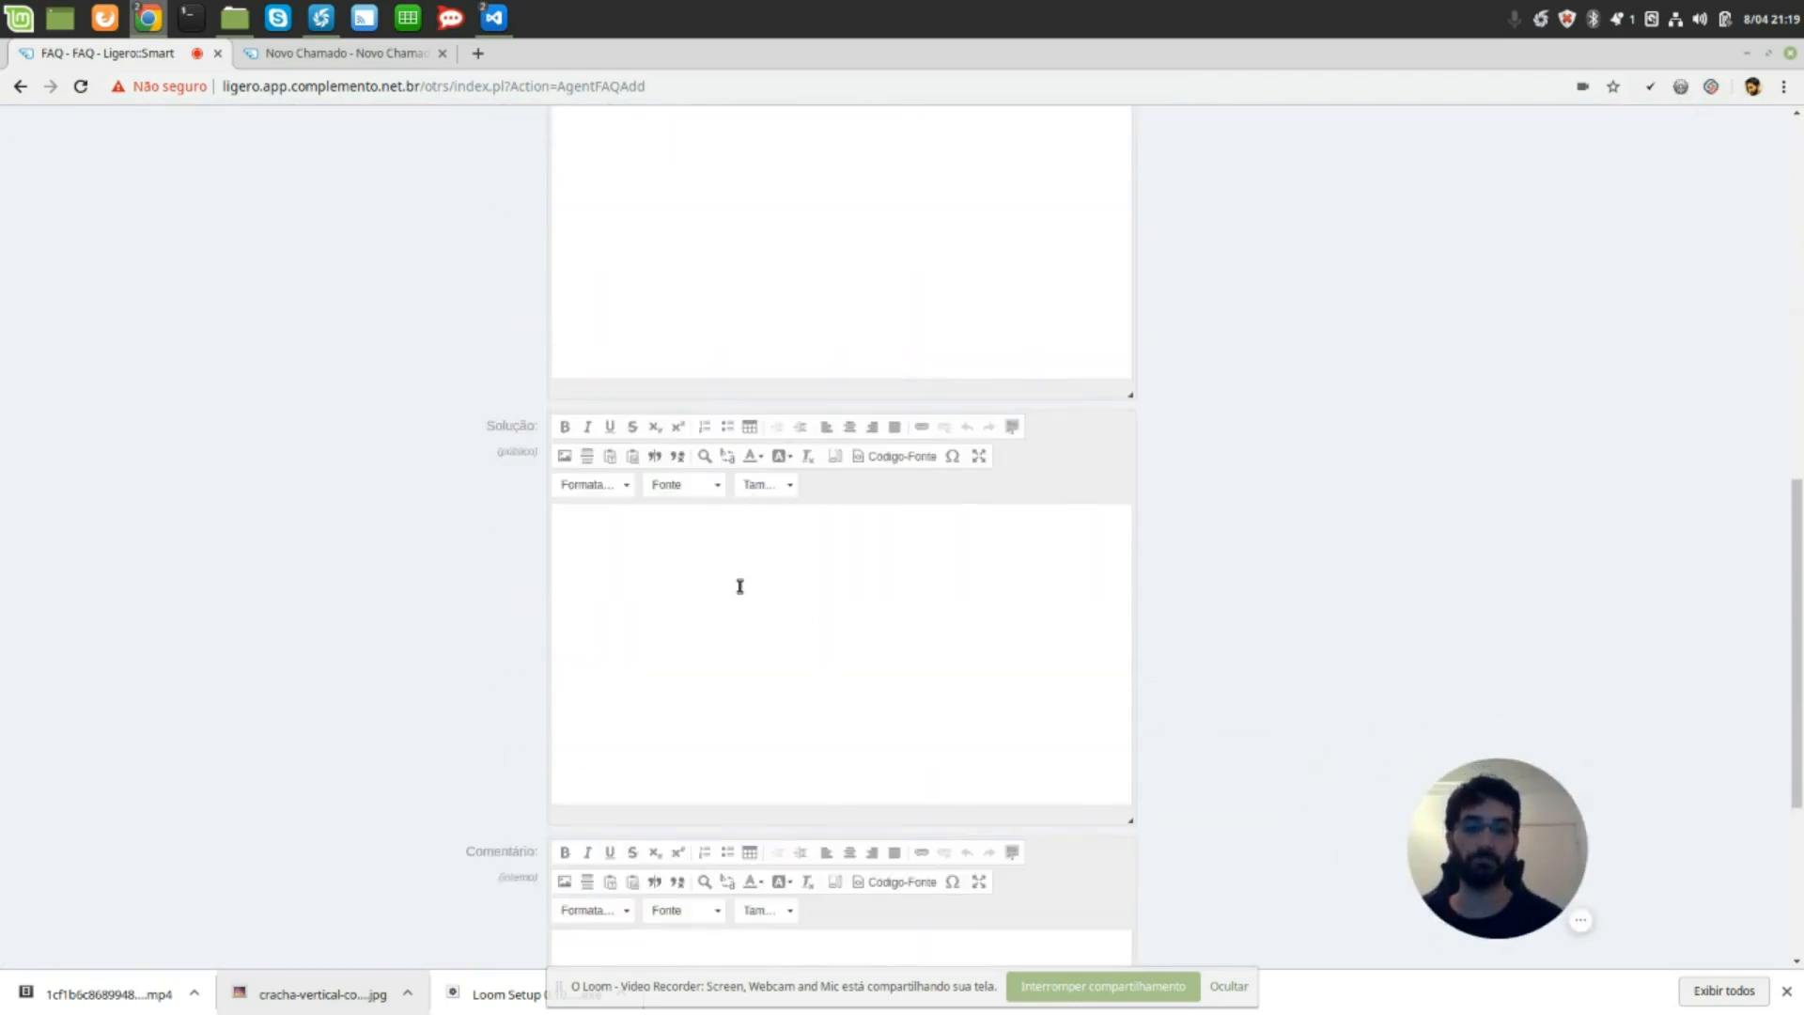
{"action": "type", "text": "Para"}
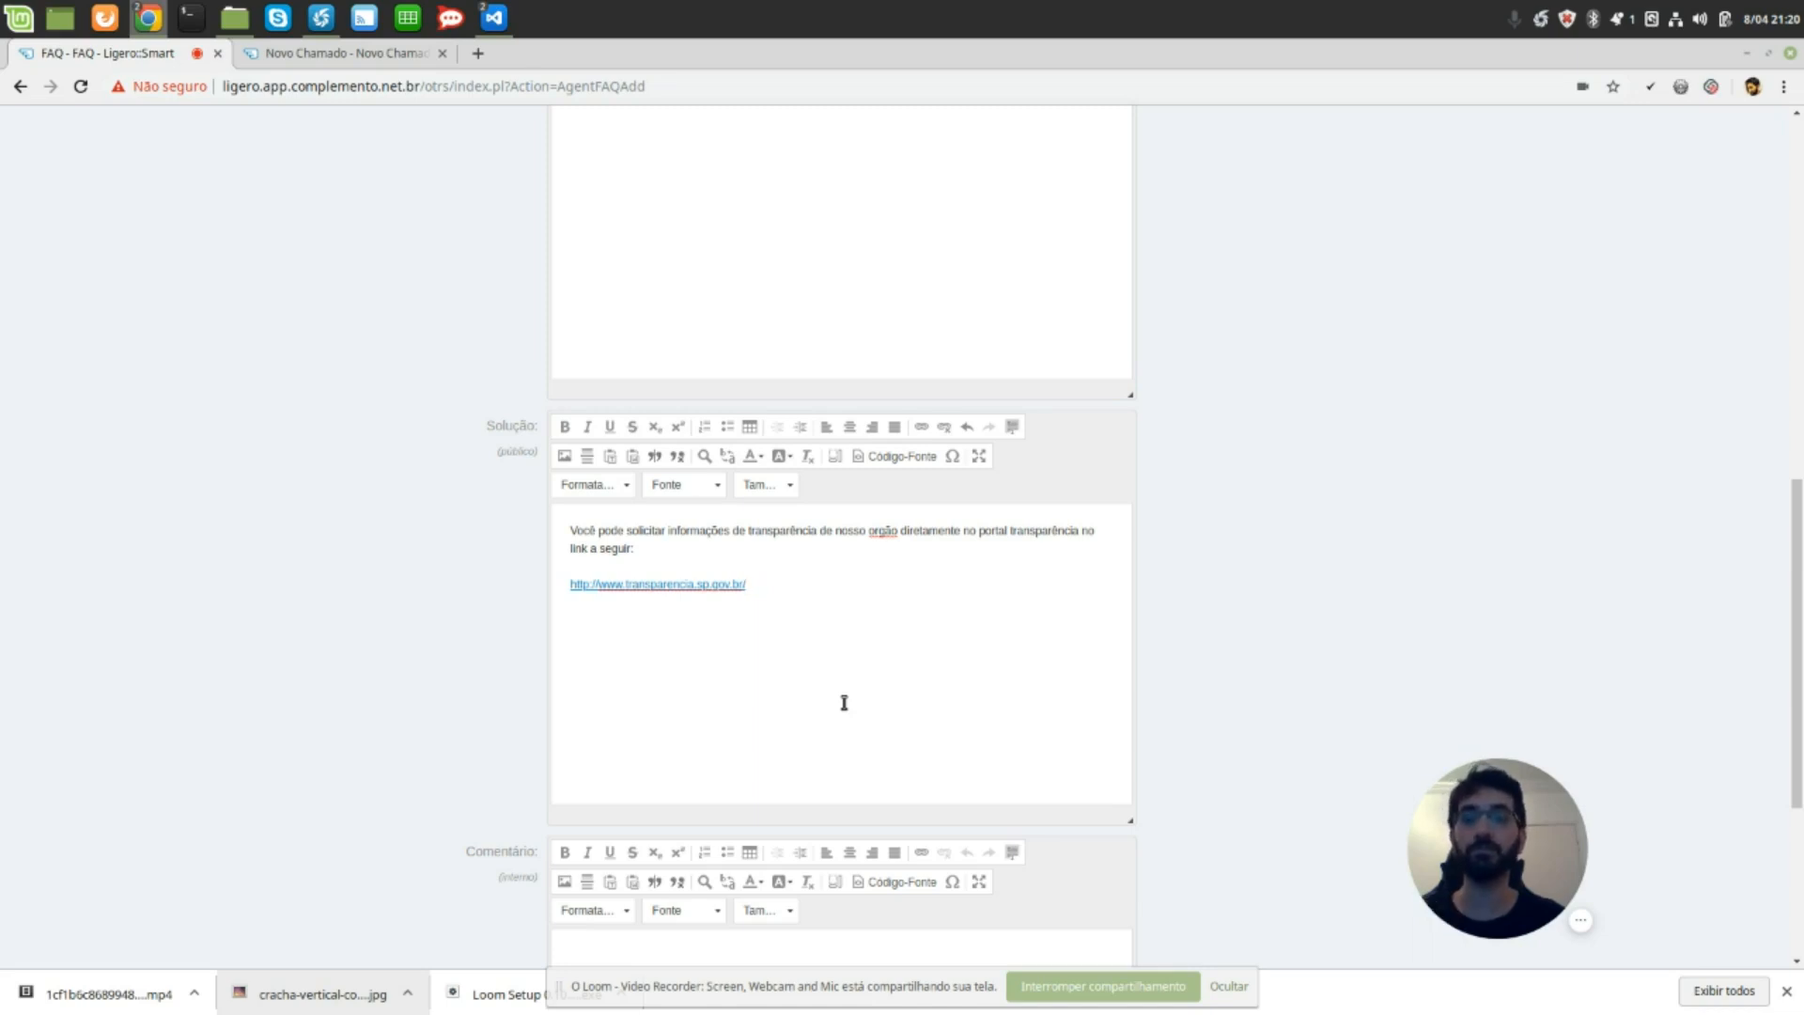
Toggle the Arial font on the entire Solução text and set its size to 18px.
{"action": "key", "text": "ctrl+a"}
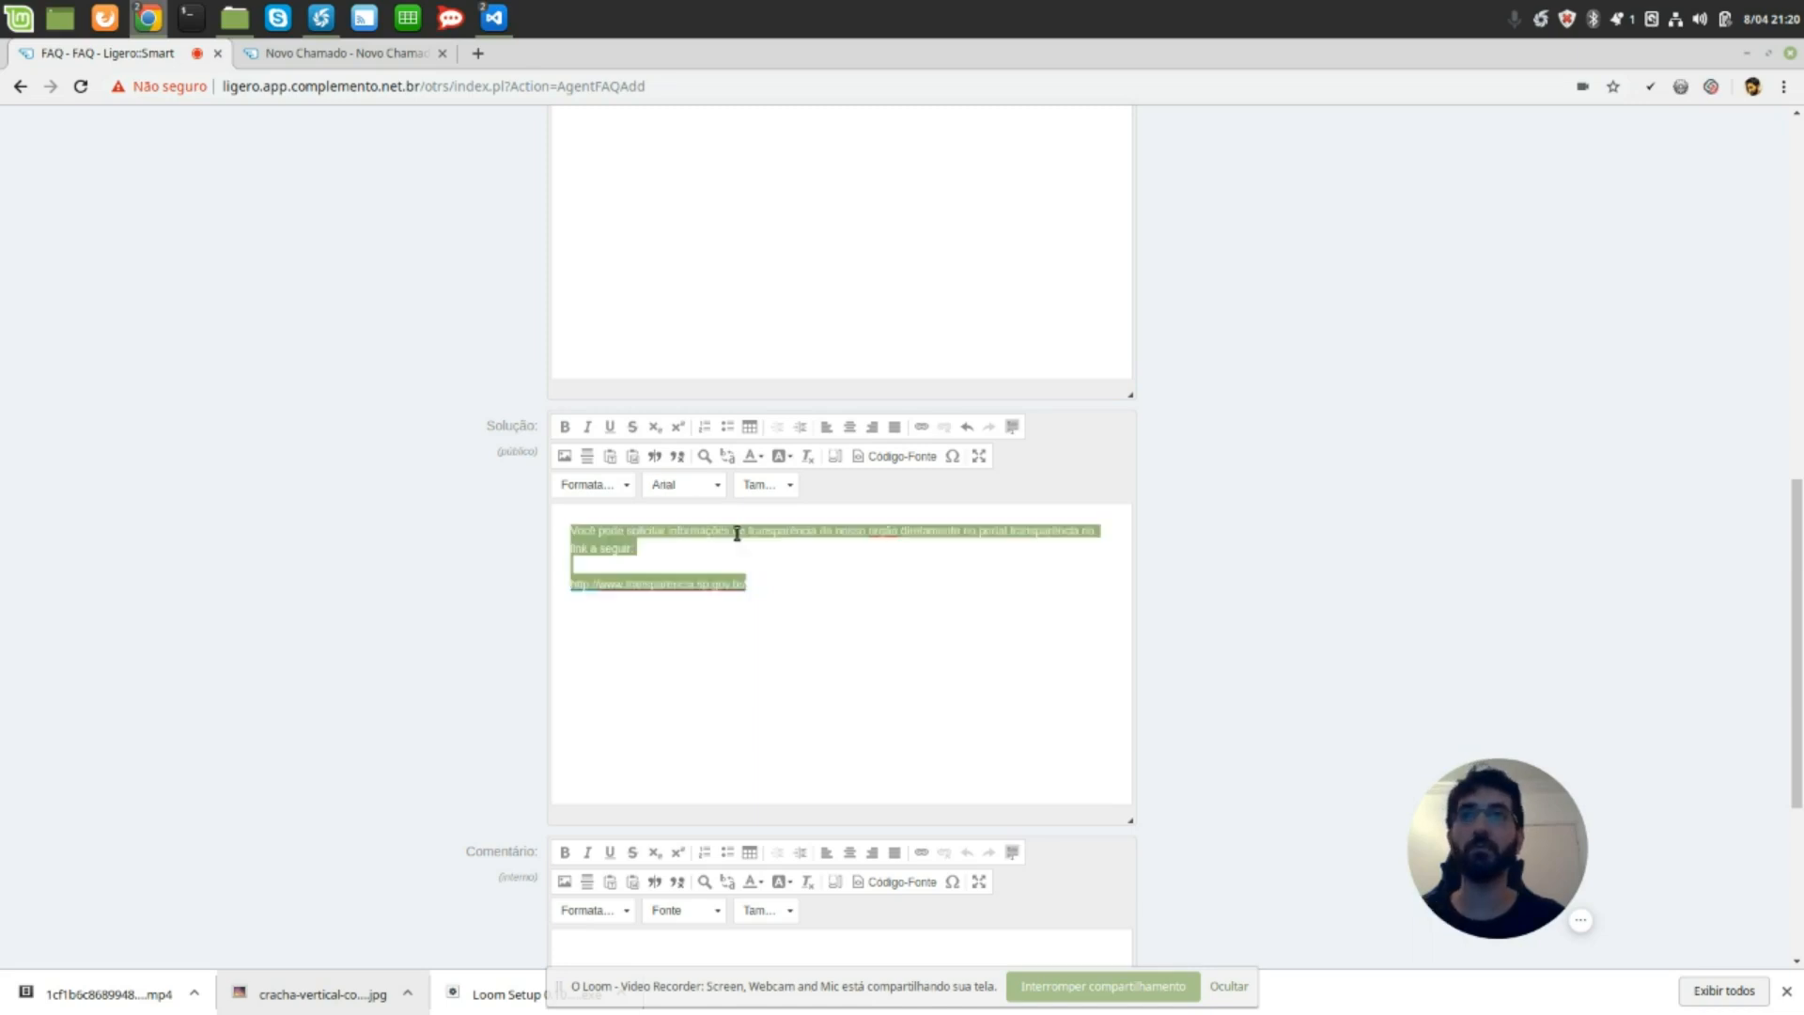
{"action": "left_click", "coordinate": [706, 487]}
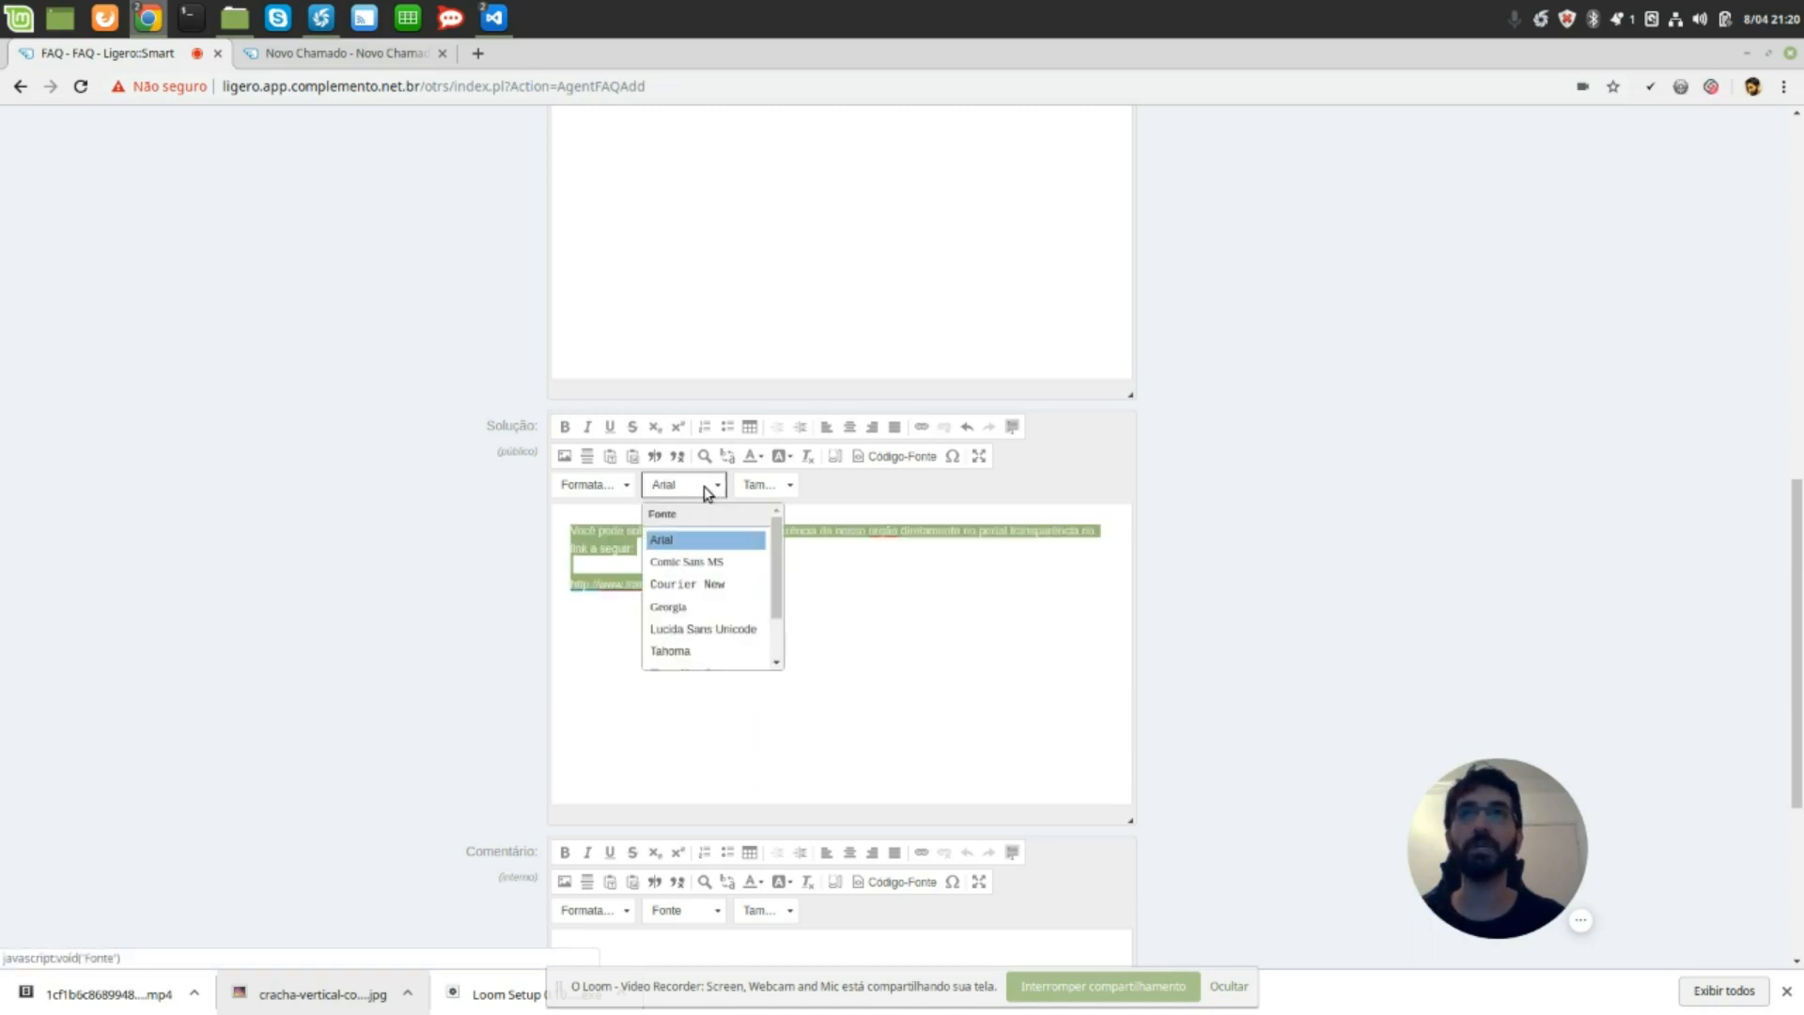
{"action": "left_click", "coordinate": [699, 538]}
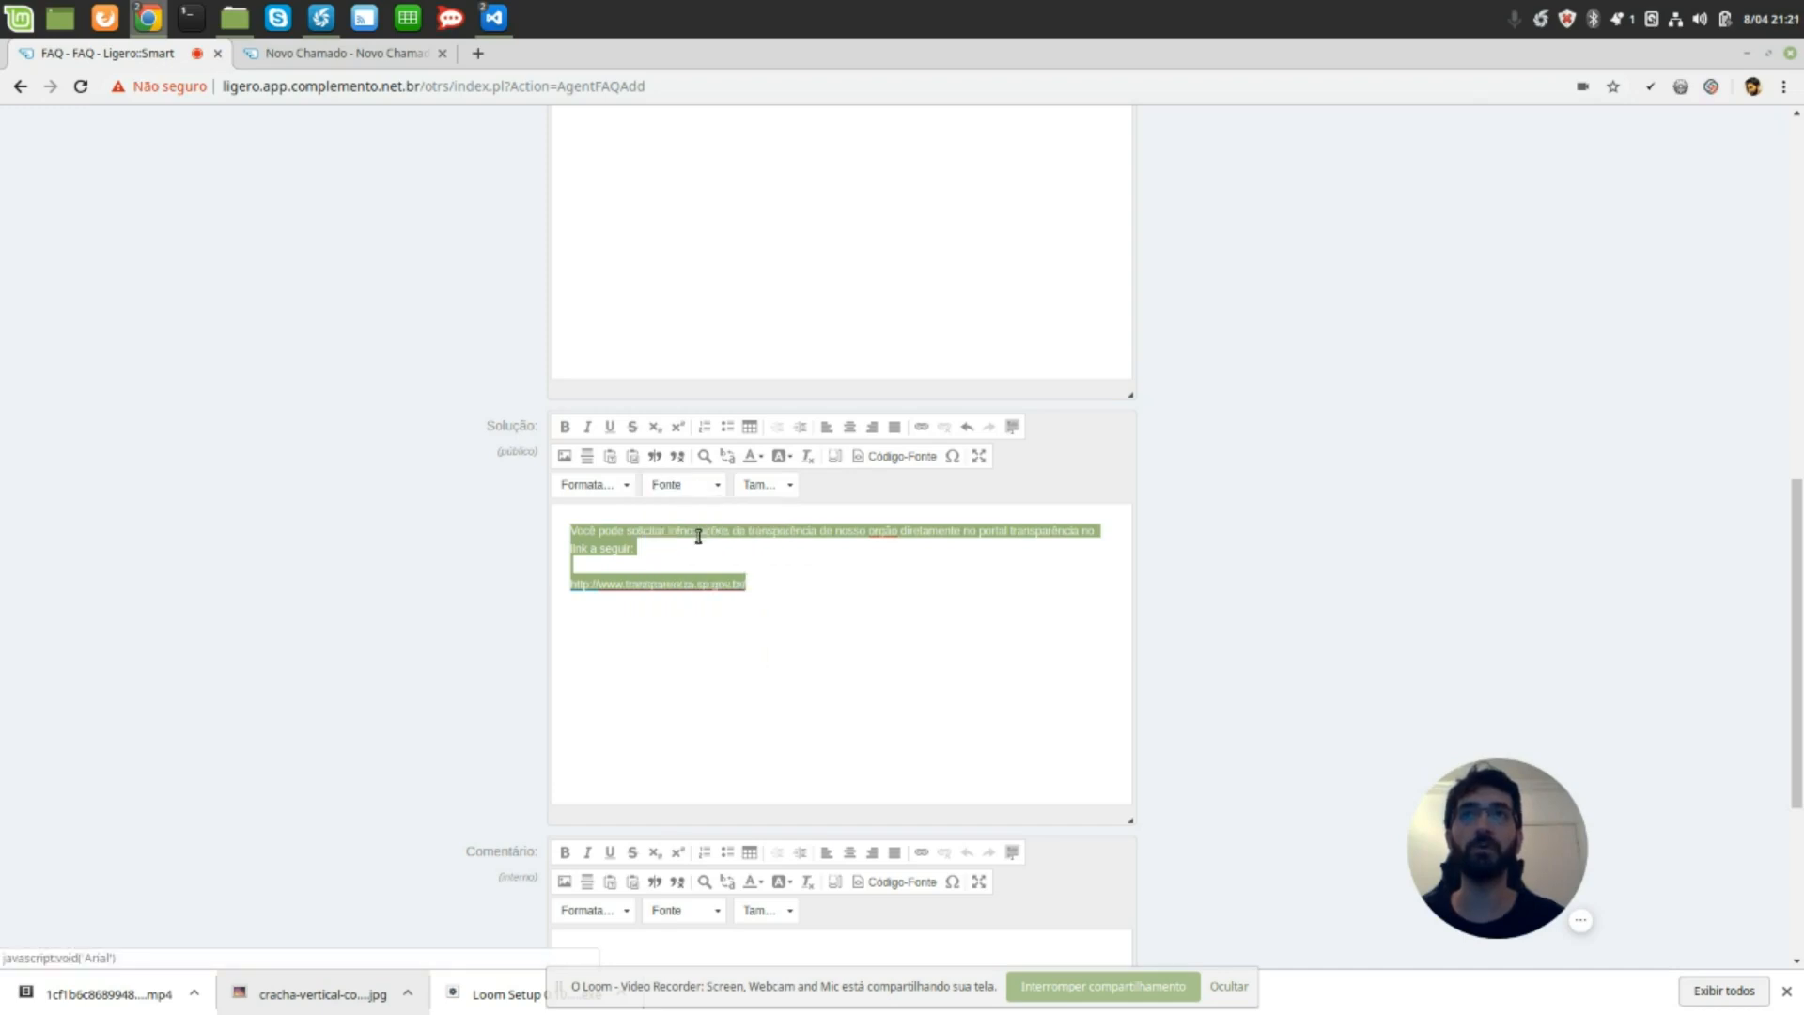
{"action": "left_click", "coordinate": [758, 488]}
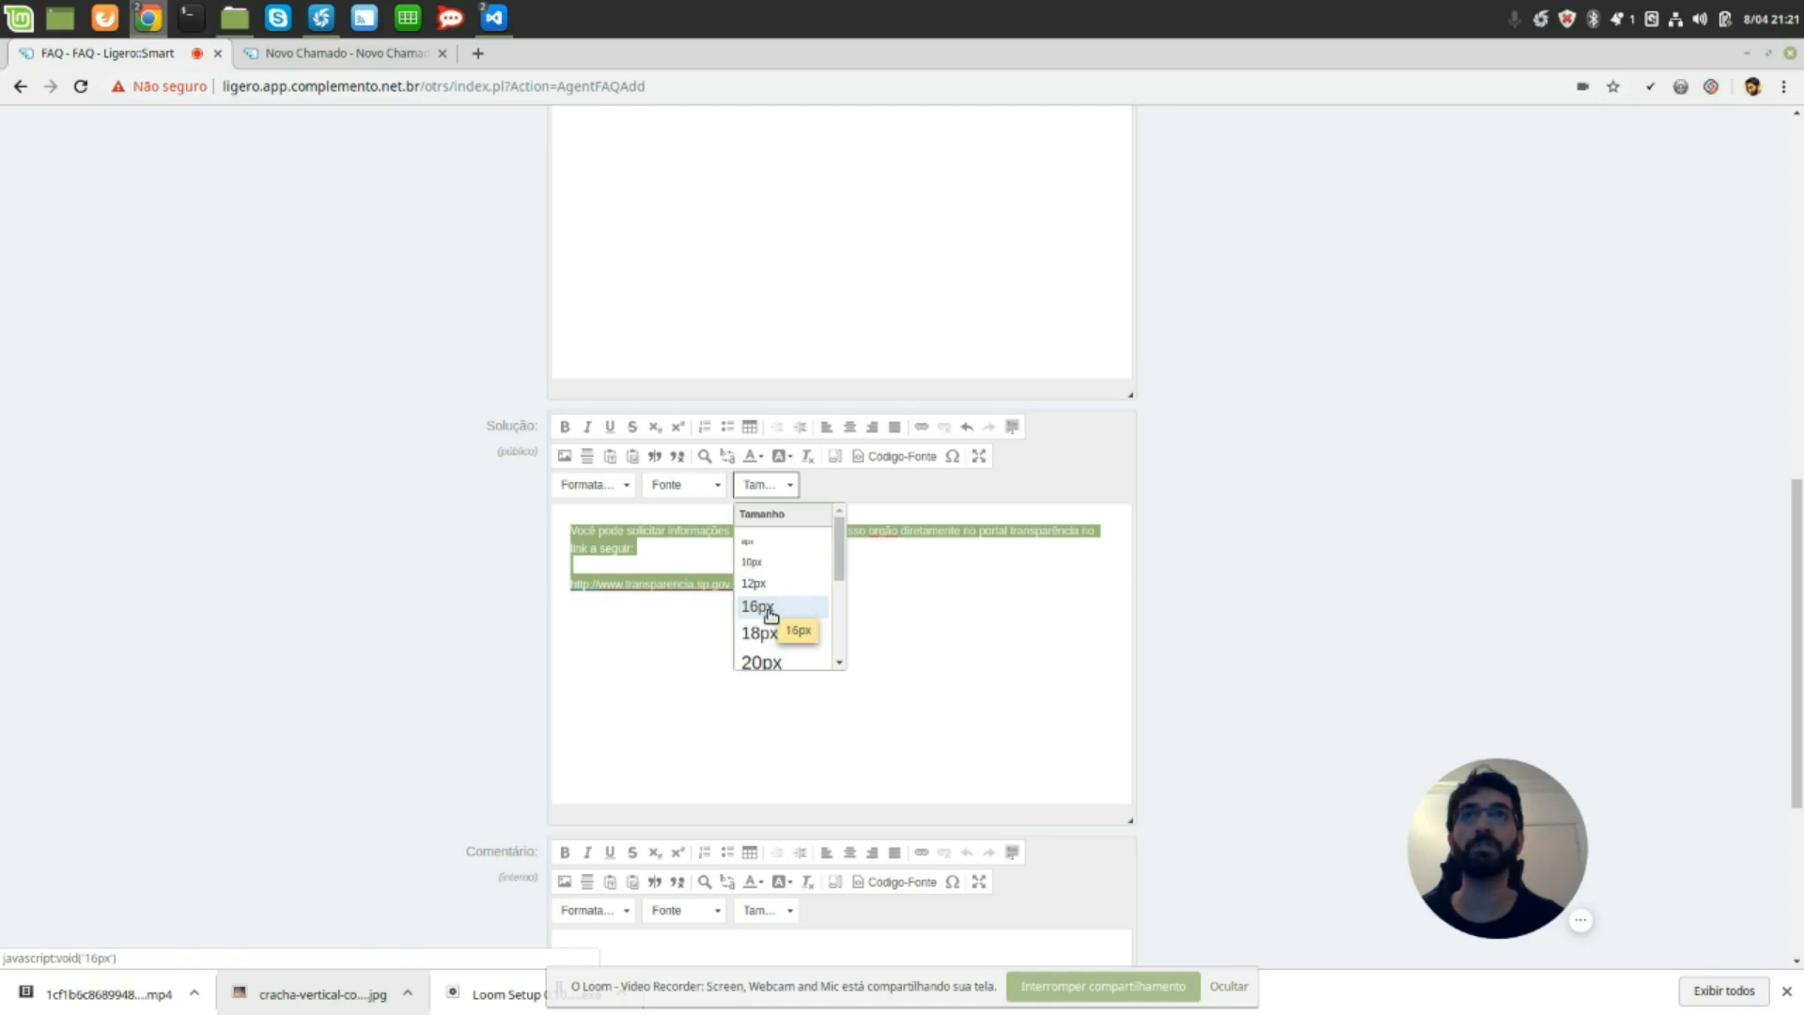
{"action": "left_click", "coordinate": [774, 637]}
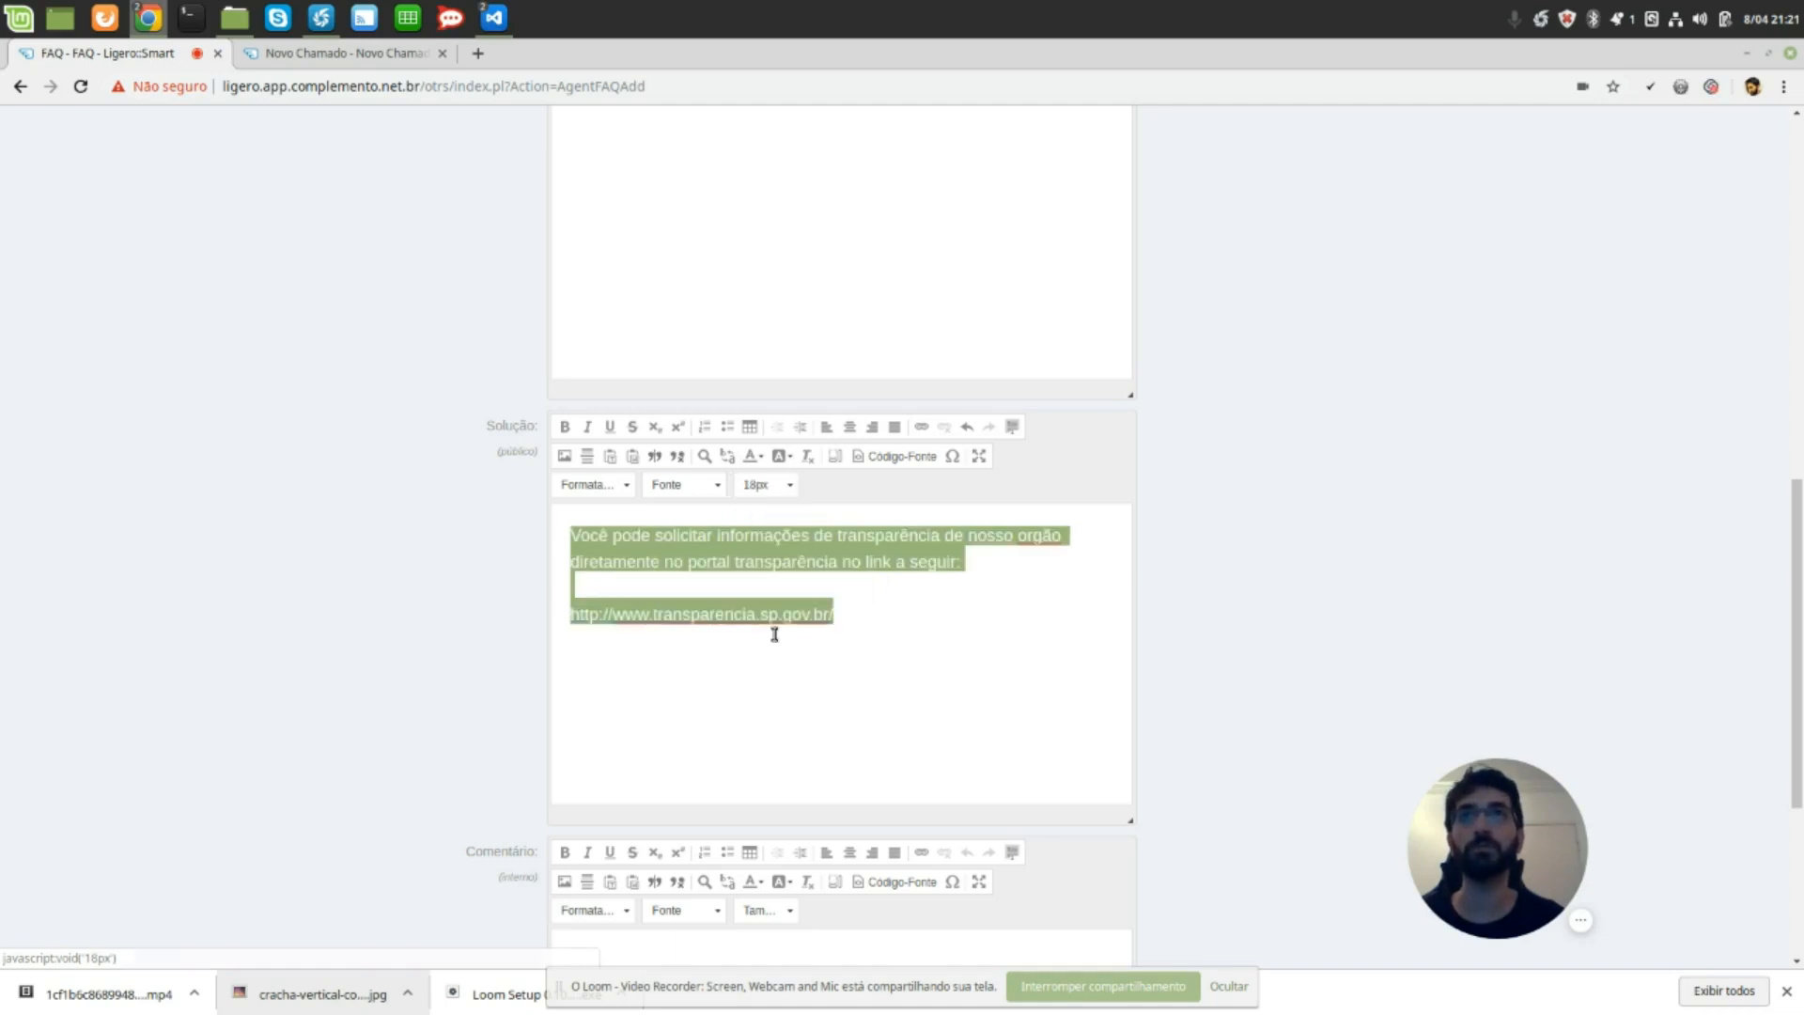
{"action": "left_click", "coordinate": [893, 617]}
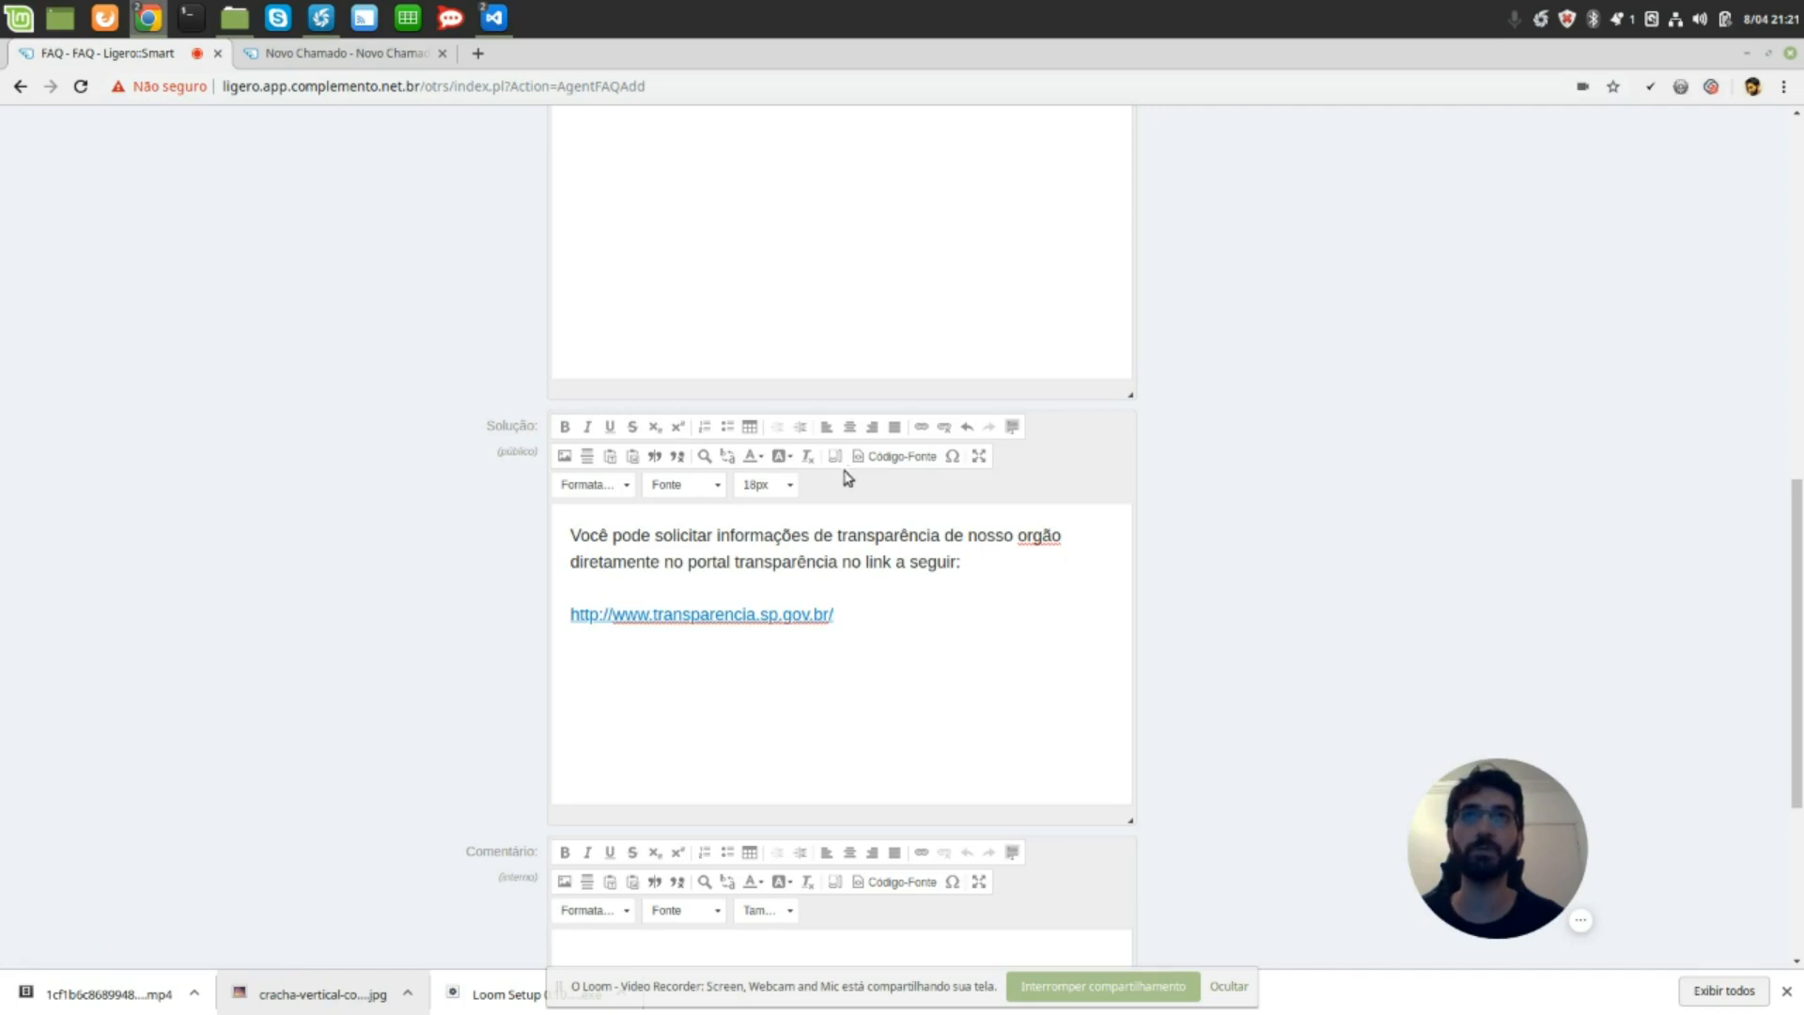
Submit the form to create the FAQ article.
{"action": "scroll", "coordinate": [927, 621], "scroll_direction": "down", "scroll_amount": 4}
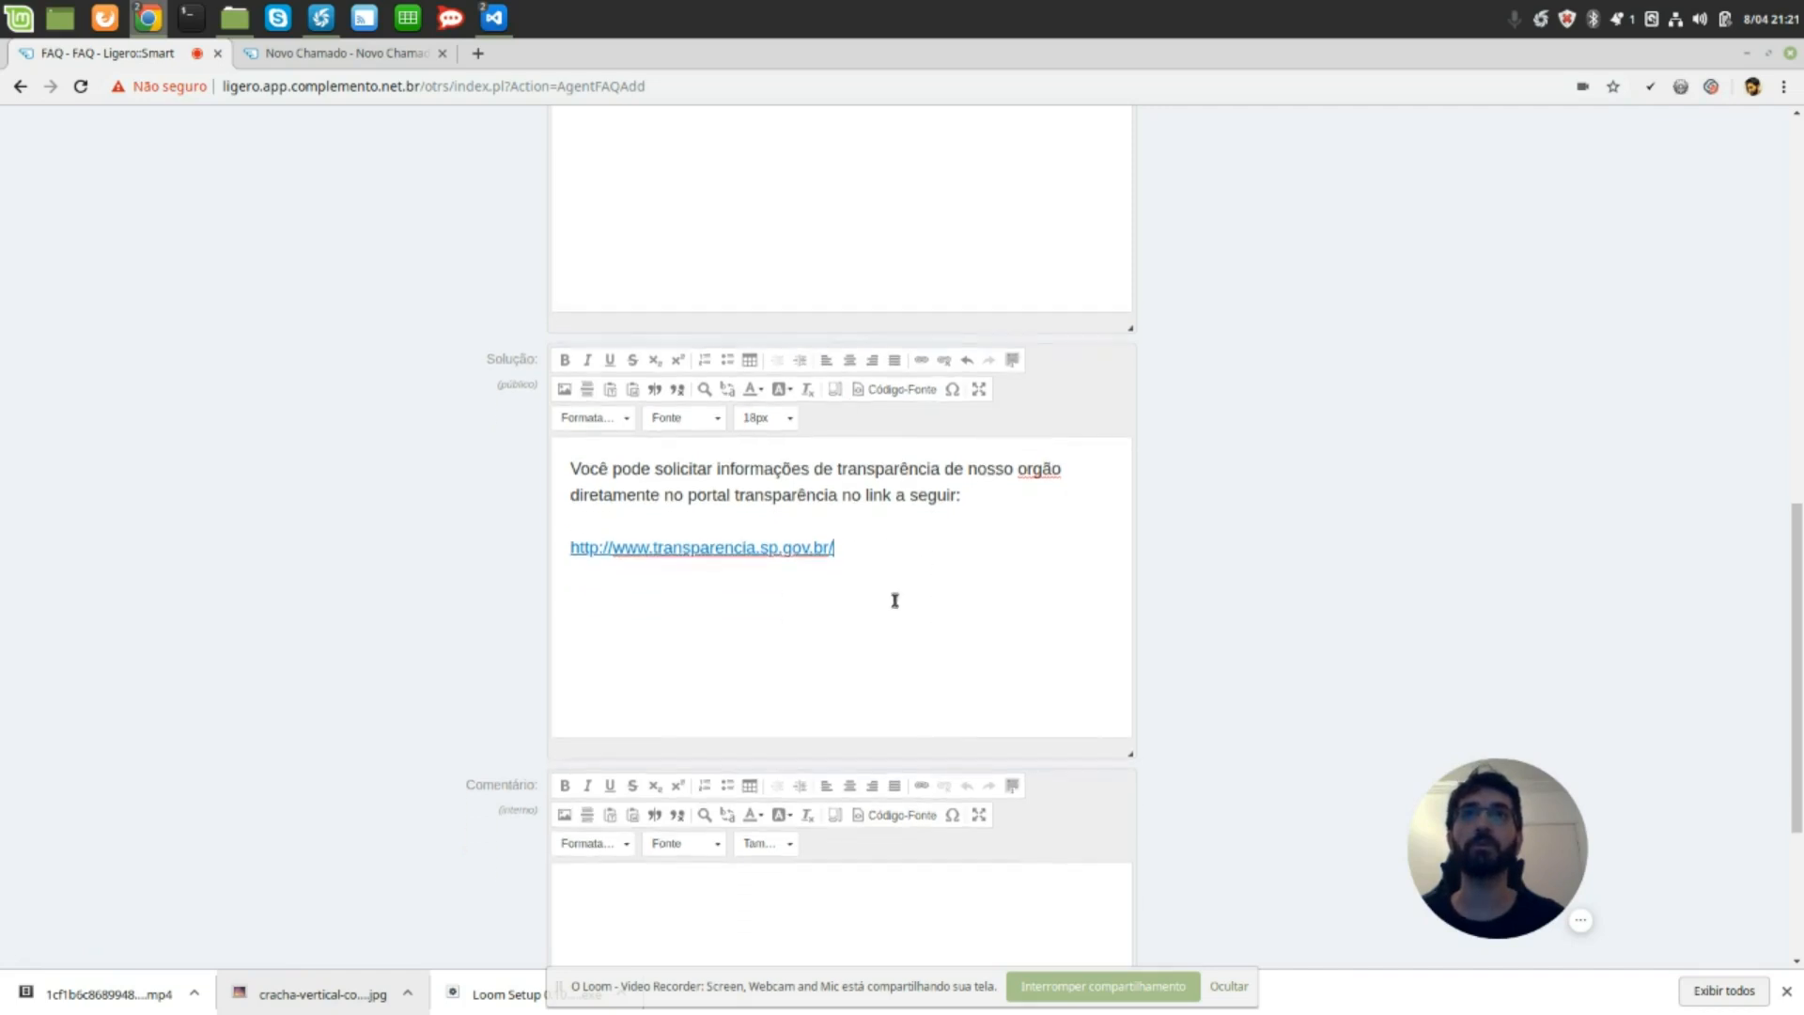
{"action": "left_click", "coordinate": [583, 904]}
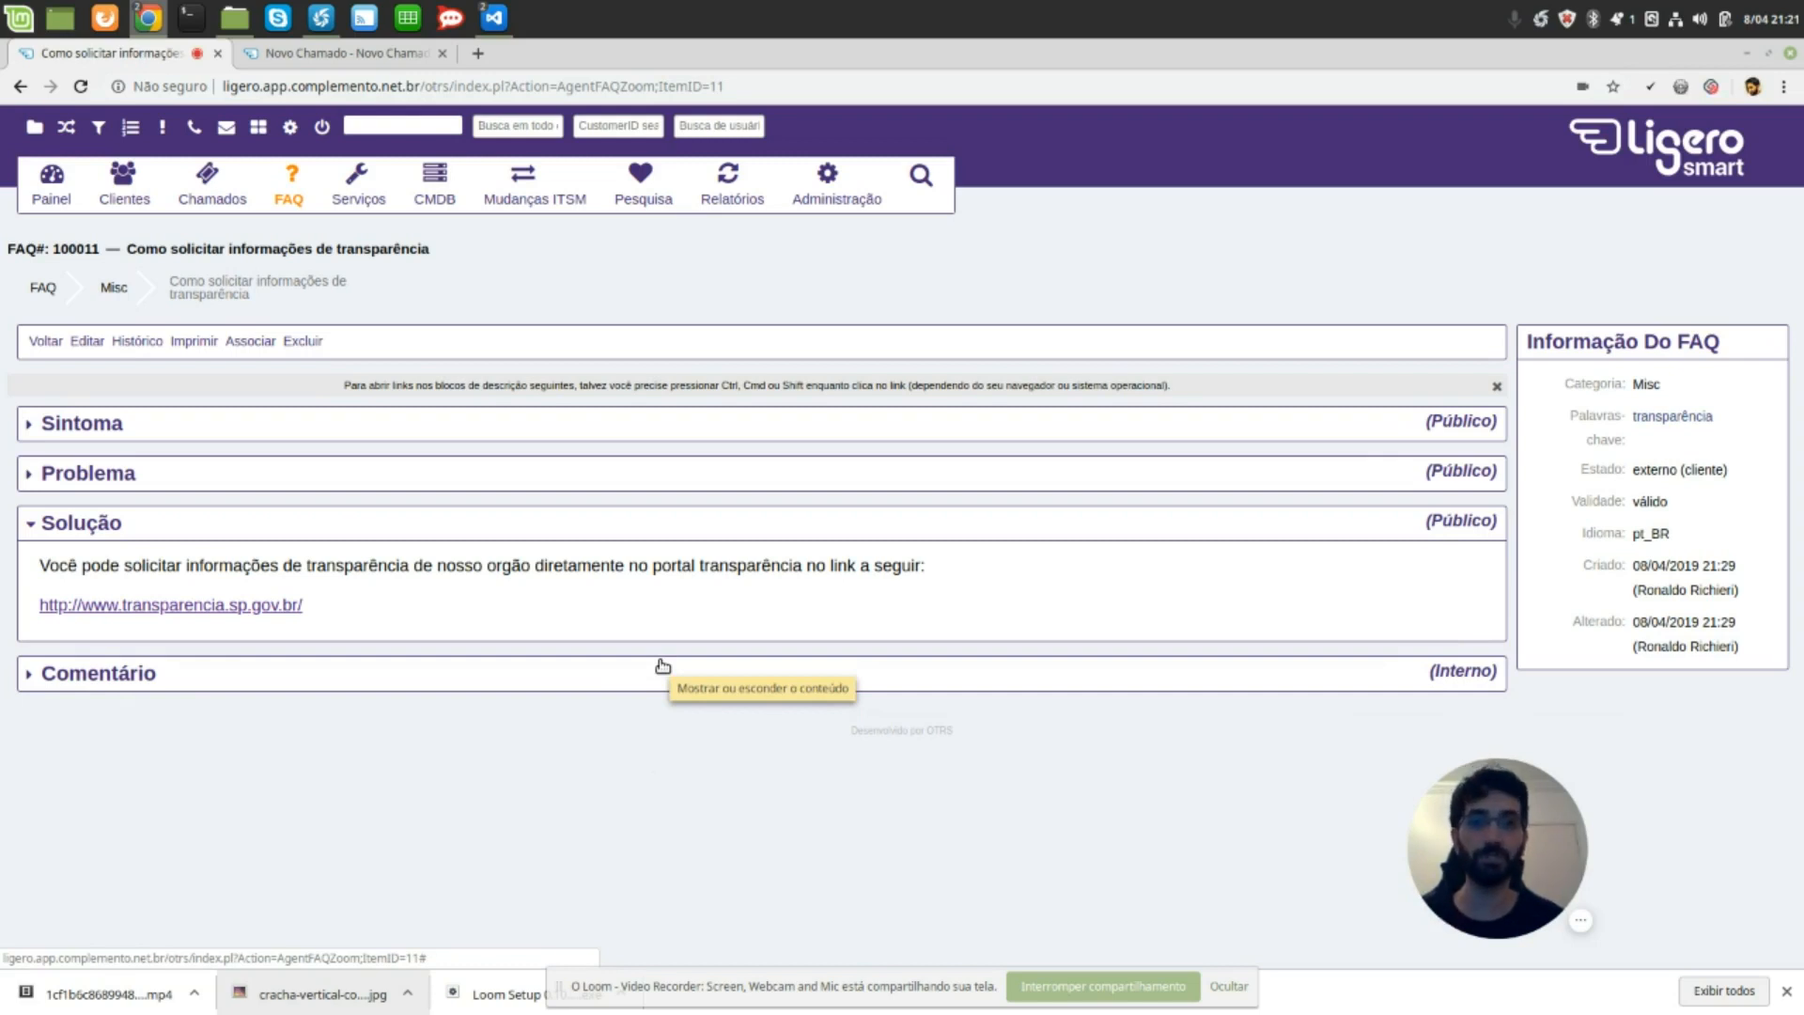
Start associating the new FAQ article with a Serviço object and search the services for "transparência".
{"action": "left_click", "coordinate": [250, 342]}
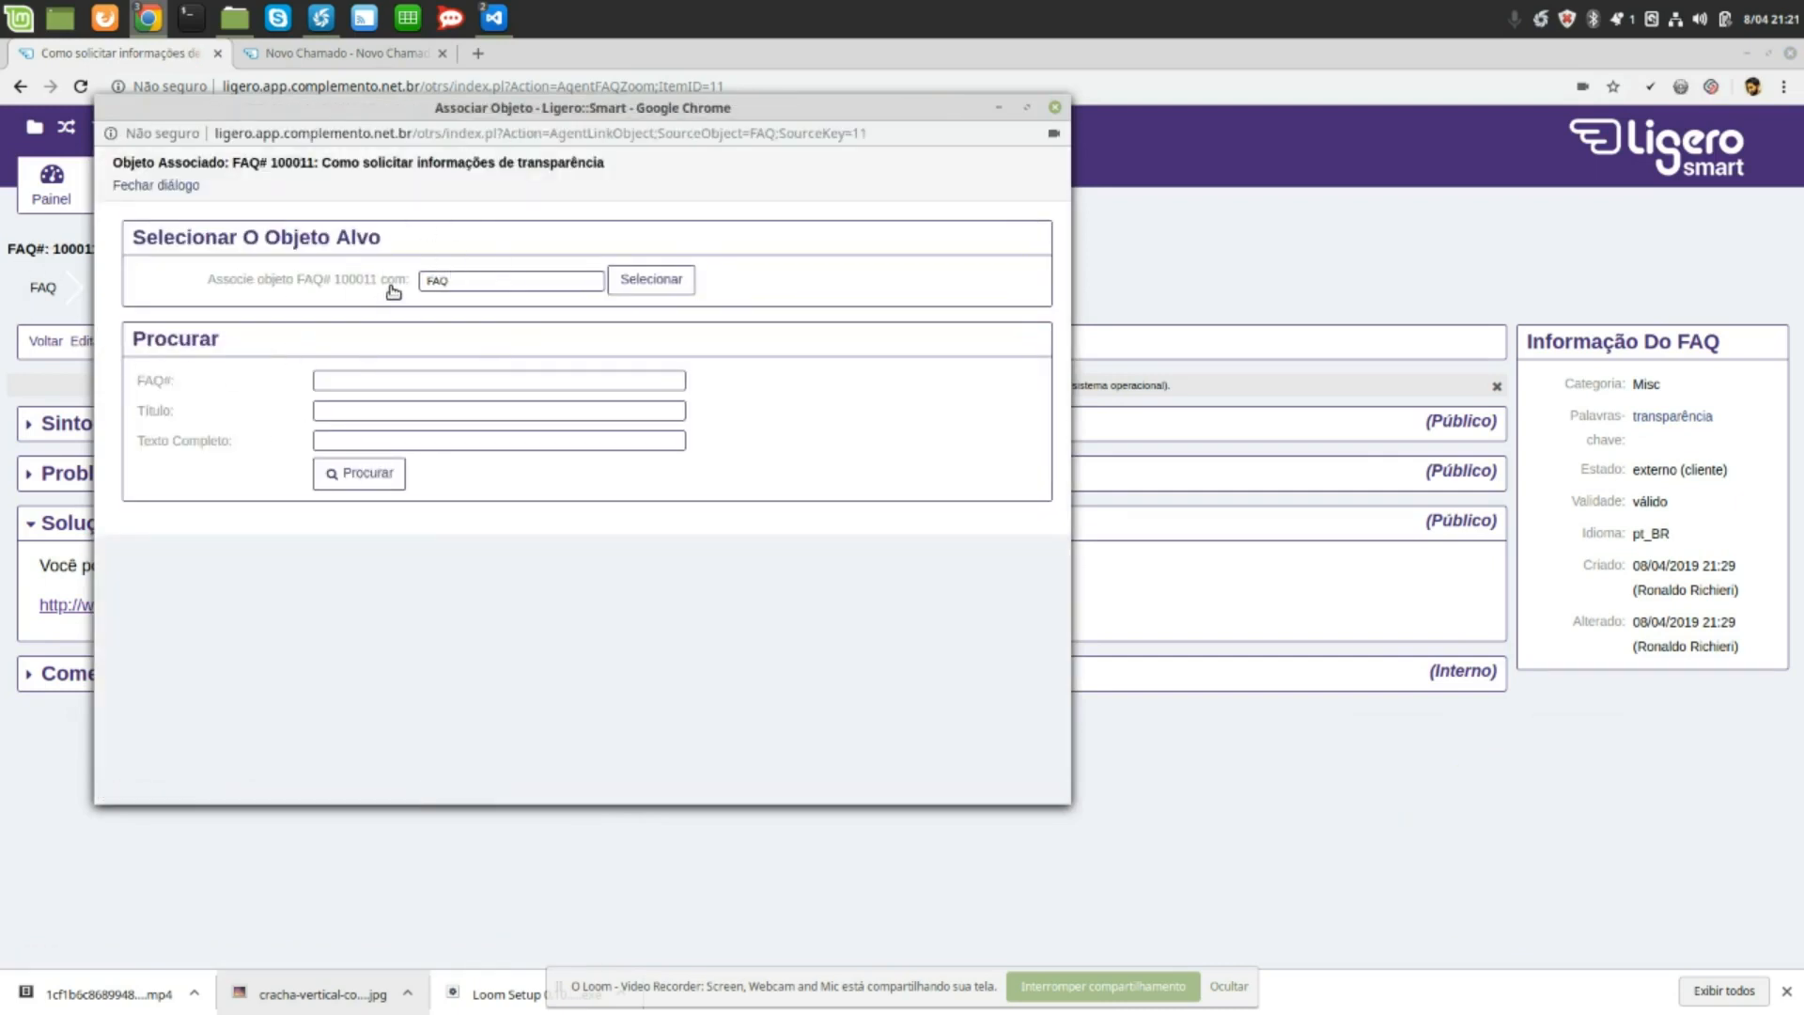
{"action": "left_click", "coordinate": [463, 282]}
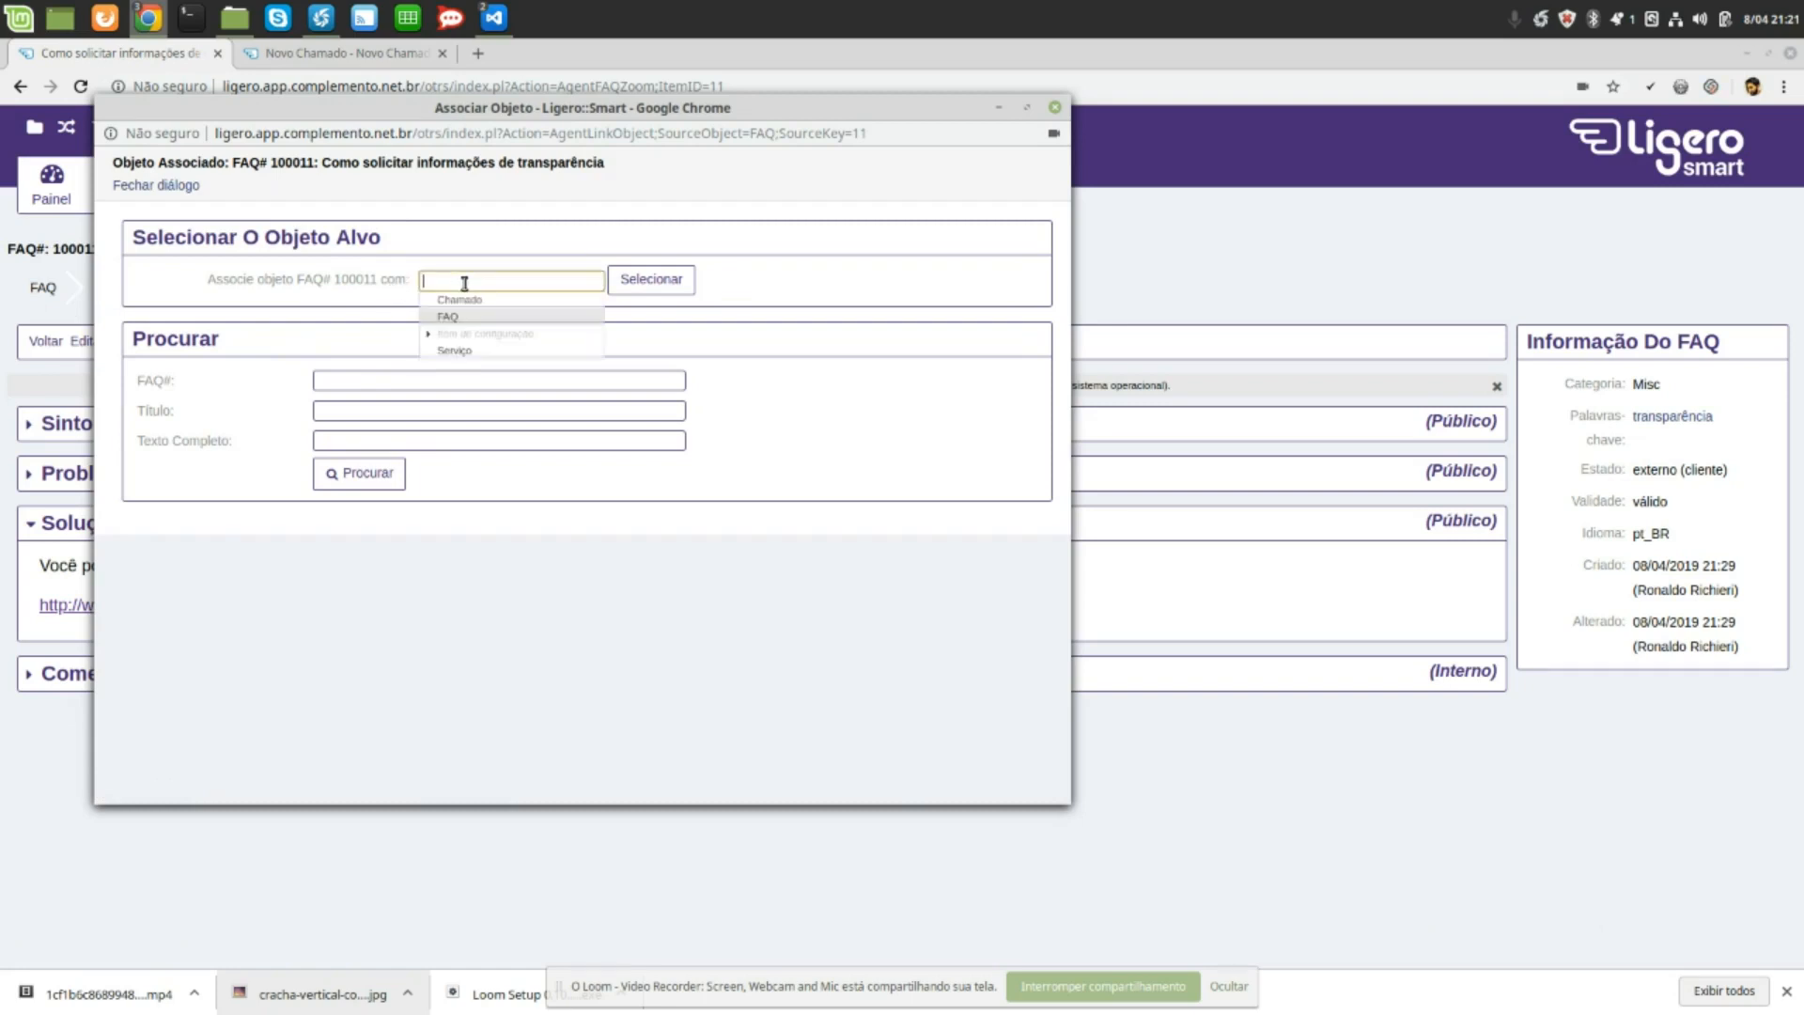
{"action": "left_click", "coordinate": [475, 351]}
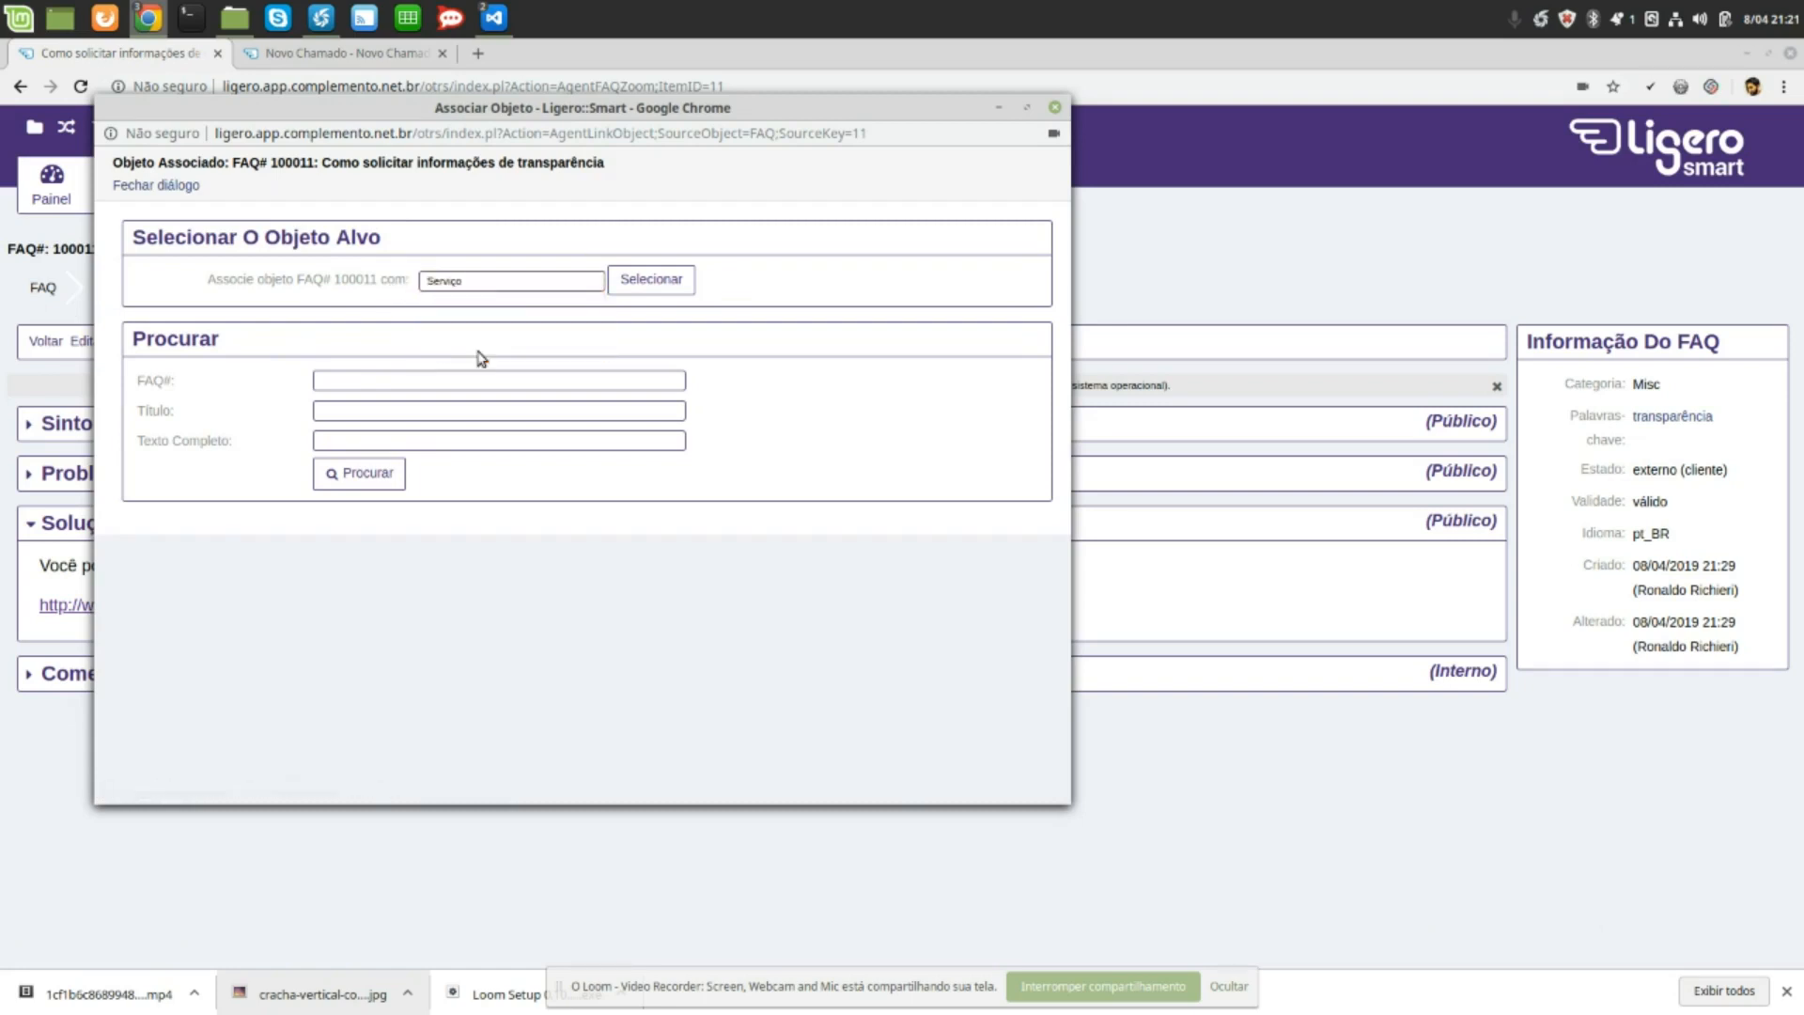
{"action": "left_click", "coordinate": [418, 377]}
{"action": "type", "text": "tran"}
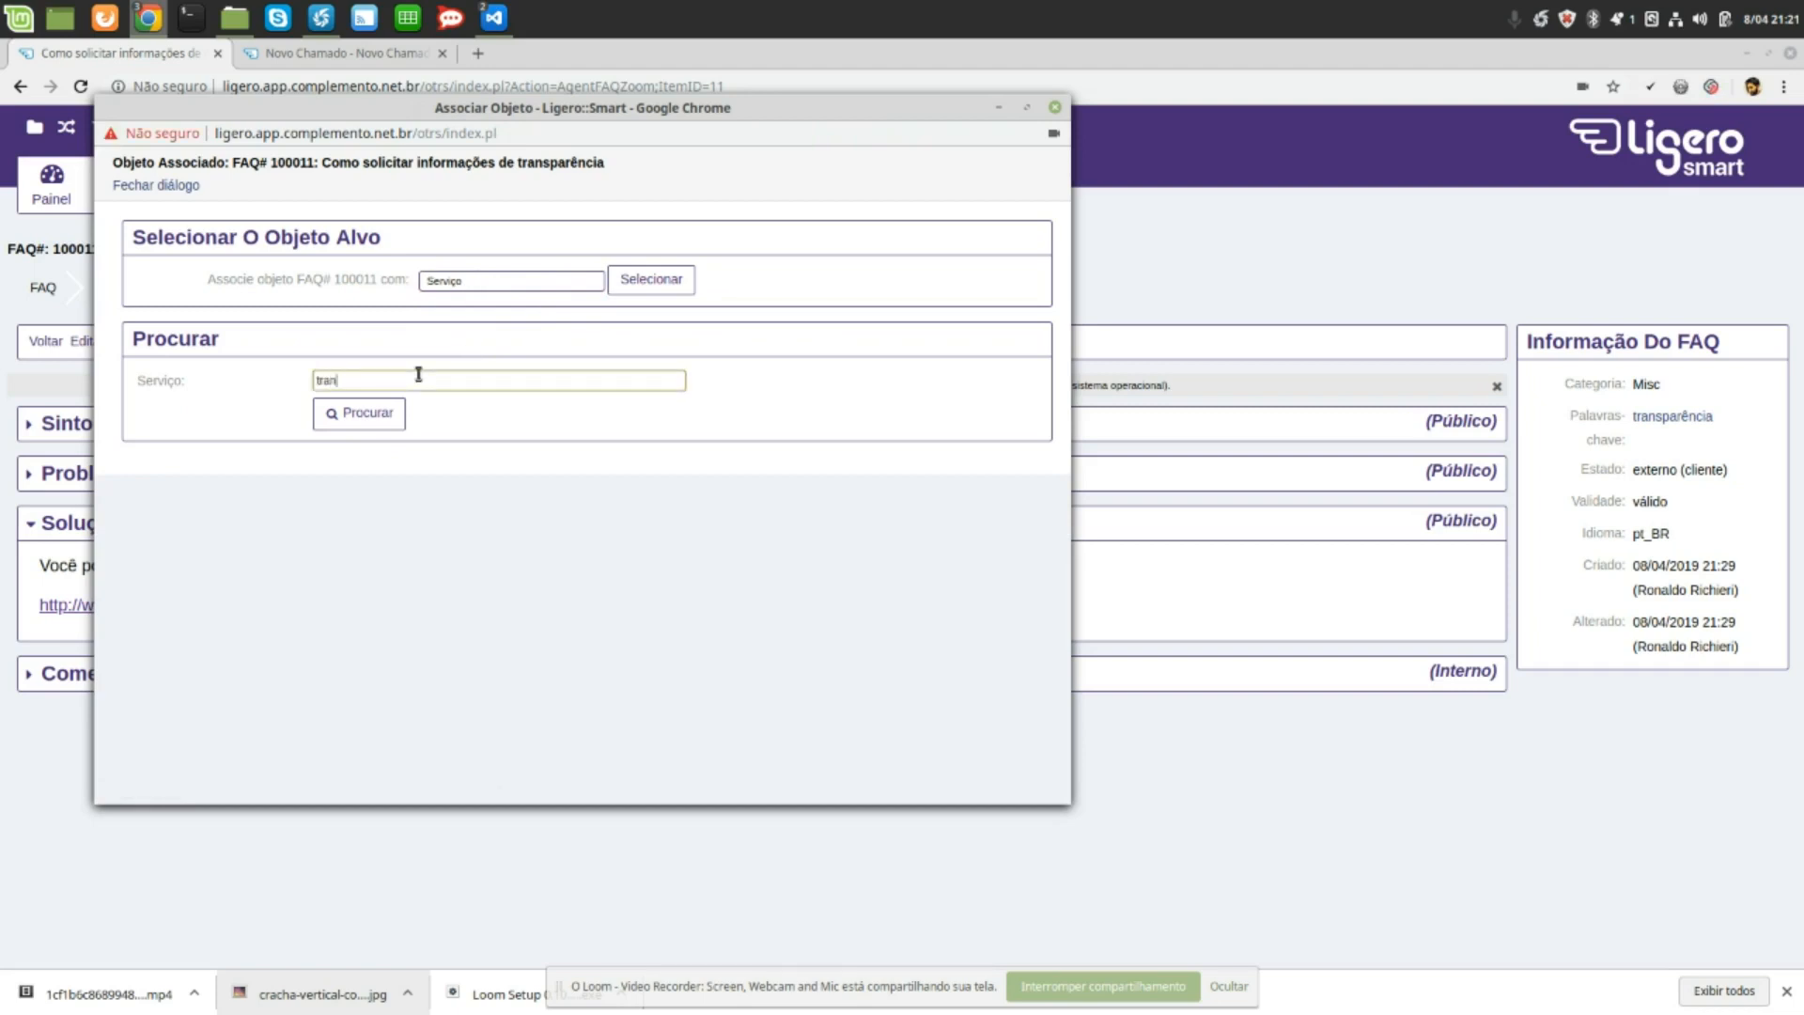
{"action": "type", "text": "sparência"}
{"action": "key", "text": "Return"}
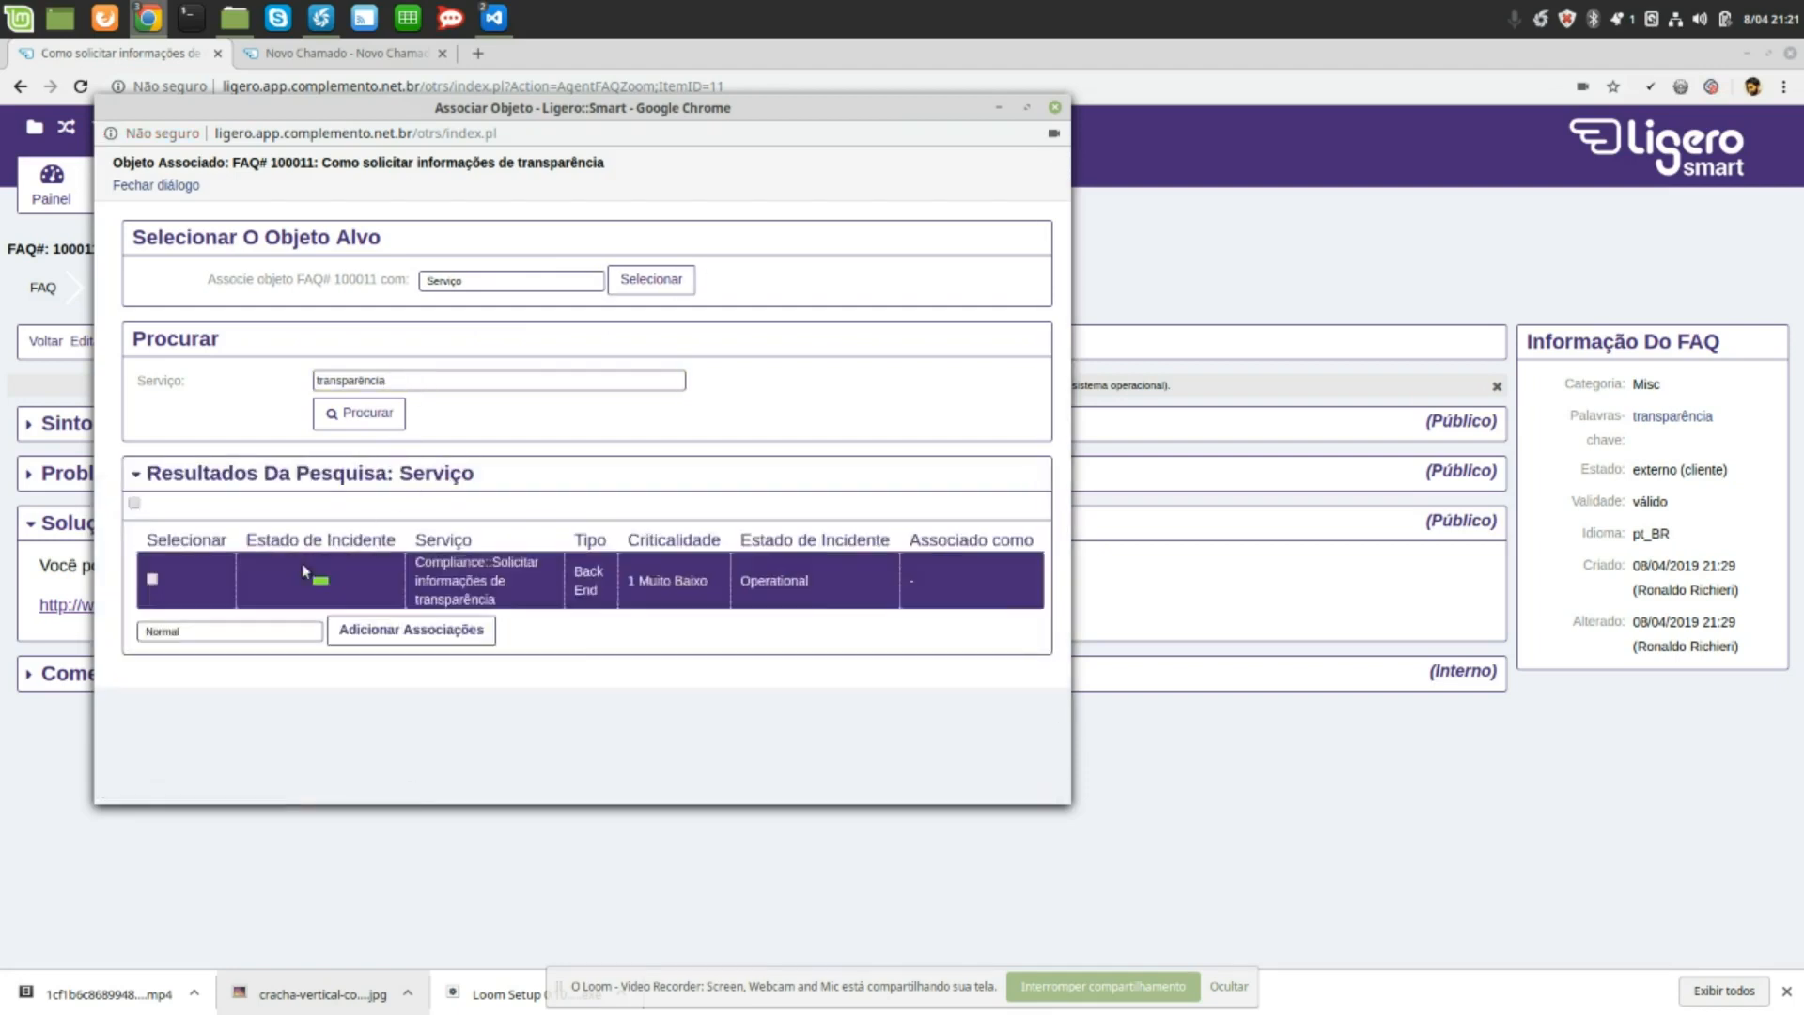
Link the FAQ article to the Compliance::Solicitar informações de transparência service as "Artigo do Serviço" and close the association dialog.
{"action": "left_click_drag", "start_coordinate": [320, 111], "coordinate": [590, 125]}
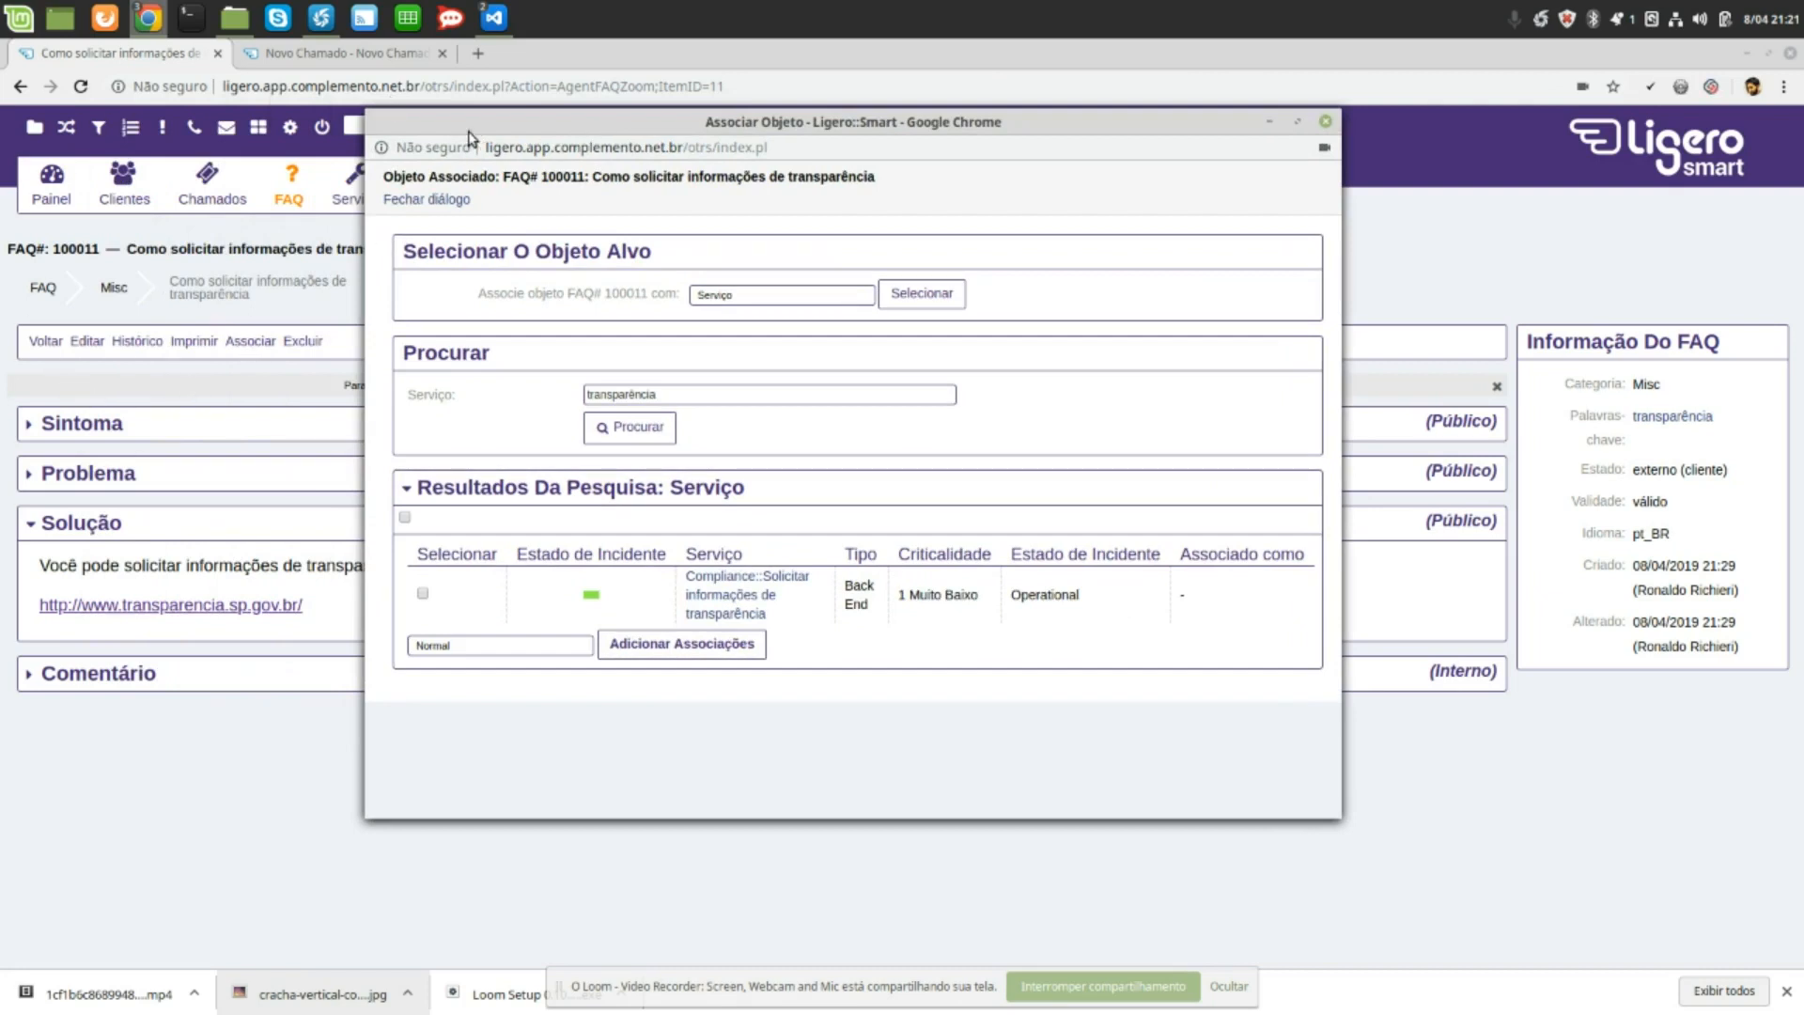
{"action": "mouse_move", "coordinate": [467, 132]}
{"action": "left_mouse_down"}
{"action": "mouse_move", "coordinate": [416, 331]}
{"action": "mouse_move", "coordinate": [434, 318]}
{"action": "mouse_move", "coordinate": [443, 136]}
{"action": "left_mouse_up"}
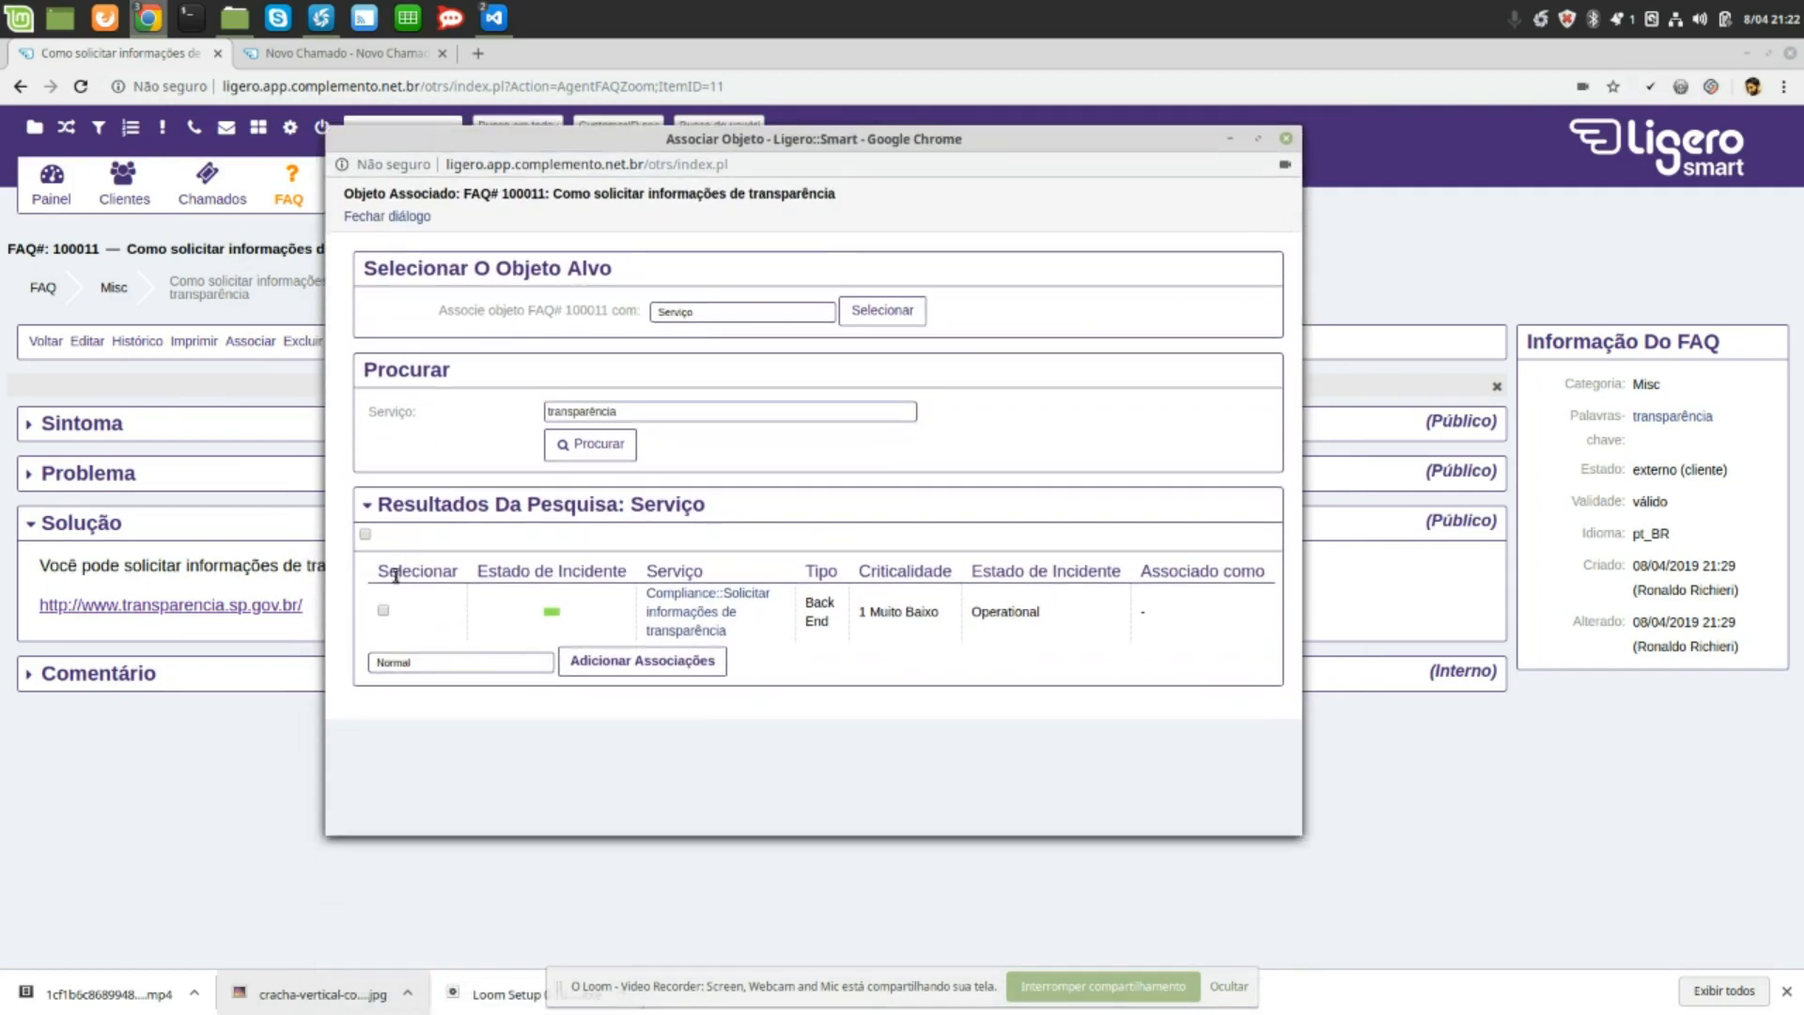
{"action": "left_click", "coordinate": [382, 609]}
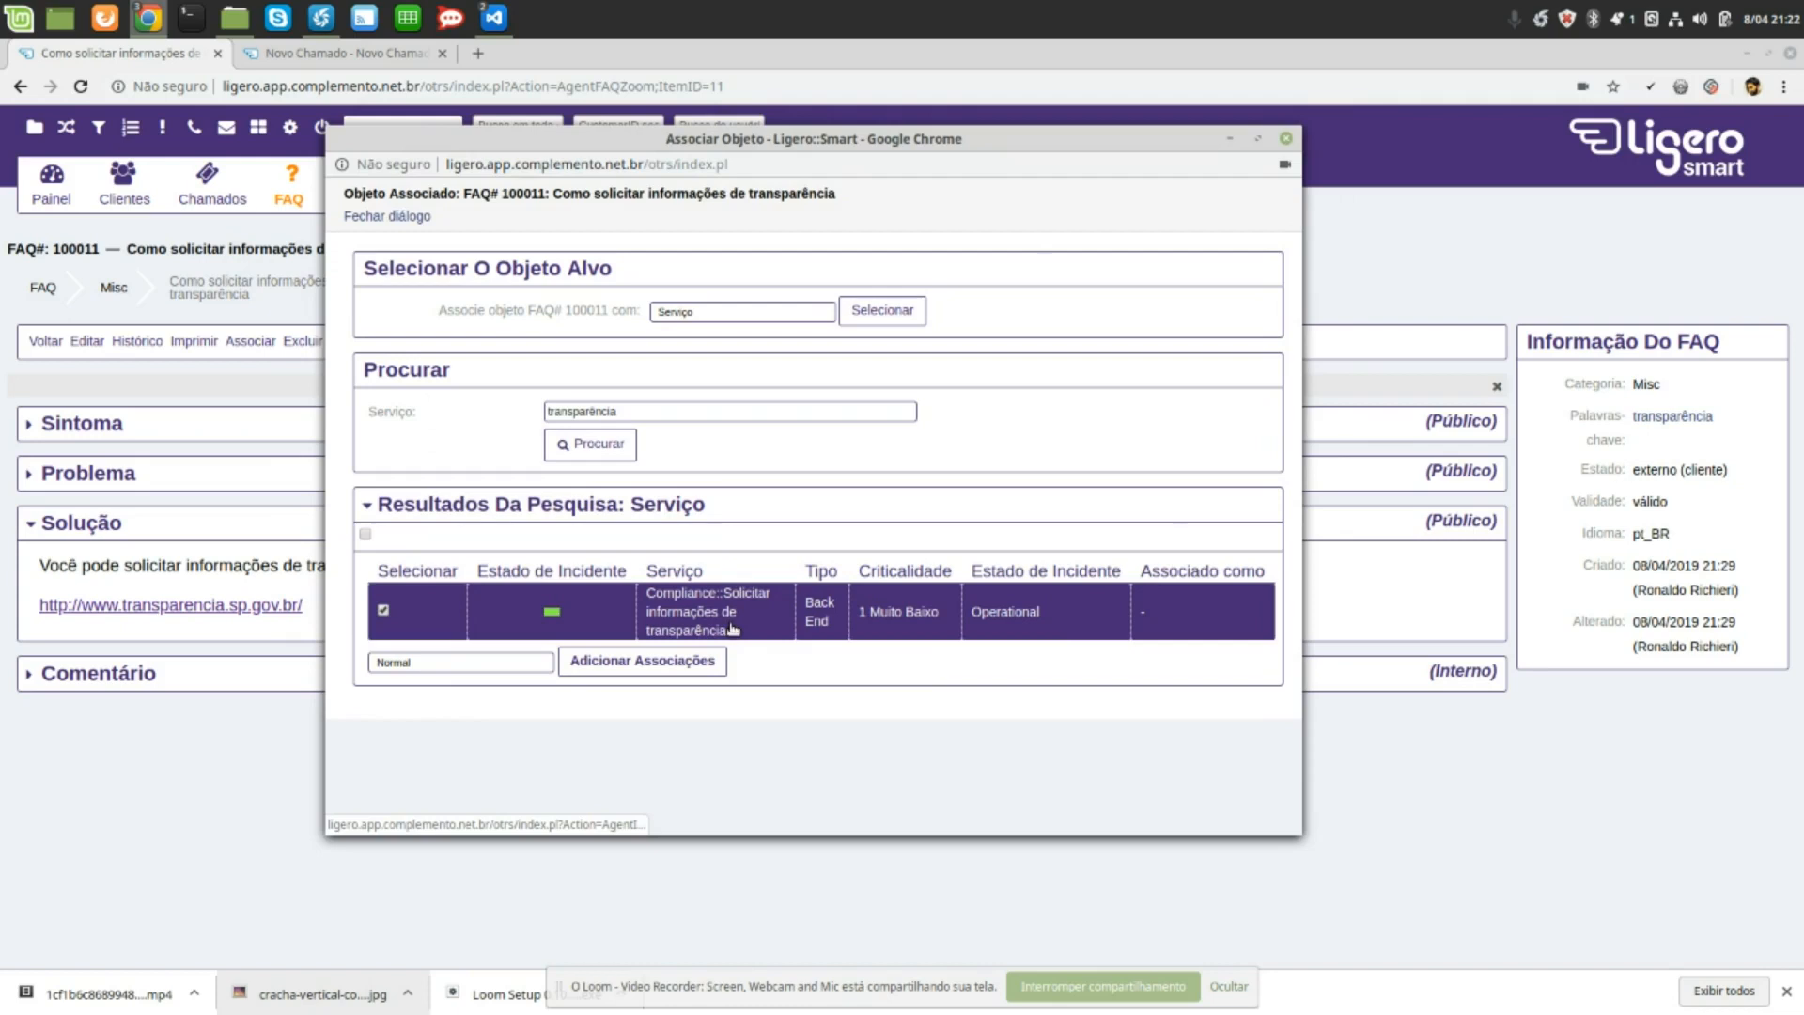
{"action": "left_click", "coordinate": [516, 662]}
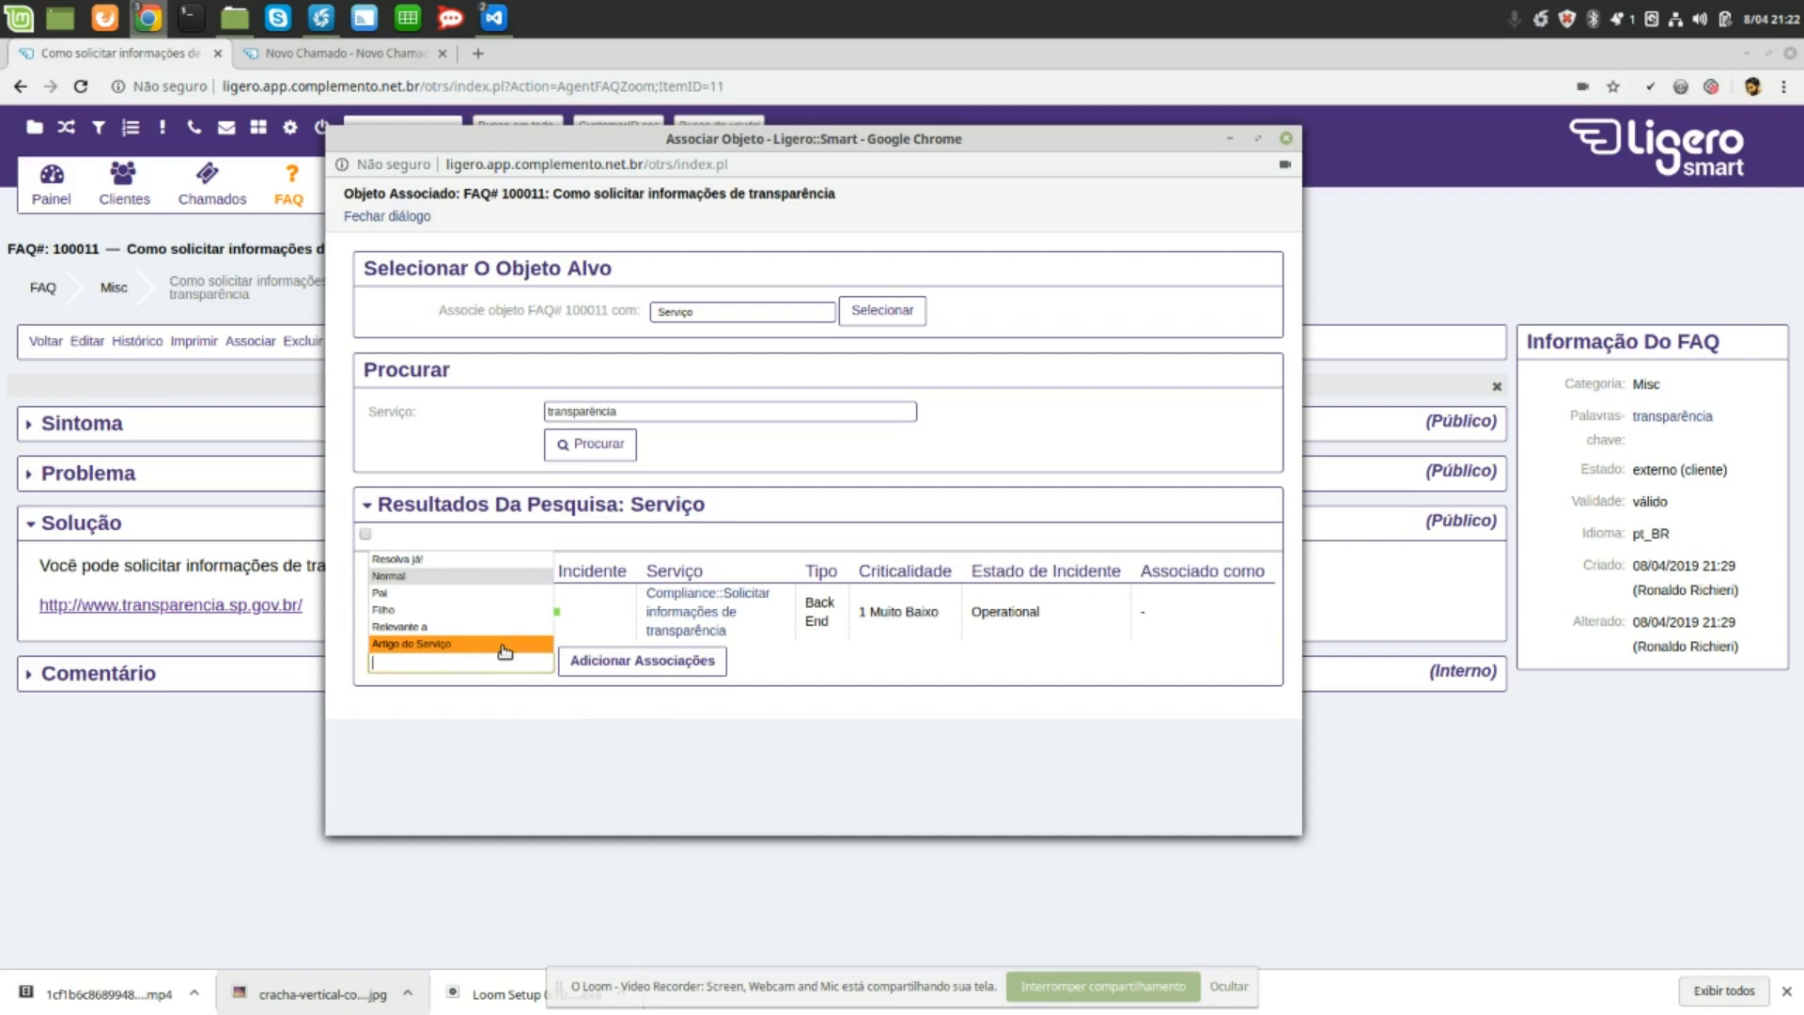
{"action": "left_click", "coordinate": [505, 647]}
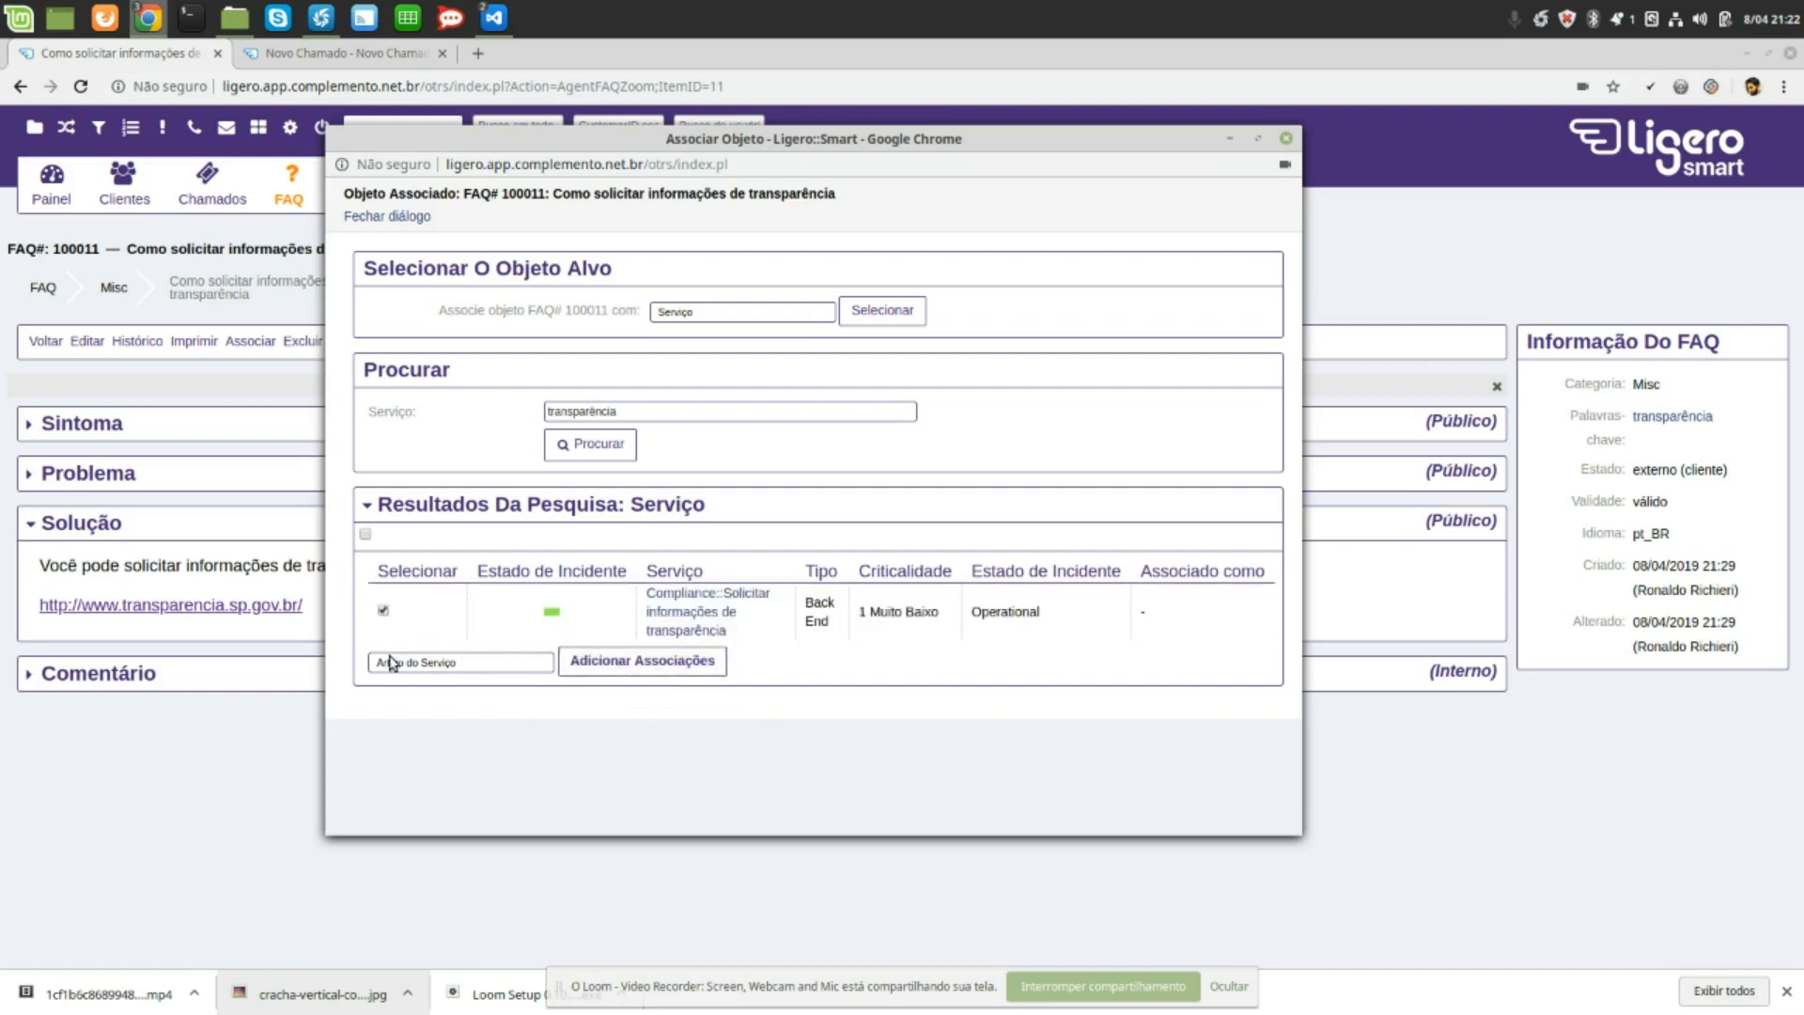
{"action": "left_click", "coordinate": [597, 663]}
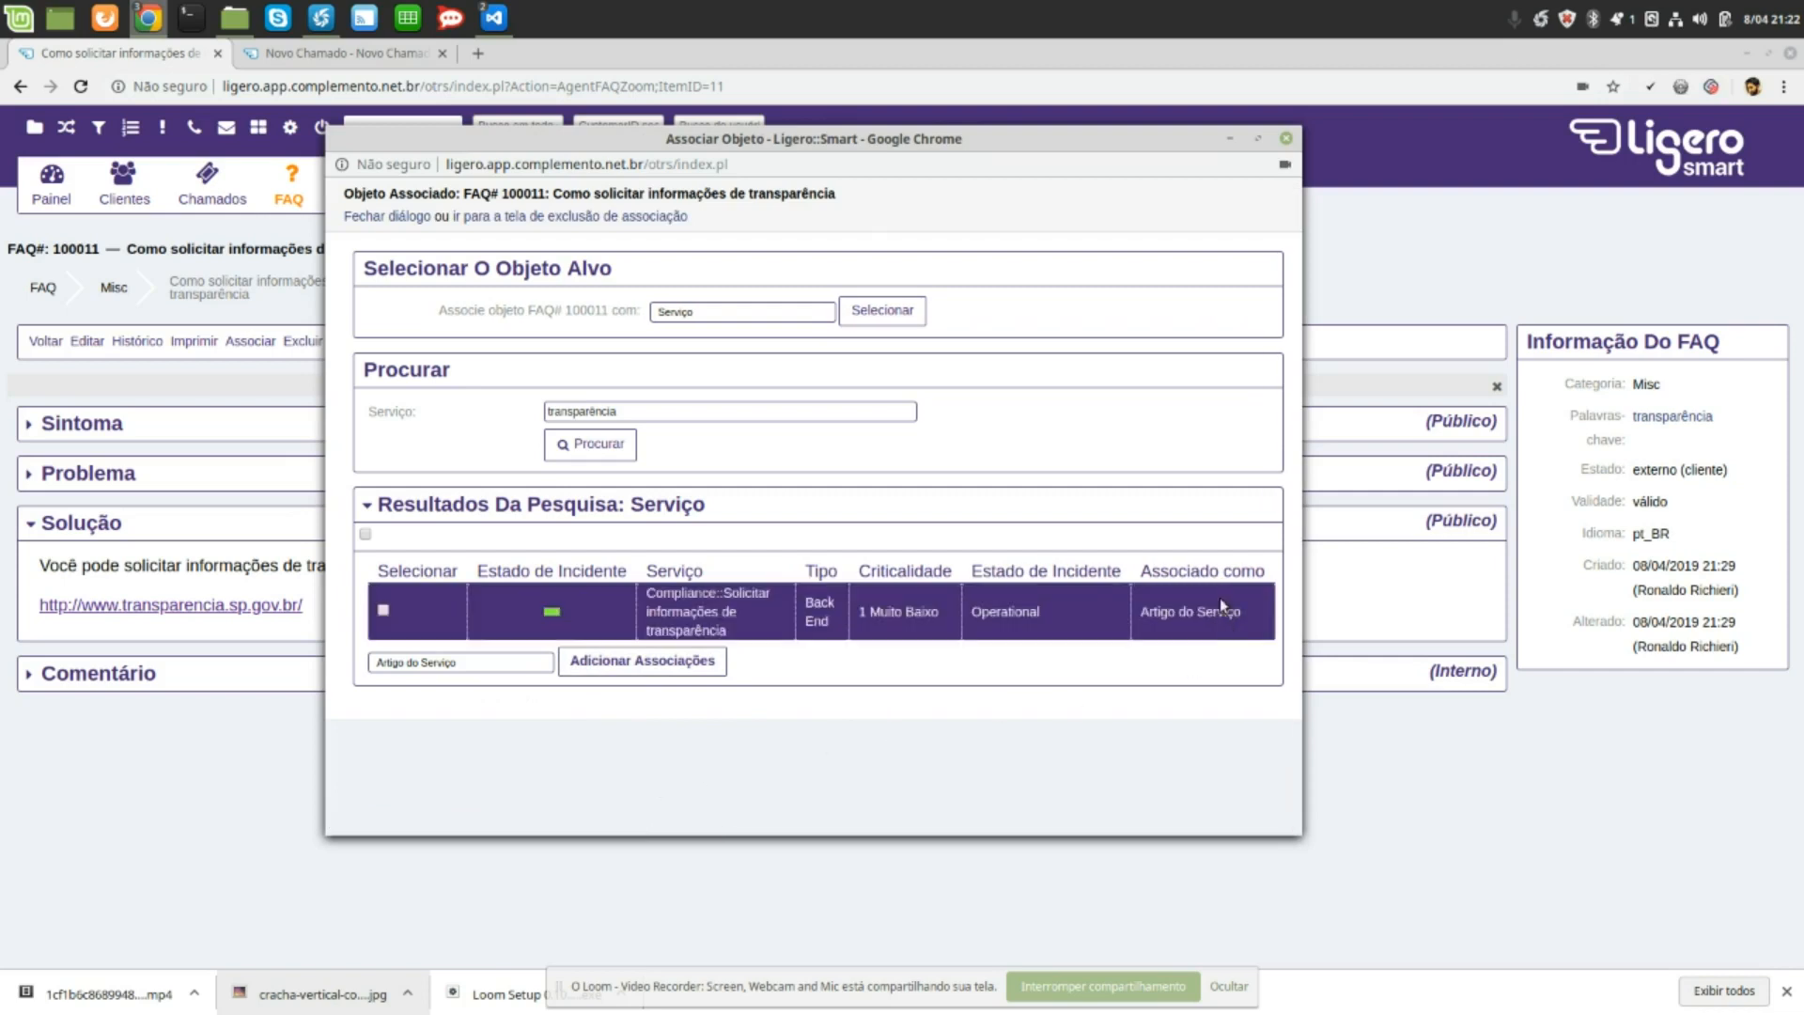
{"action": "left_click", "coordinate": [374, 218]}
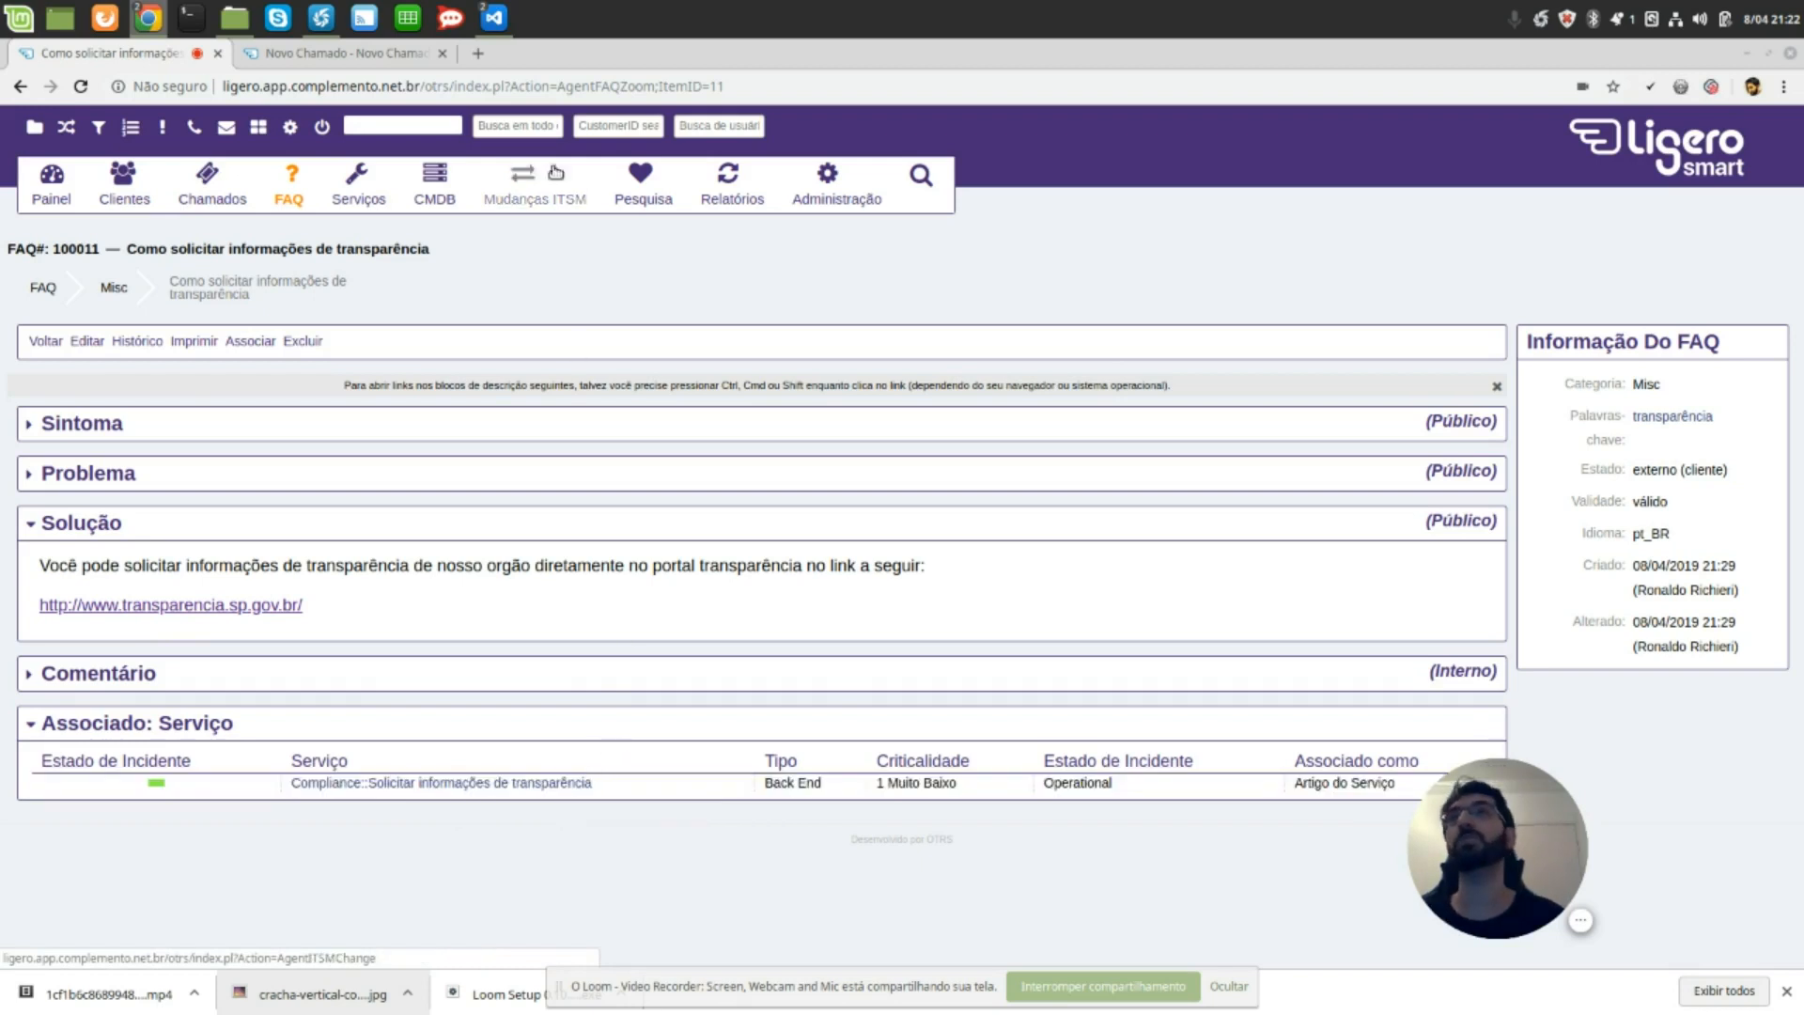
Open the "Solicitar informações de transparência" service in the customer portal and view its FAQ article's transparency portal link in a separate page.
{"action": "left_click", "coordinate": [340, 54]}
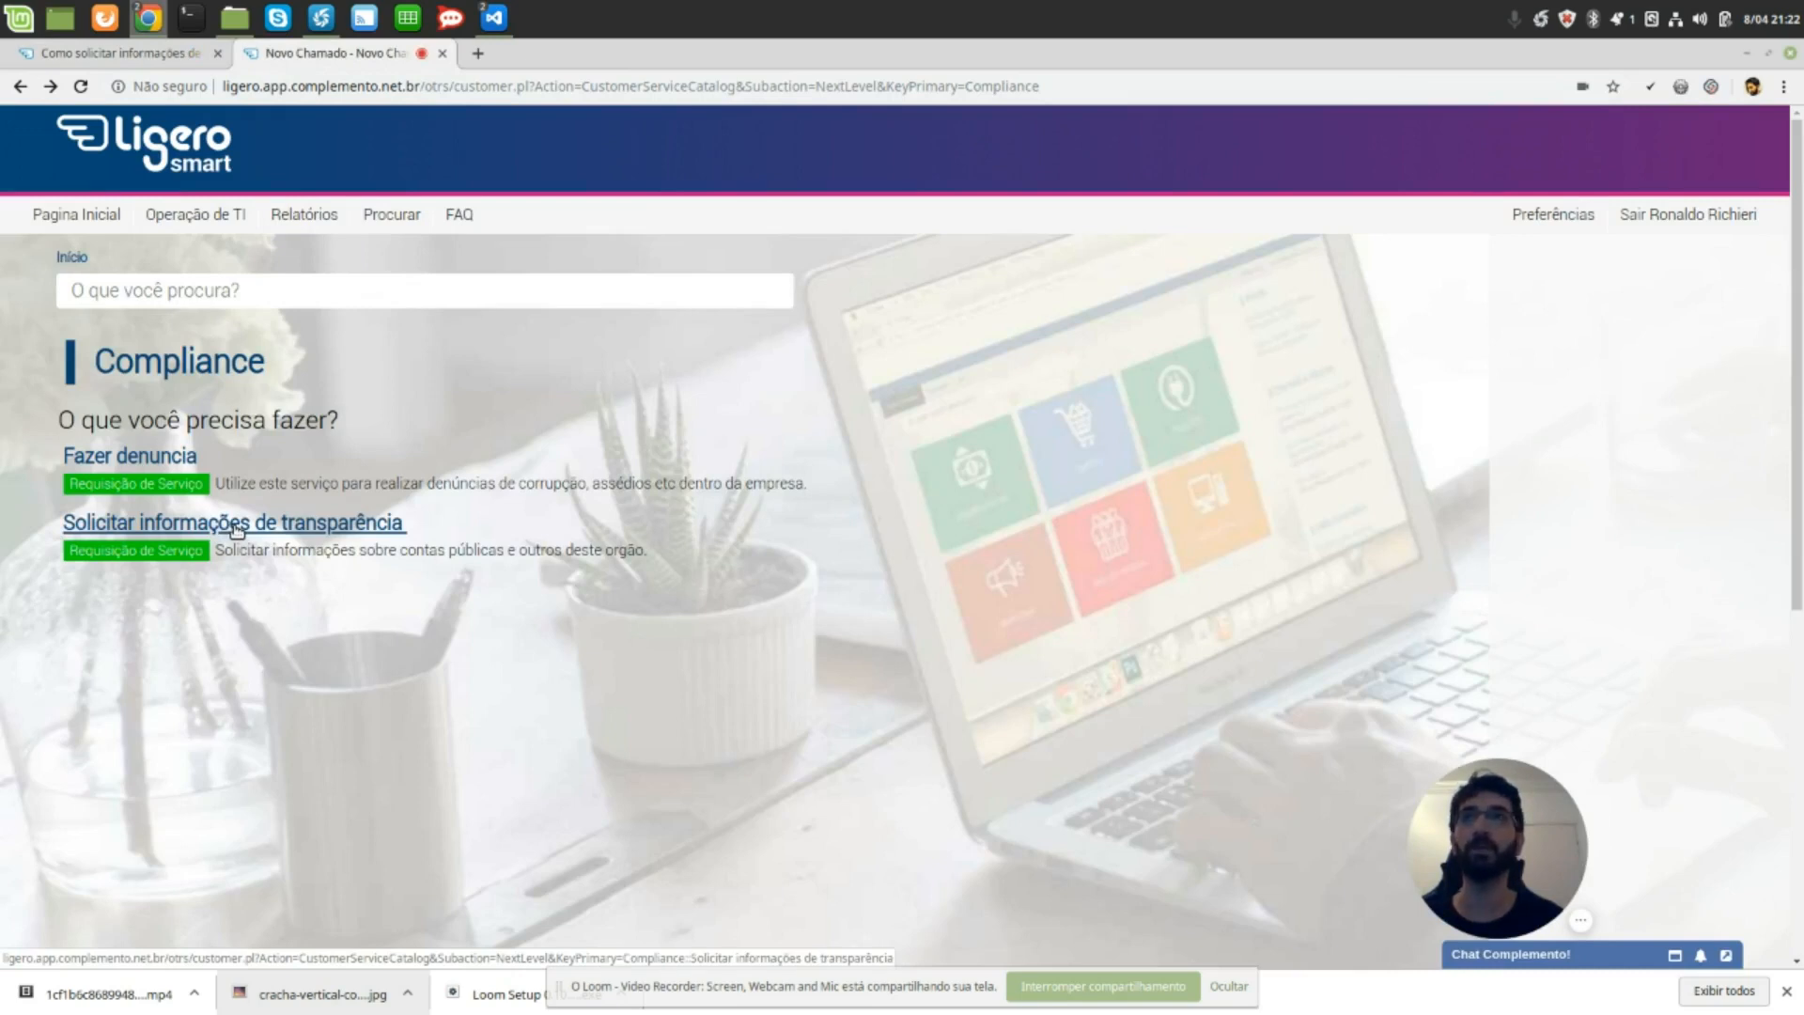
{"action": "left_click", "coordinate": [237, 529]}
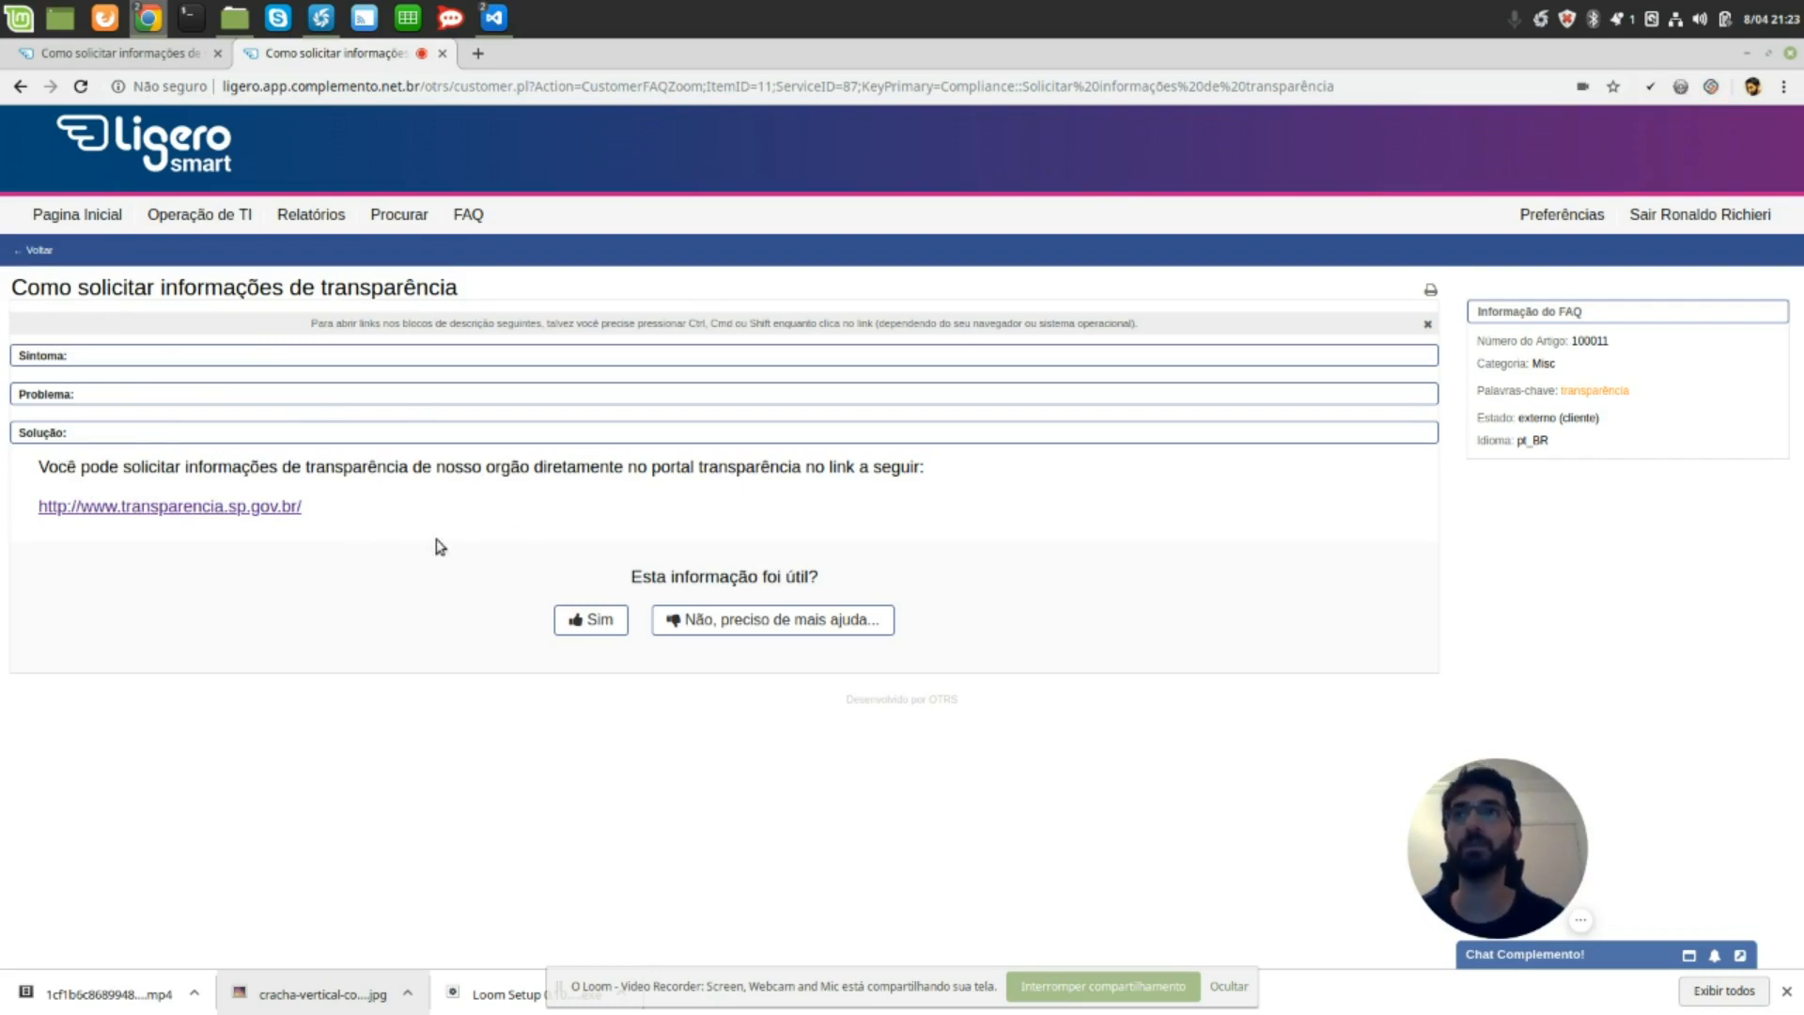
{"action": "left_click", "coordinate": [169, 509], "text": "ctrl"}
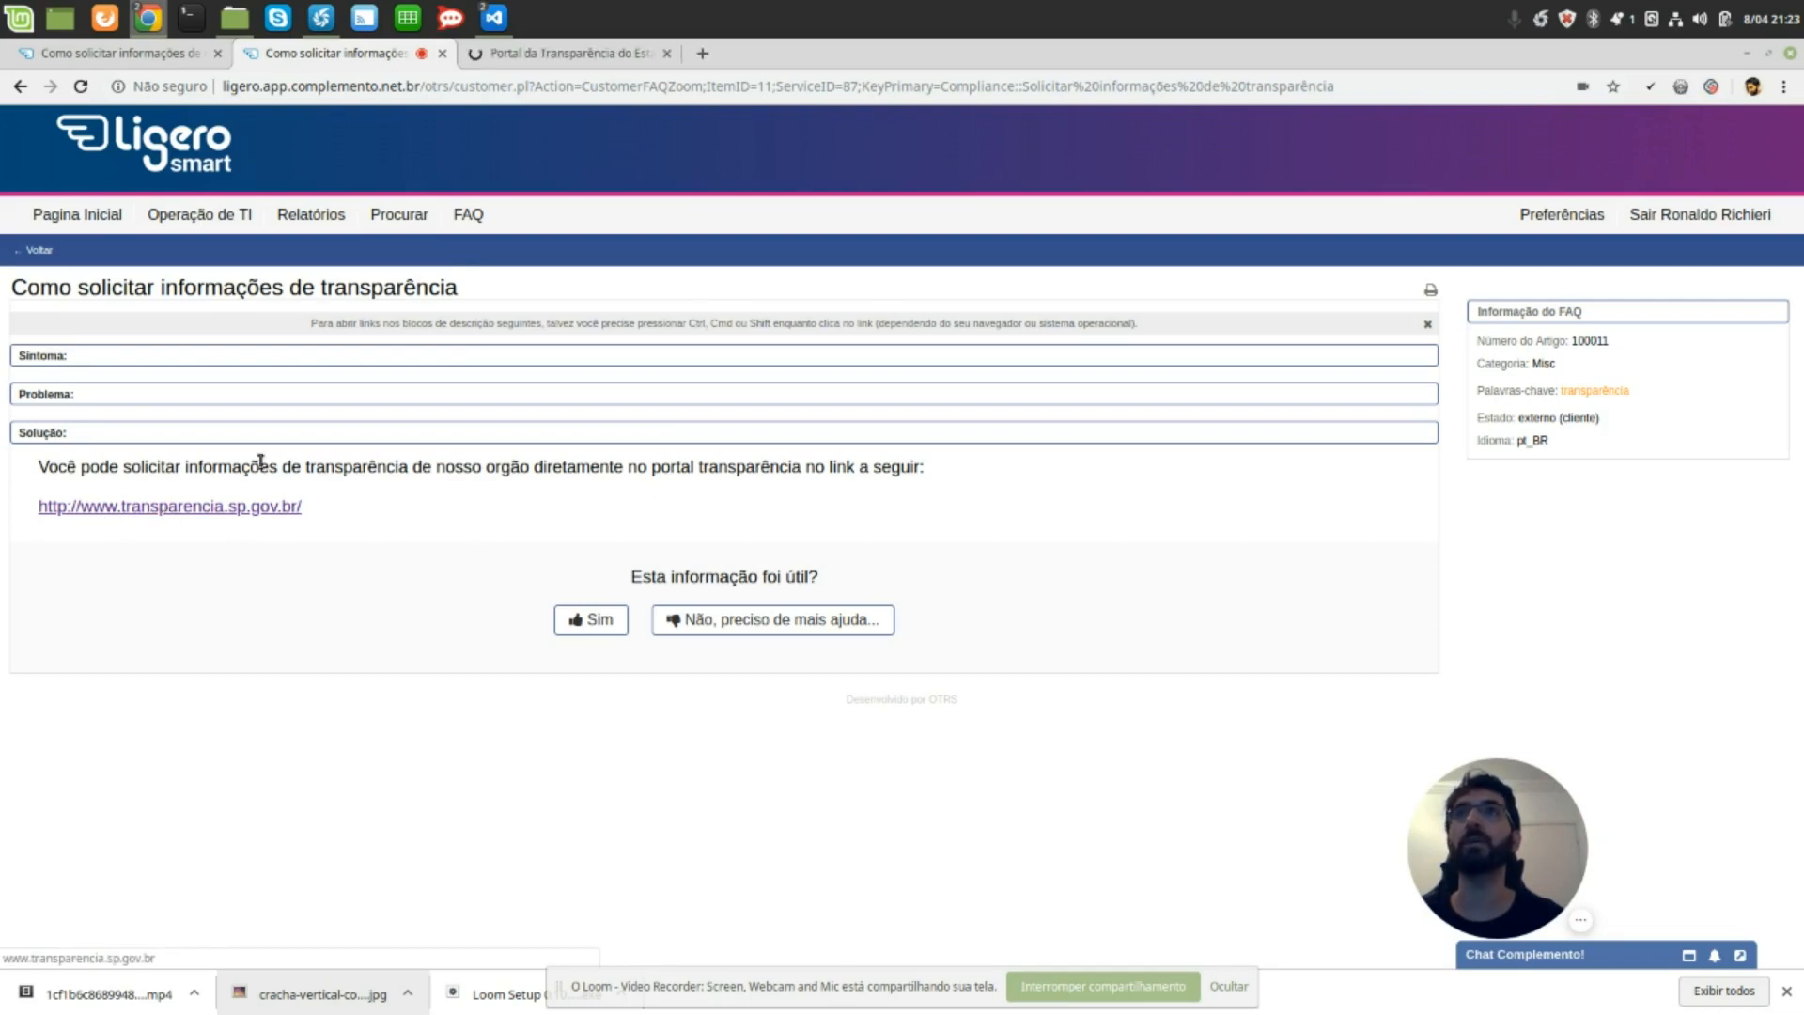
{"action": "left_click", "coordinate": [516, 56]}
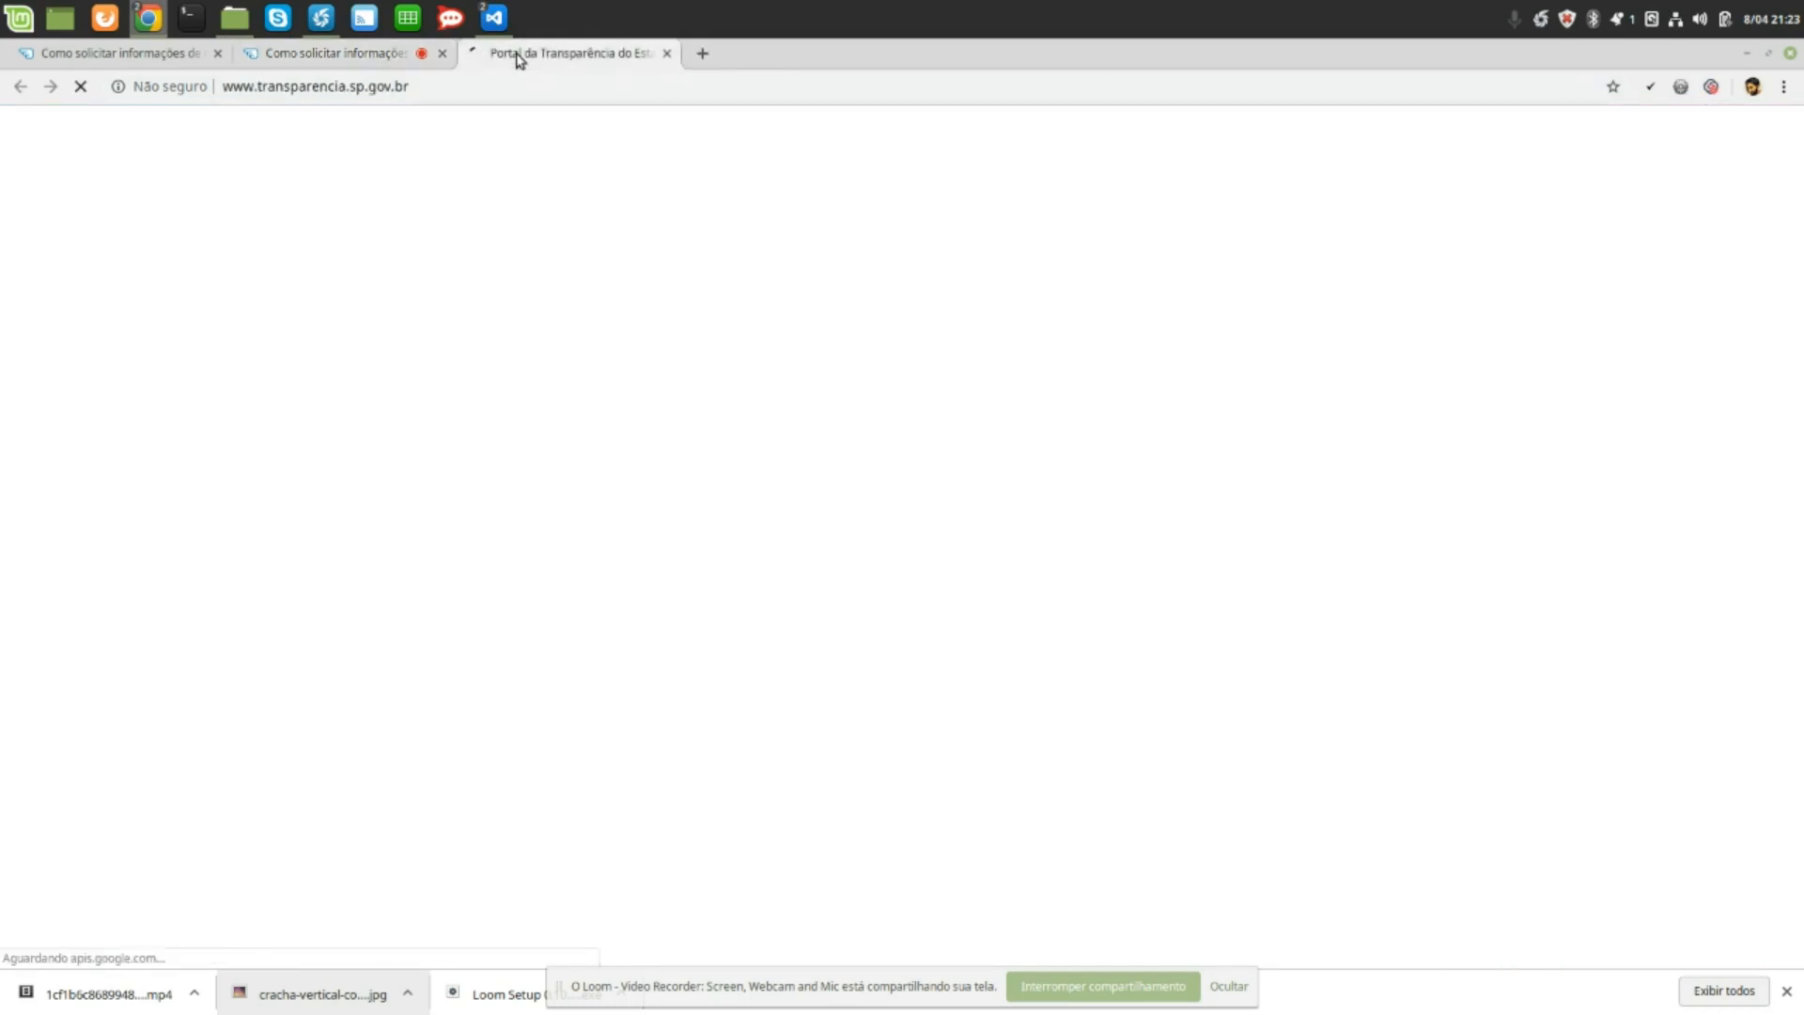
Rate the customer-side FAQ article as useful with "Sim" and list the closed tickets in the agent interface's status view.
{"action": "left_click", "coordinate": [365, 52]}
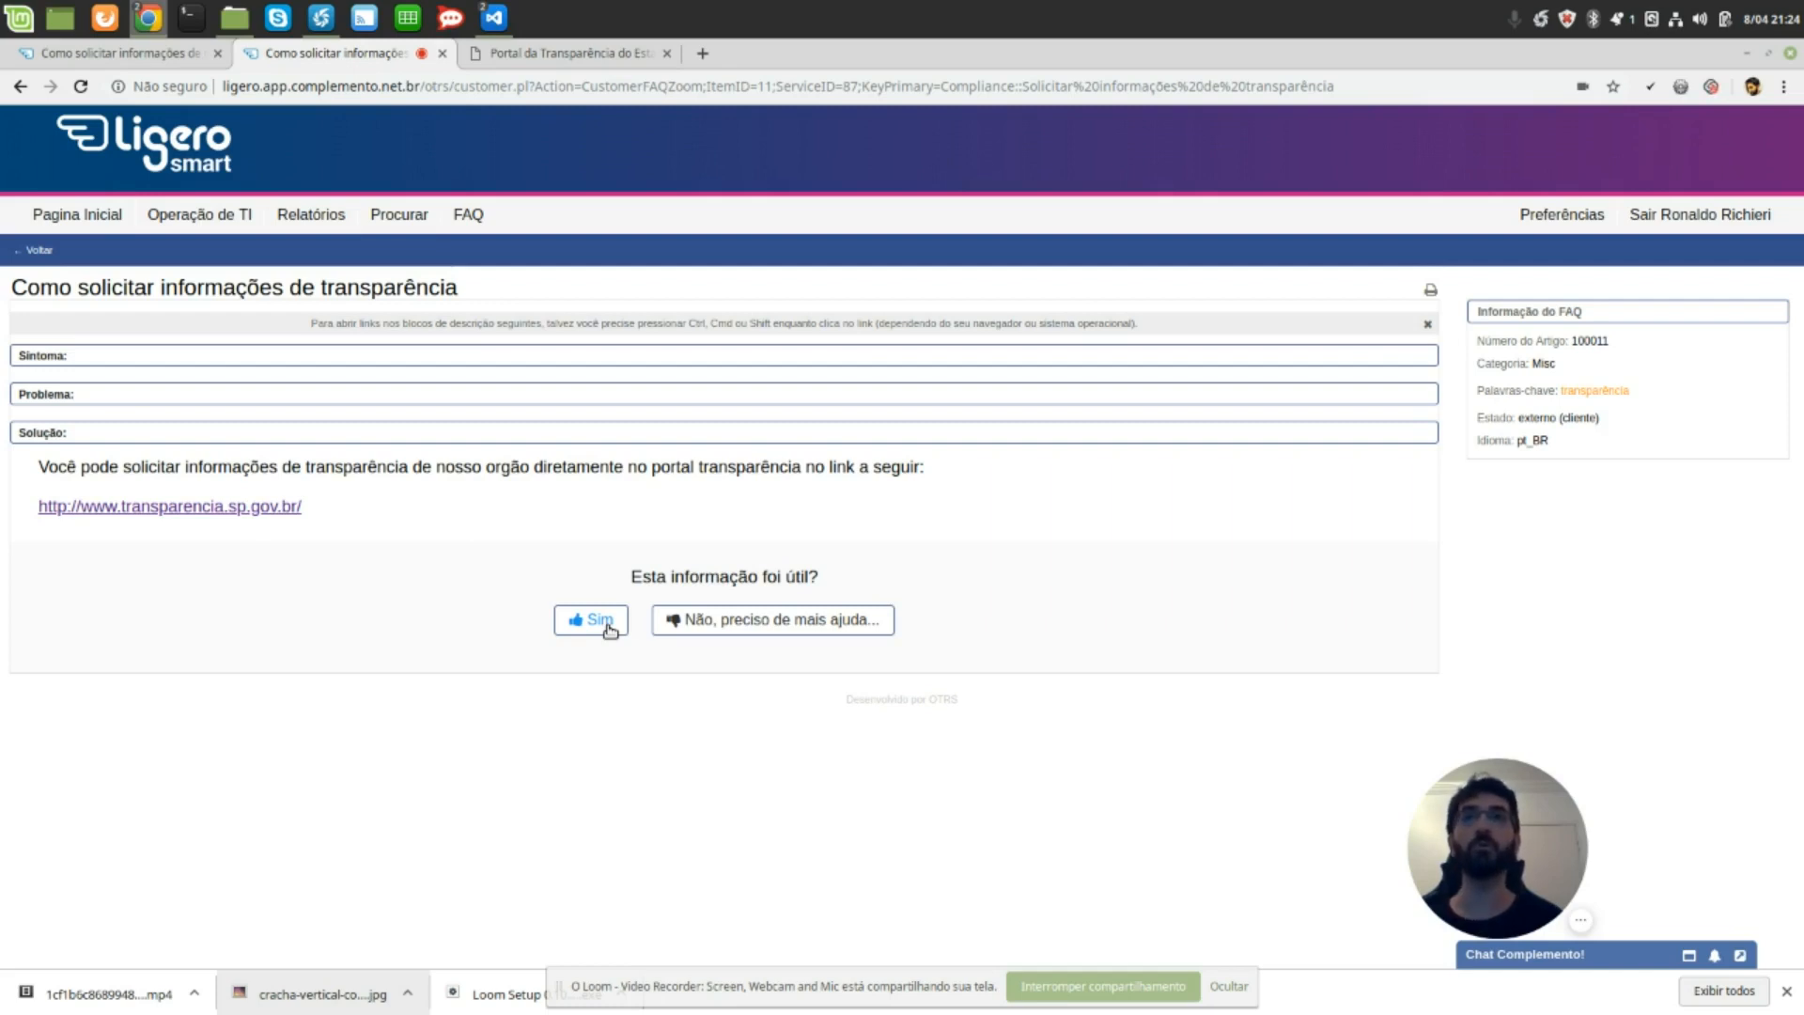
{"action": "left_click", "coordinate": [609, 628]}
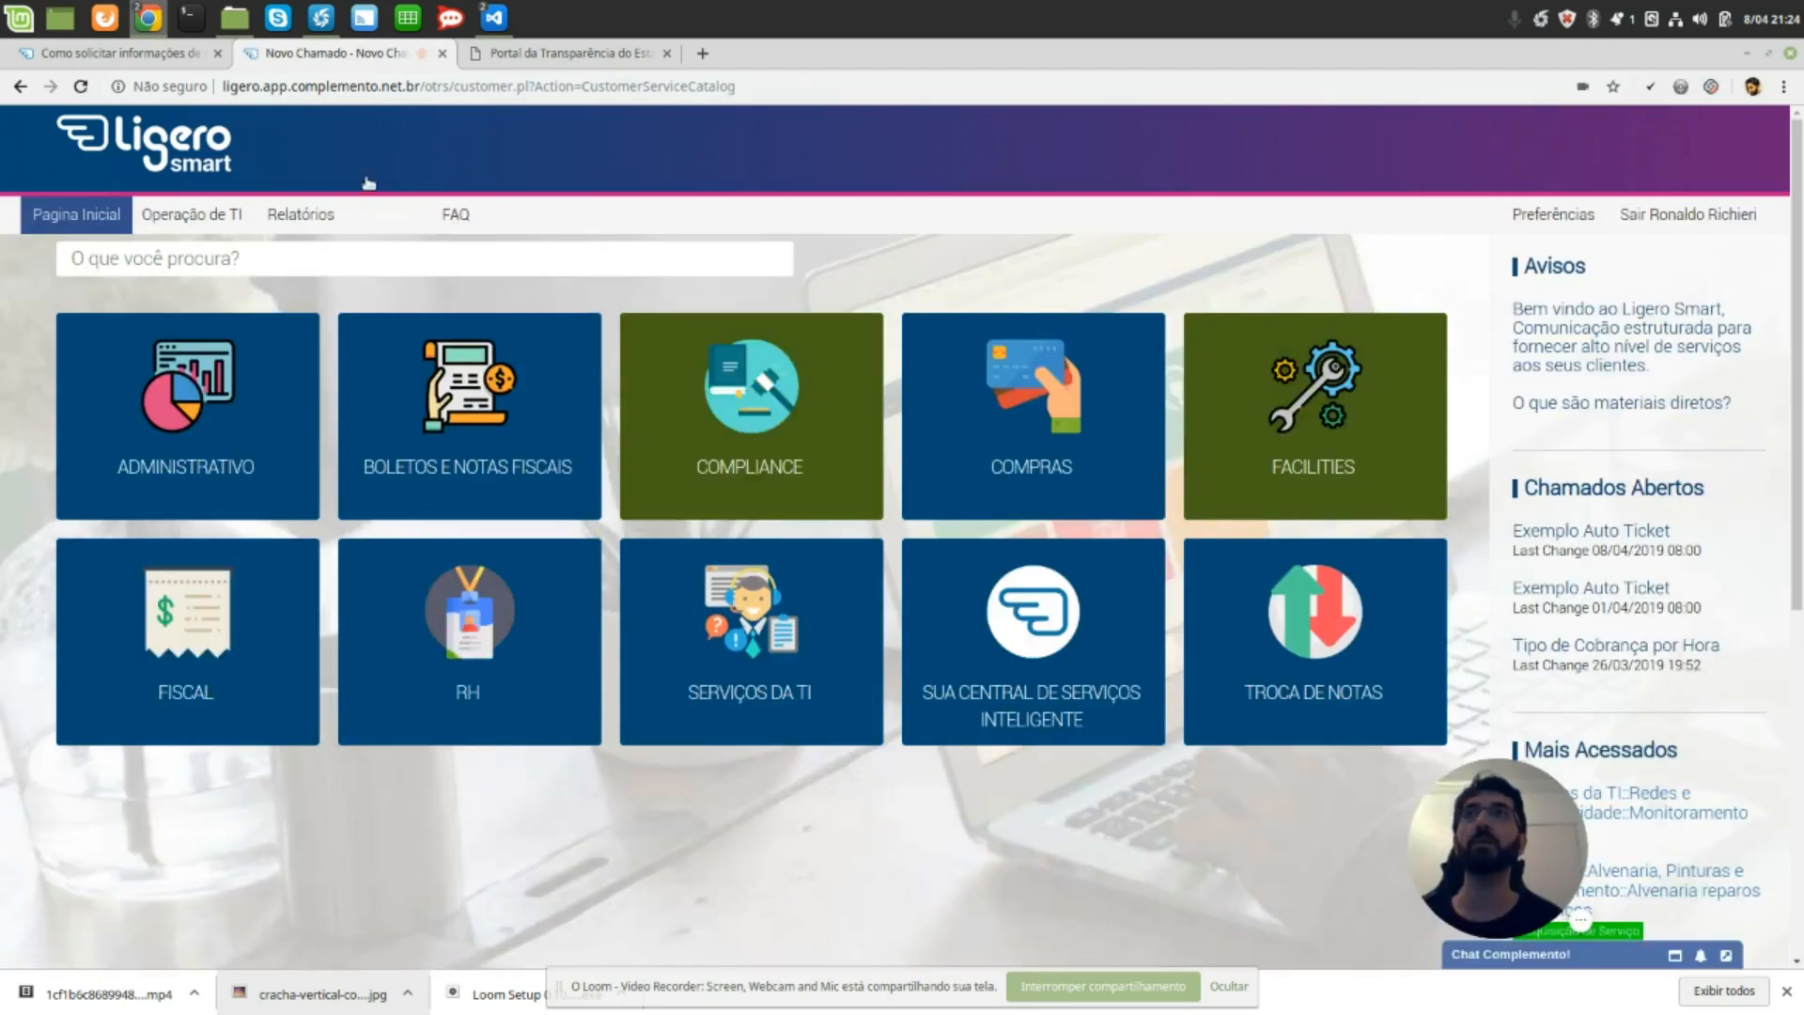
{"action": "left_click", "coordinate": [162, 57]}
{"action": "left_click", "coordinate": [133, 130]}
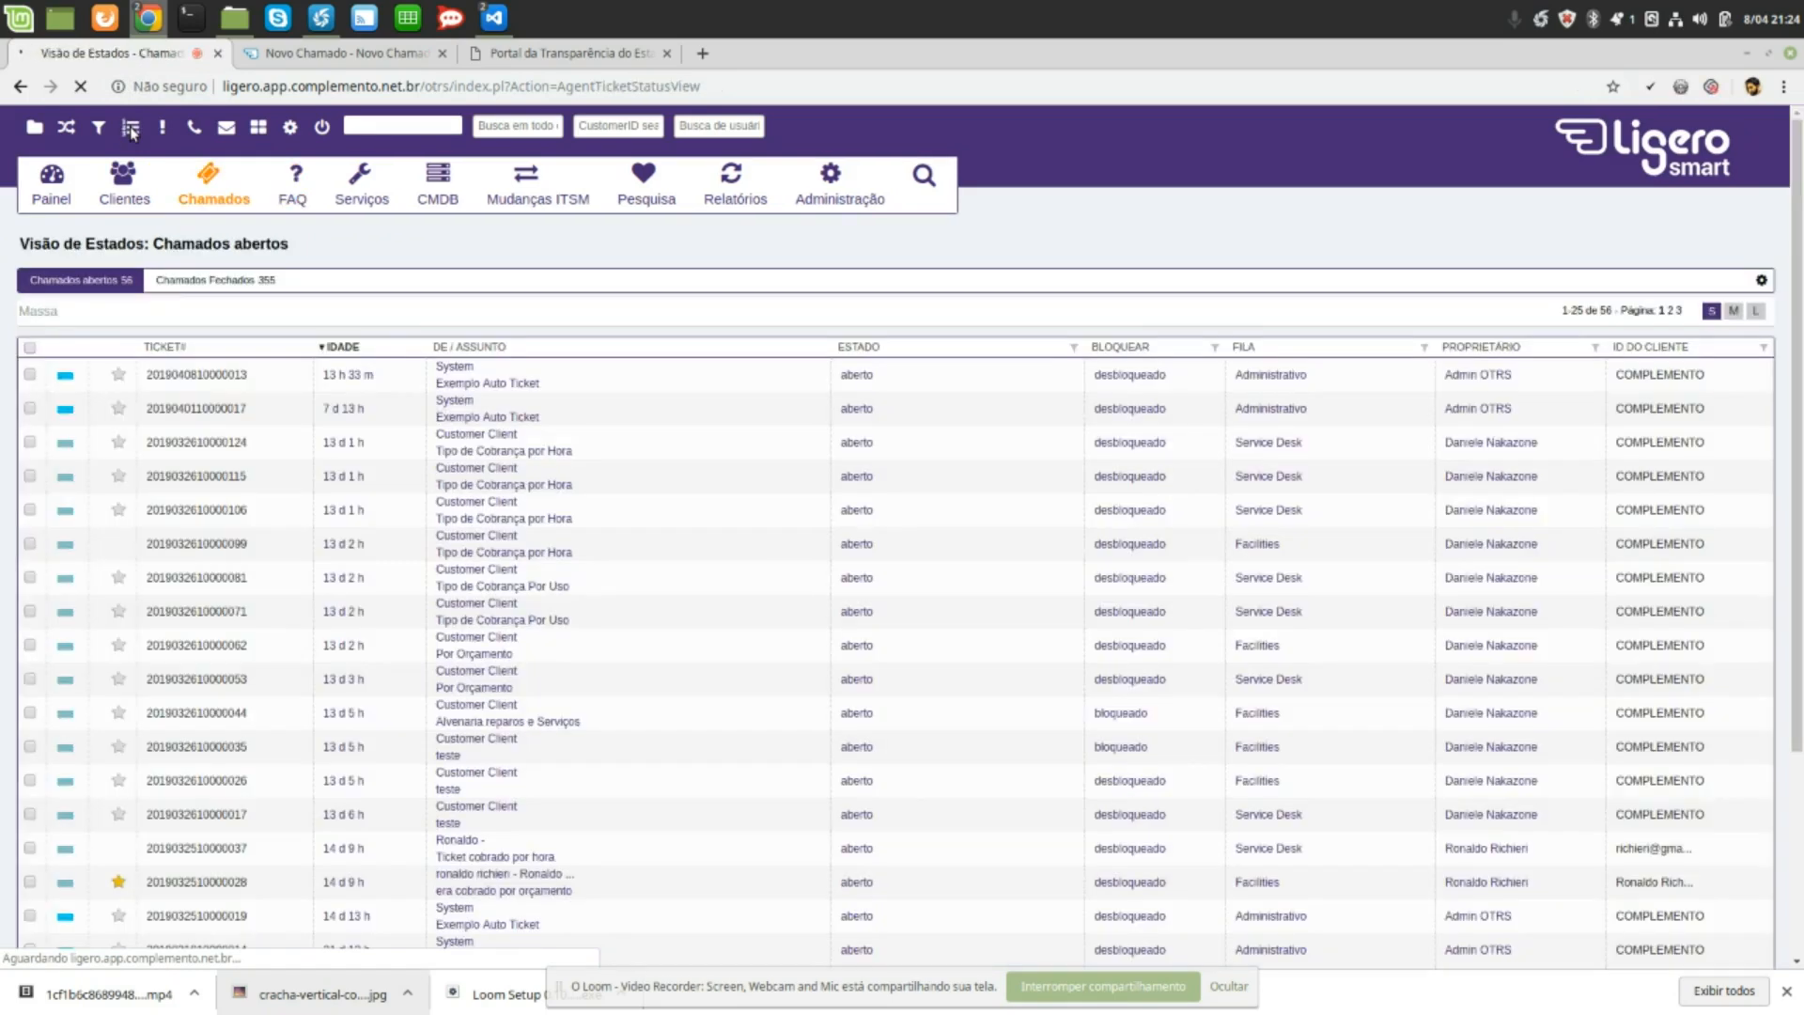
{"action": "left_click", "coordinate": [216, 280]}
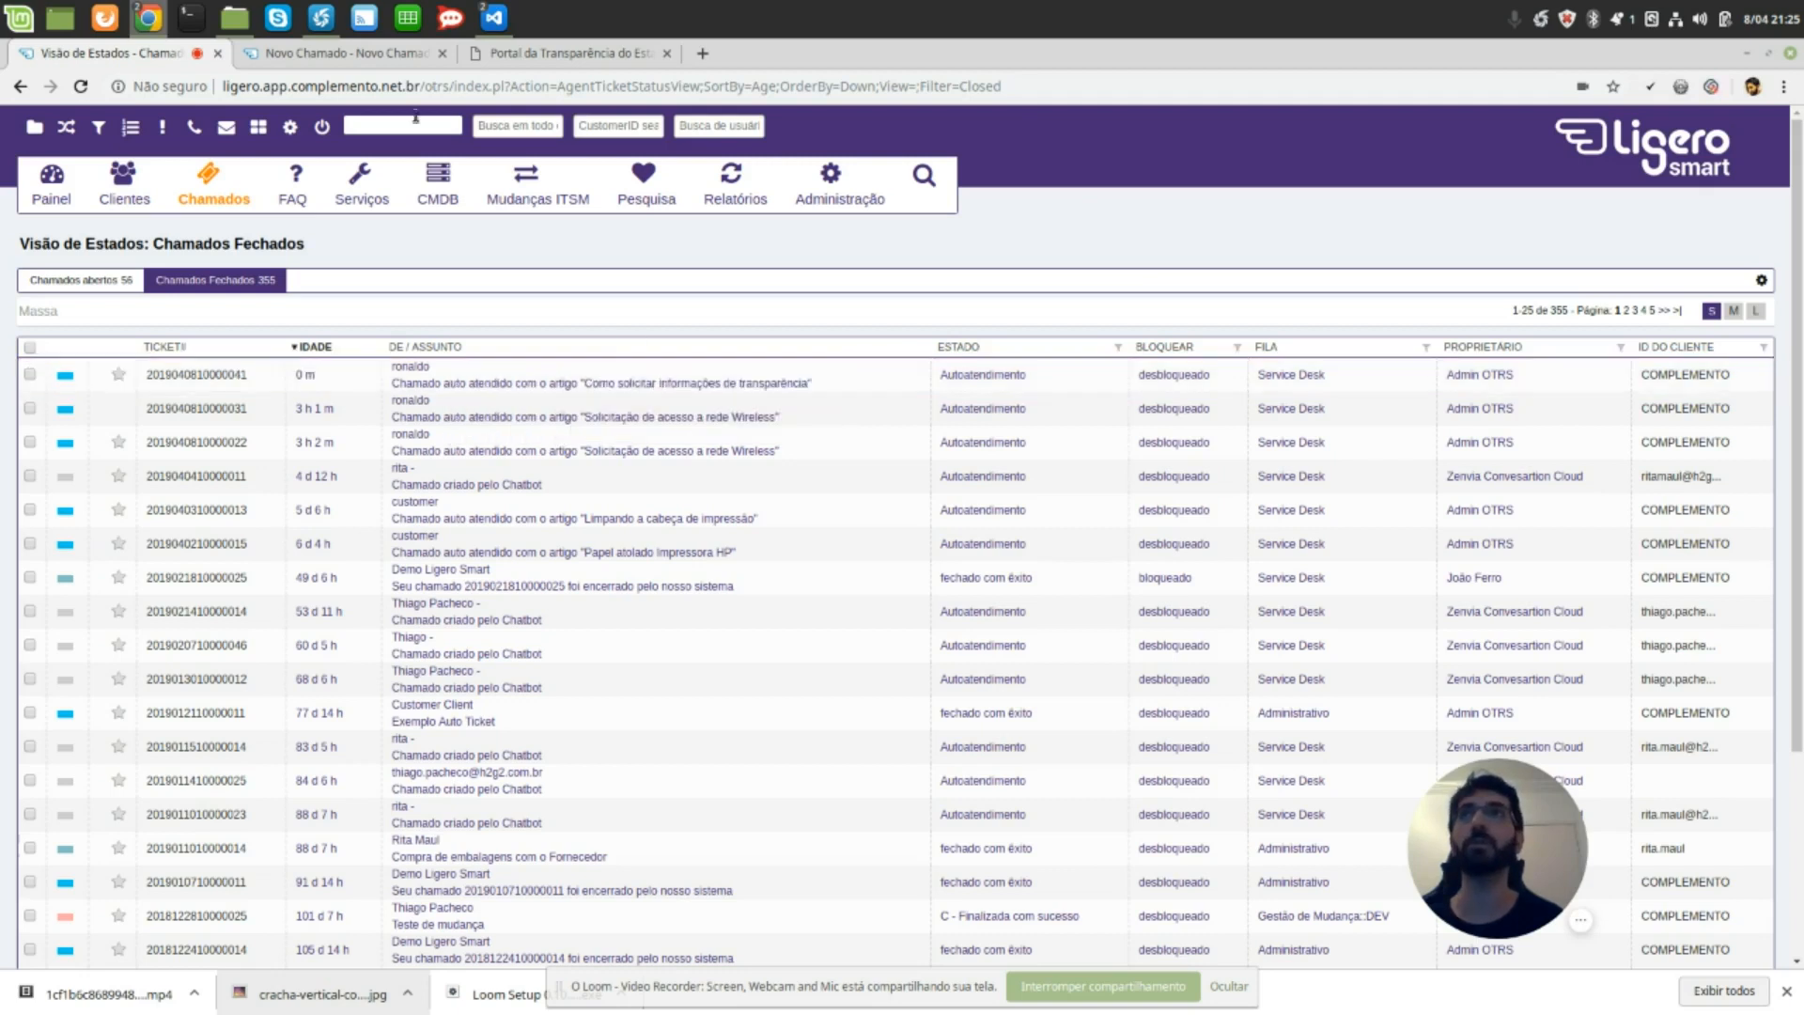
Reopen the Compliance transparency FAQ as a customer, view the new ticket form for "Não, preciso de mais ajuda", and return to the article.
{"action": "left_click", "coordinate": [374, 58]}
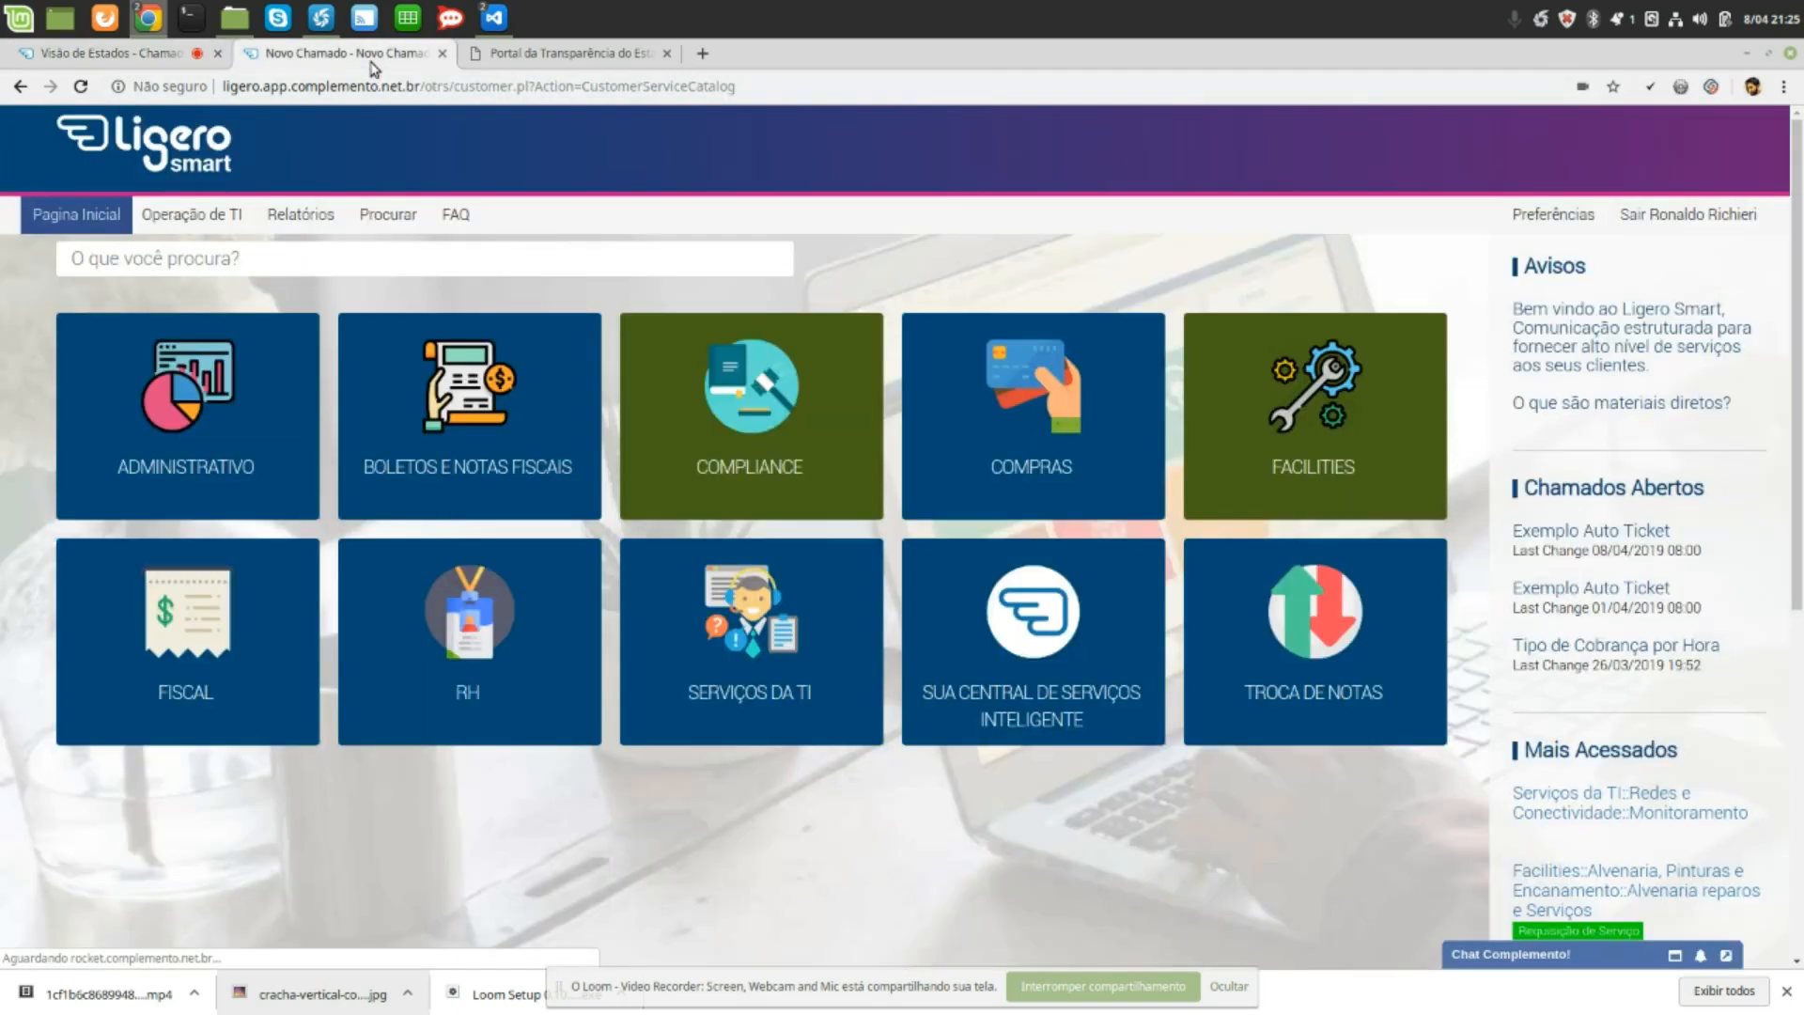
{"action": "left_click", "coordinate": [752, 385]}
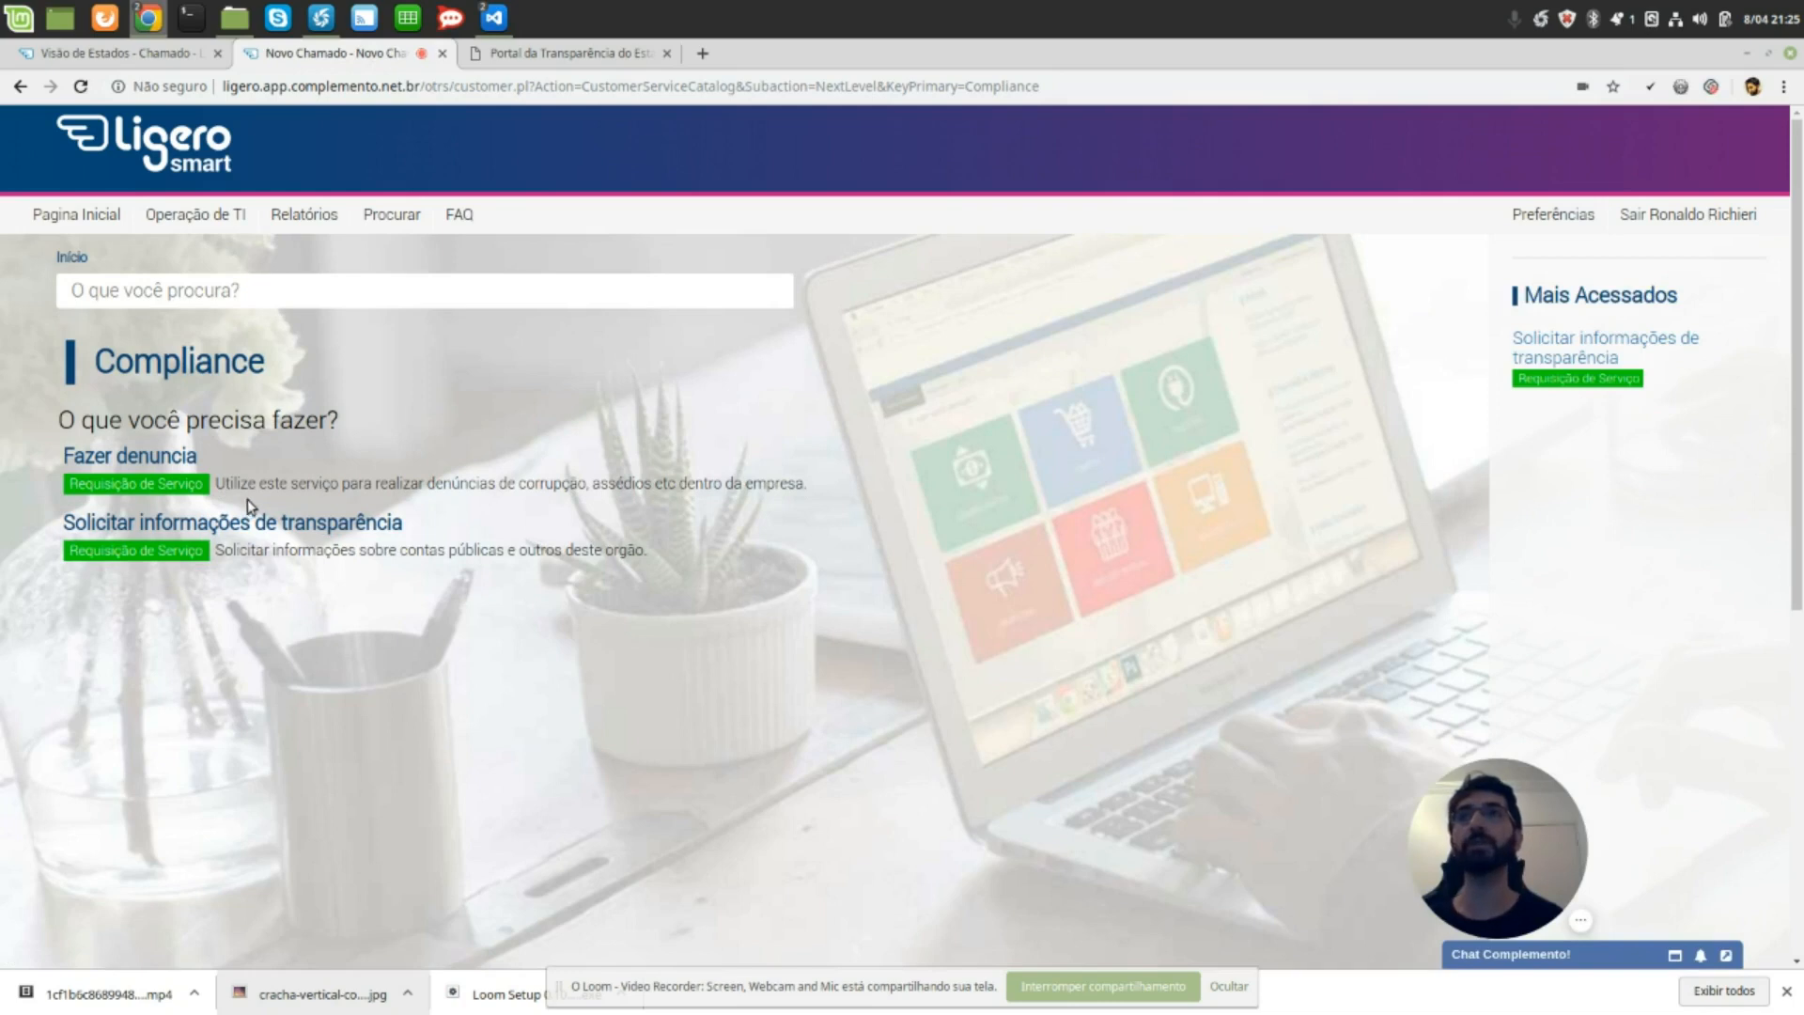
{"action": "left_click", "coordinate": [227, 526]}
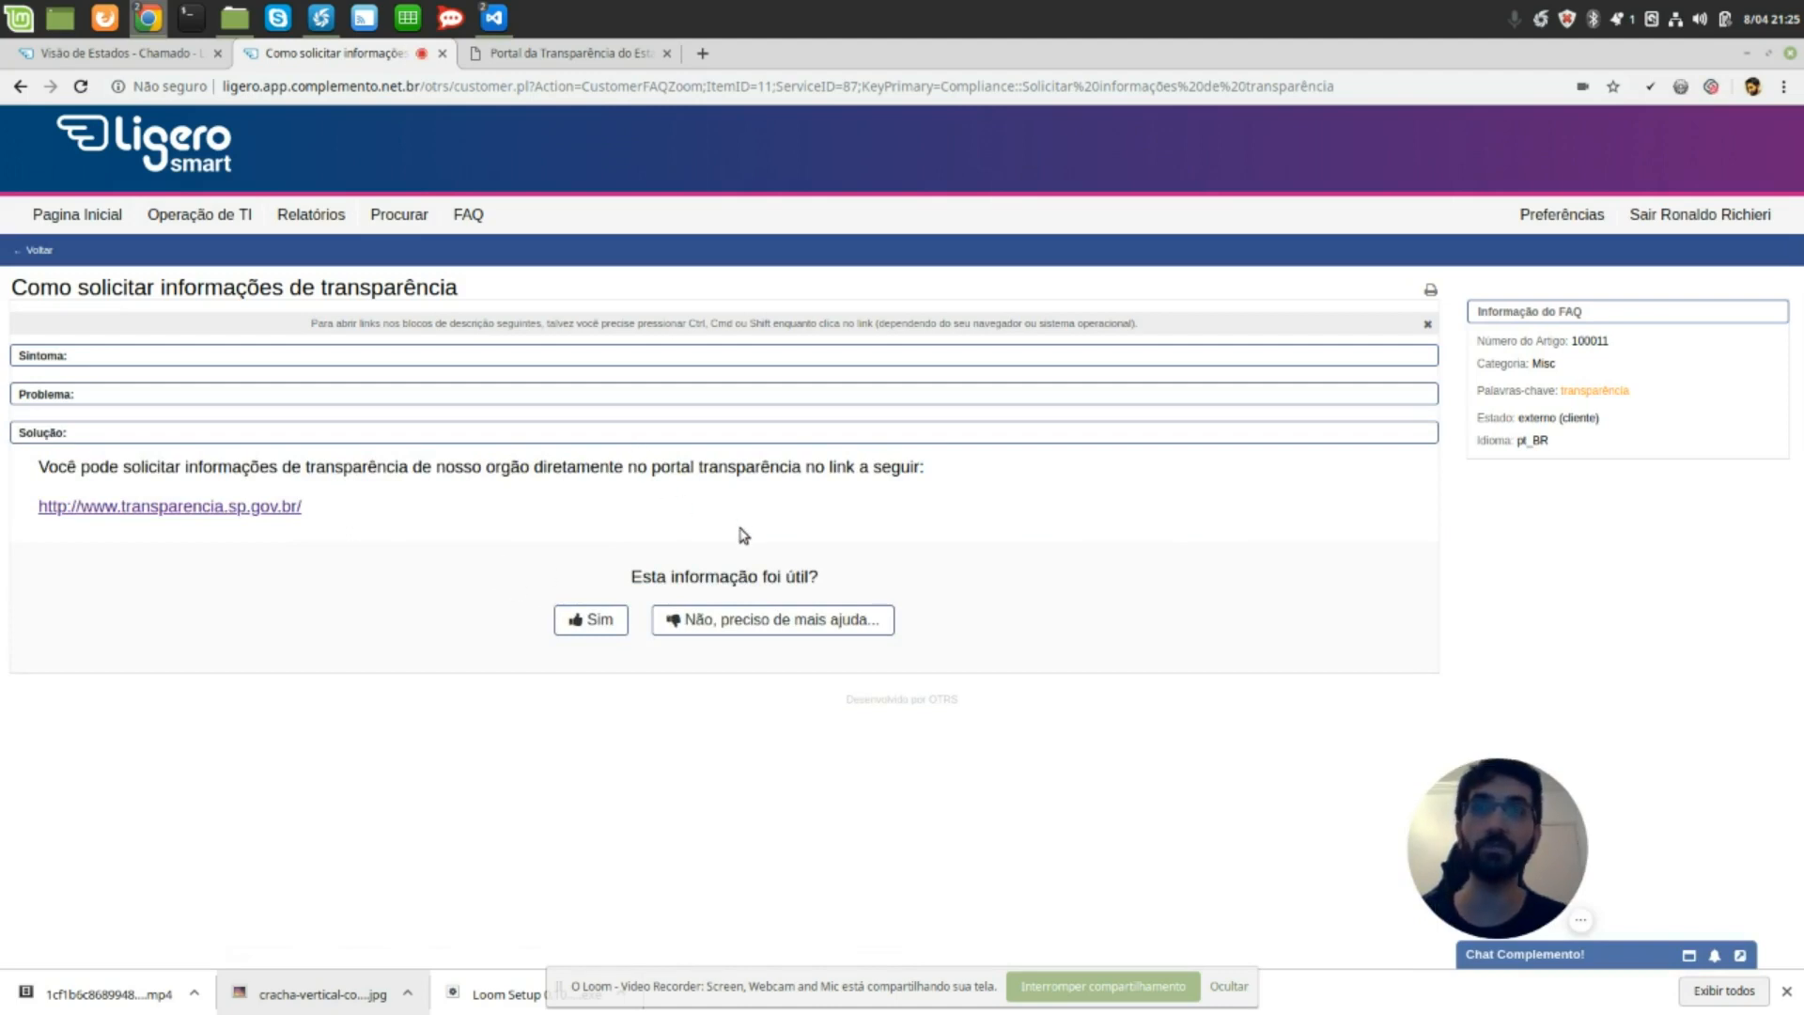
{"action": "left_click", "coordinate": [772, 626]}
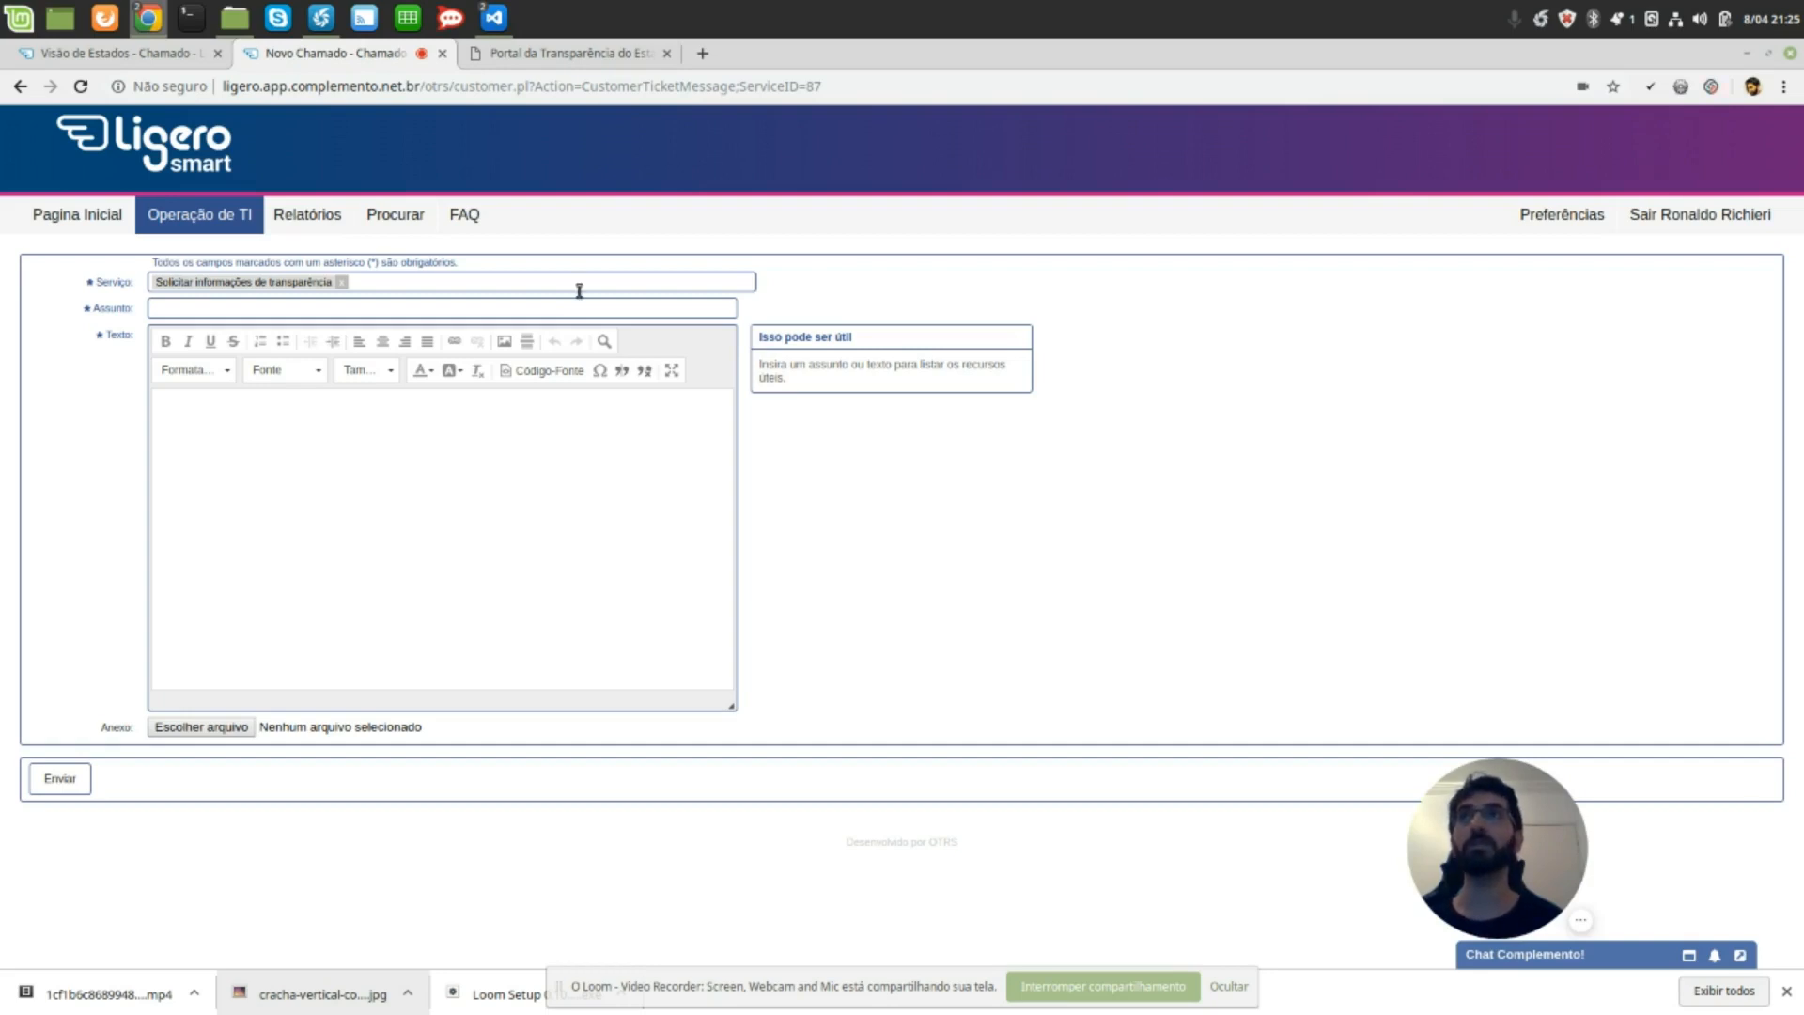
{"action": "left_click", "coordinate": [21, 86]}
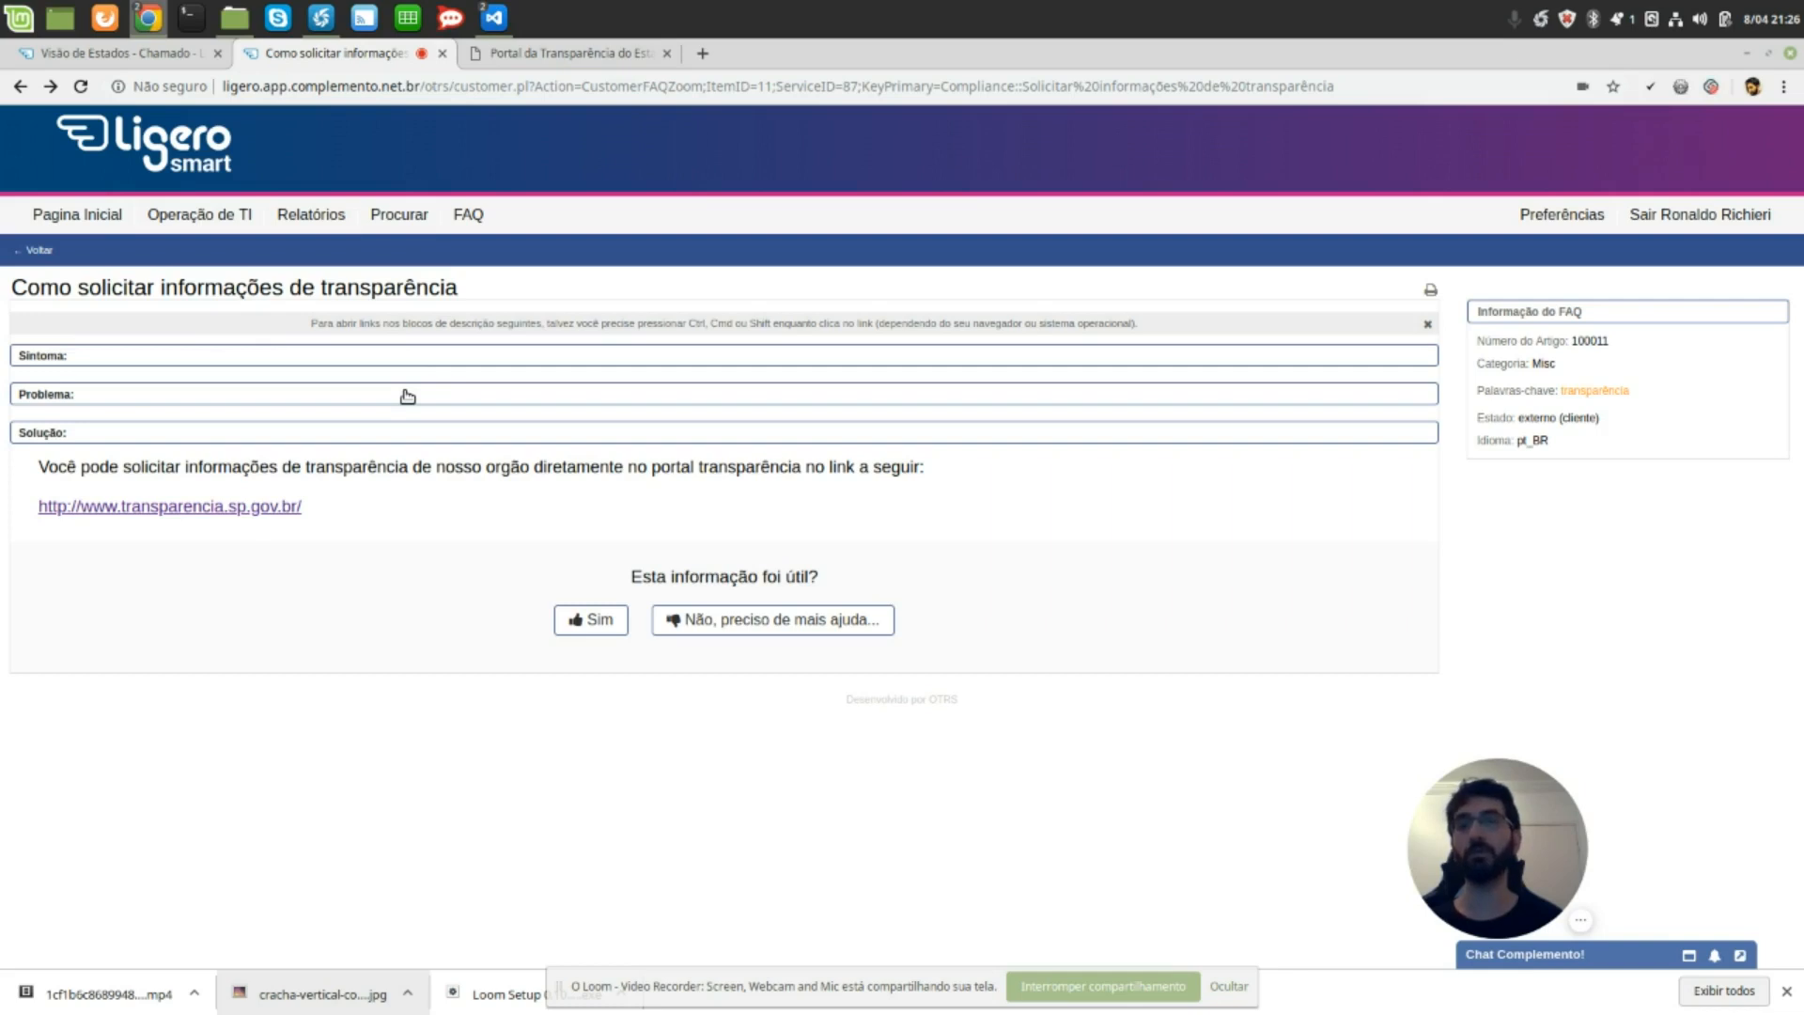
Start a new FAQ article in the agent interface titled "Política de Transparência", with keyword "política", category Misc and state "externo (cliente)".
{"action": "left_click", "coordinate": [143, 59]}
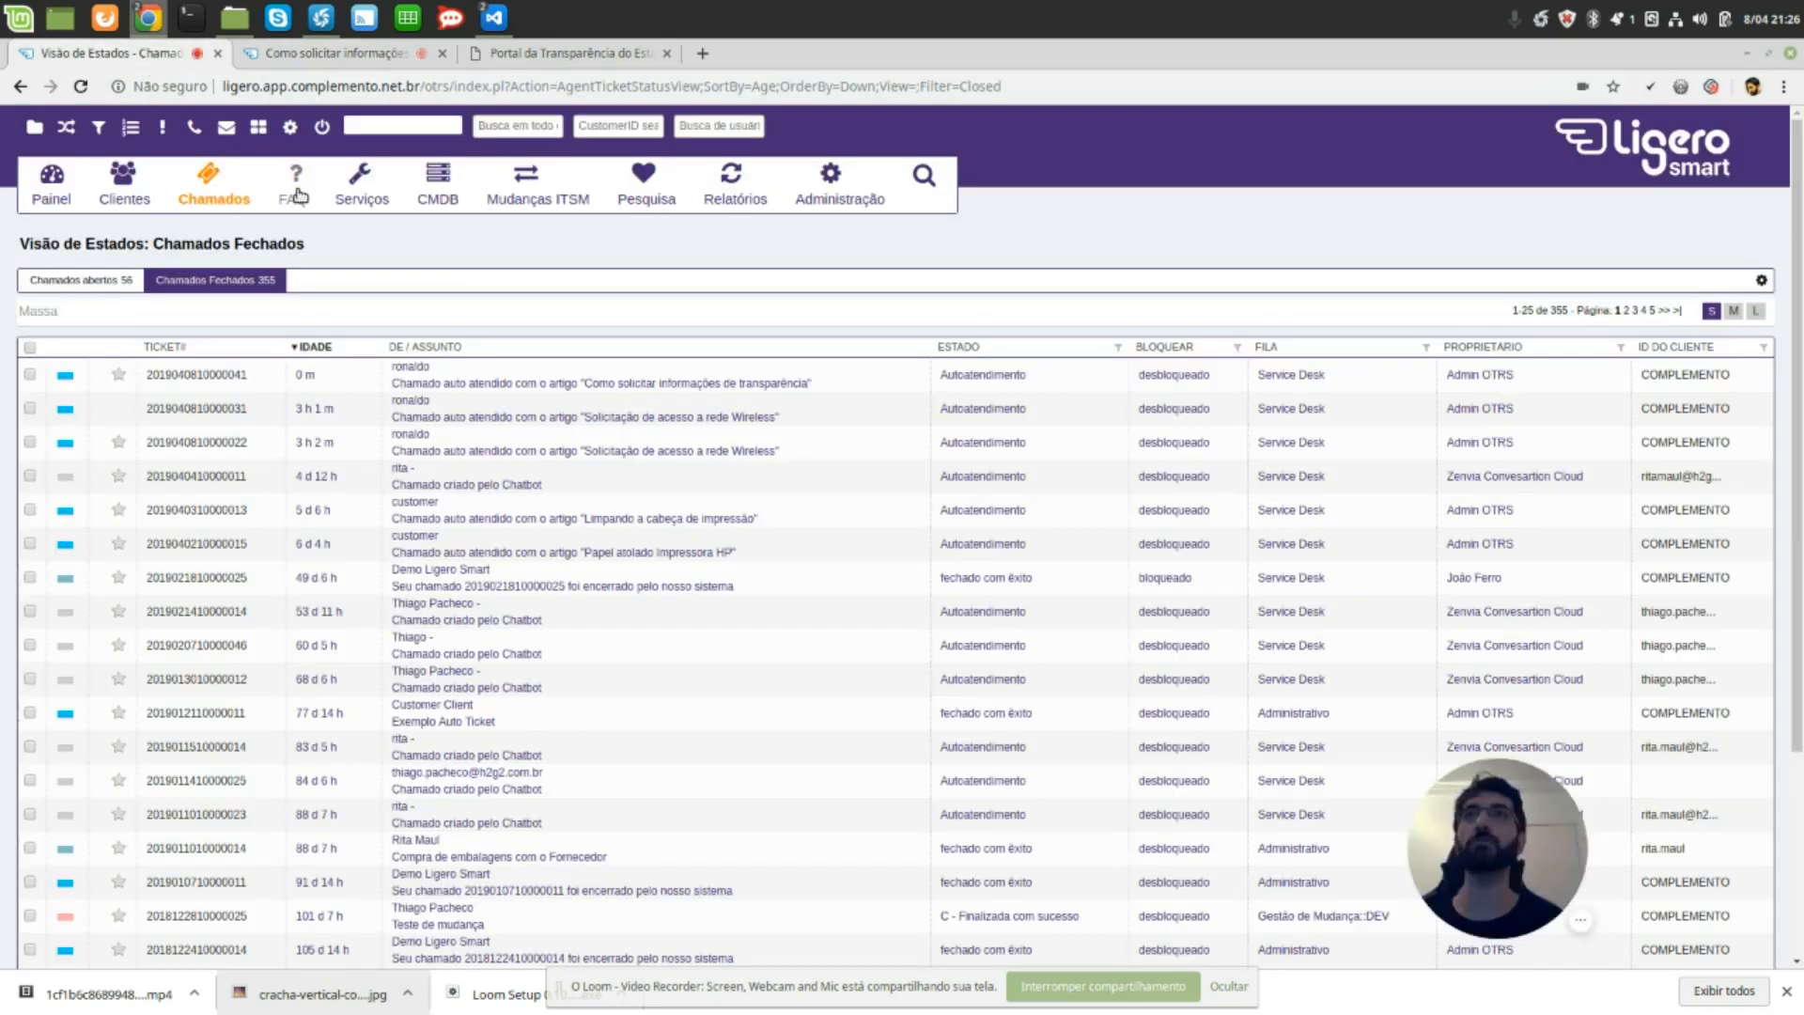
{"action": "mouse_move", "coordinate": [303, 209]}
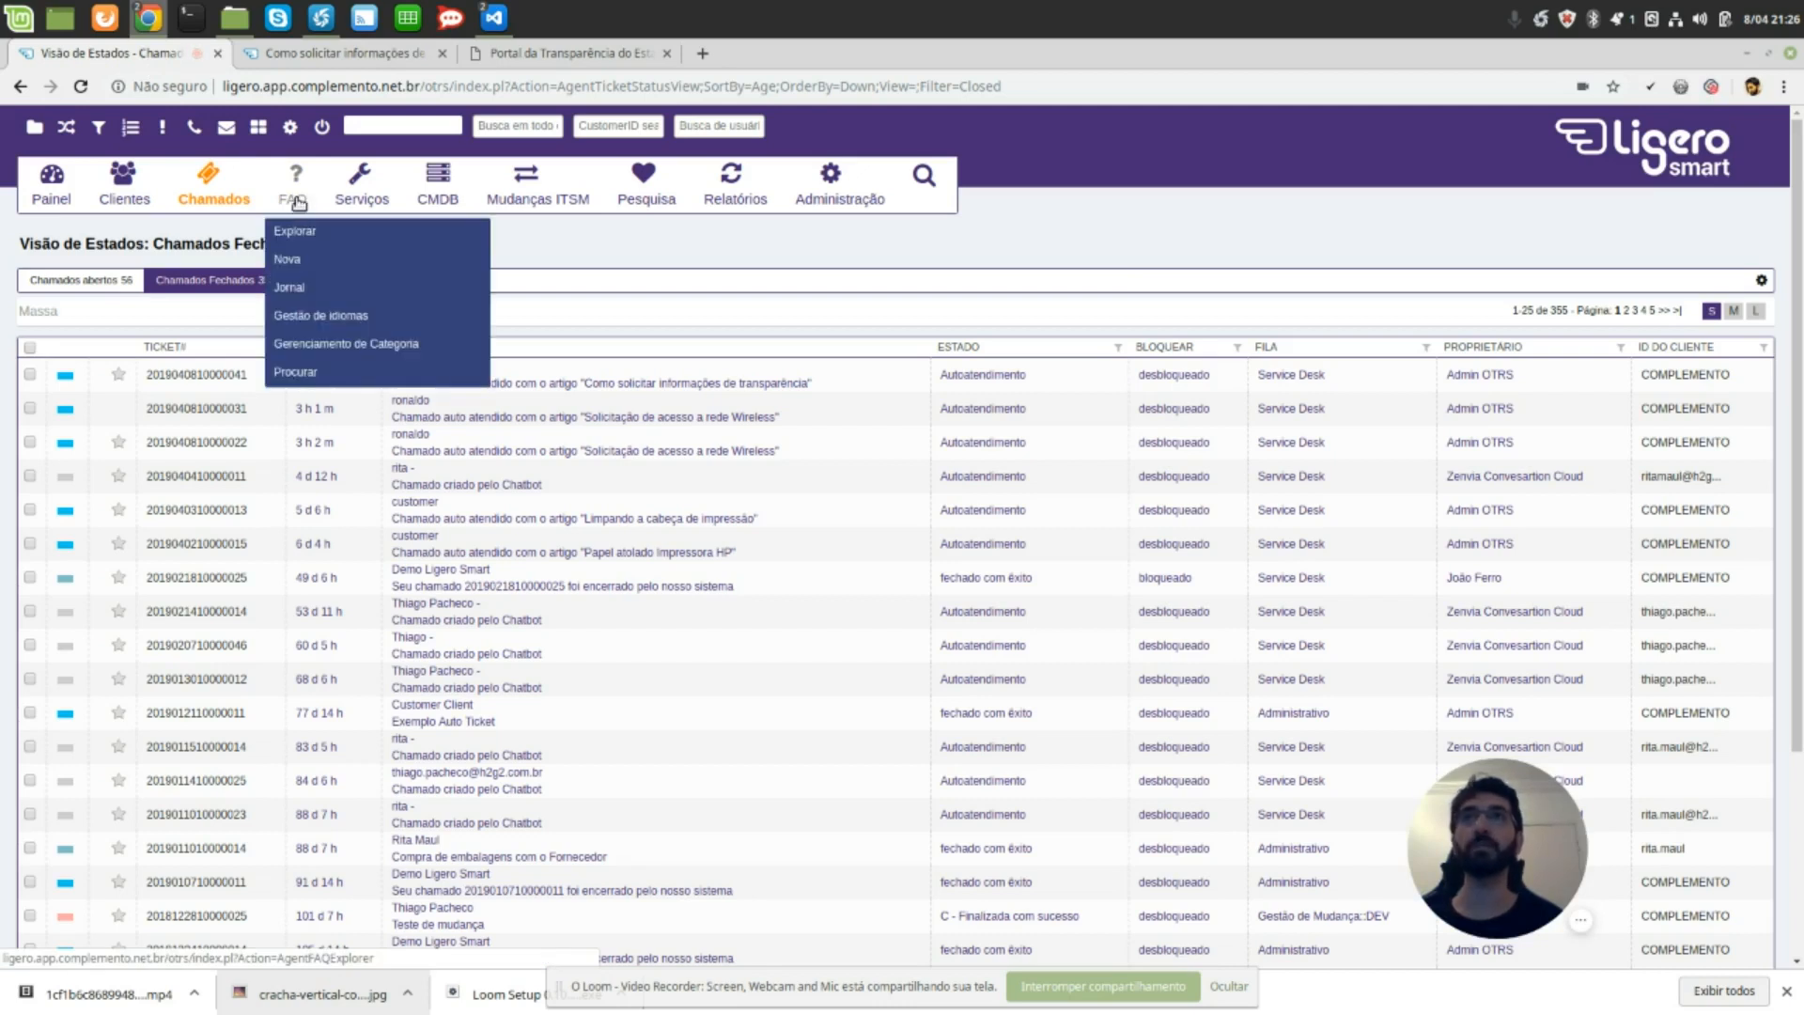
{"action": "left_click", "coordinate": [306, 246]}
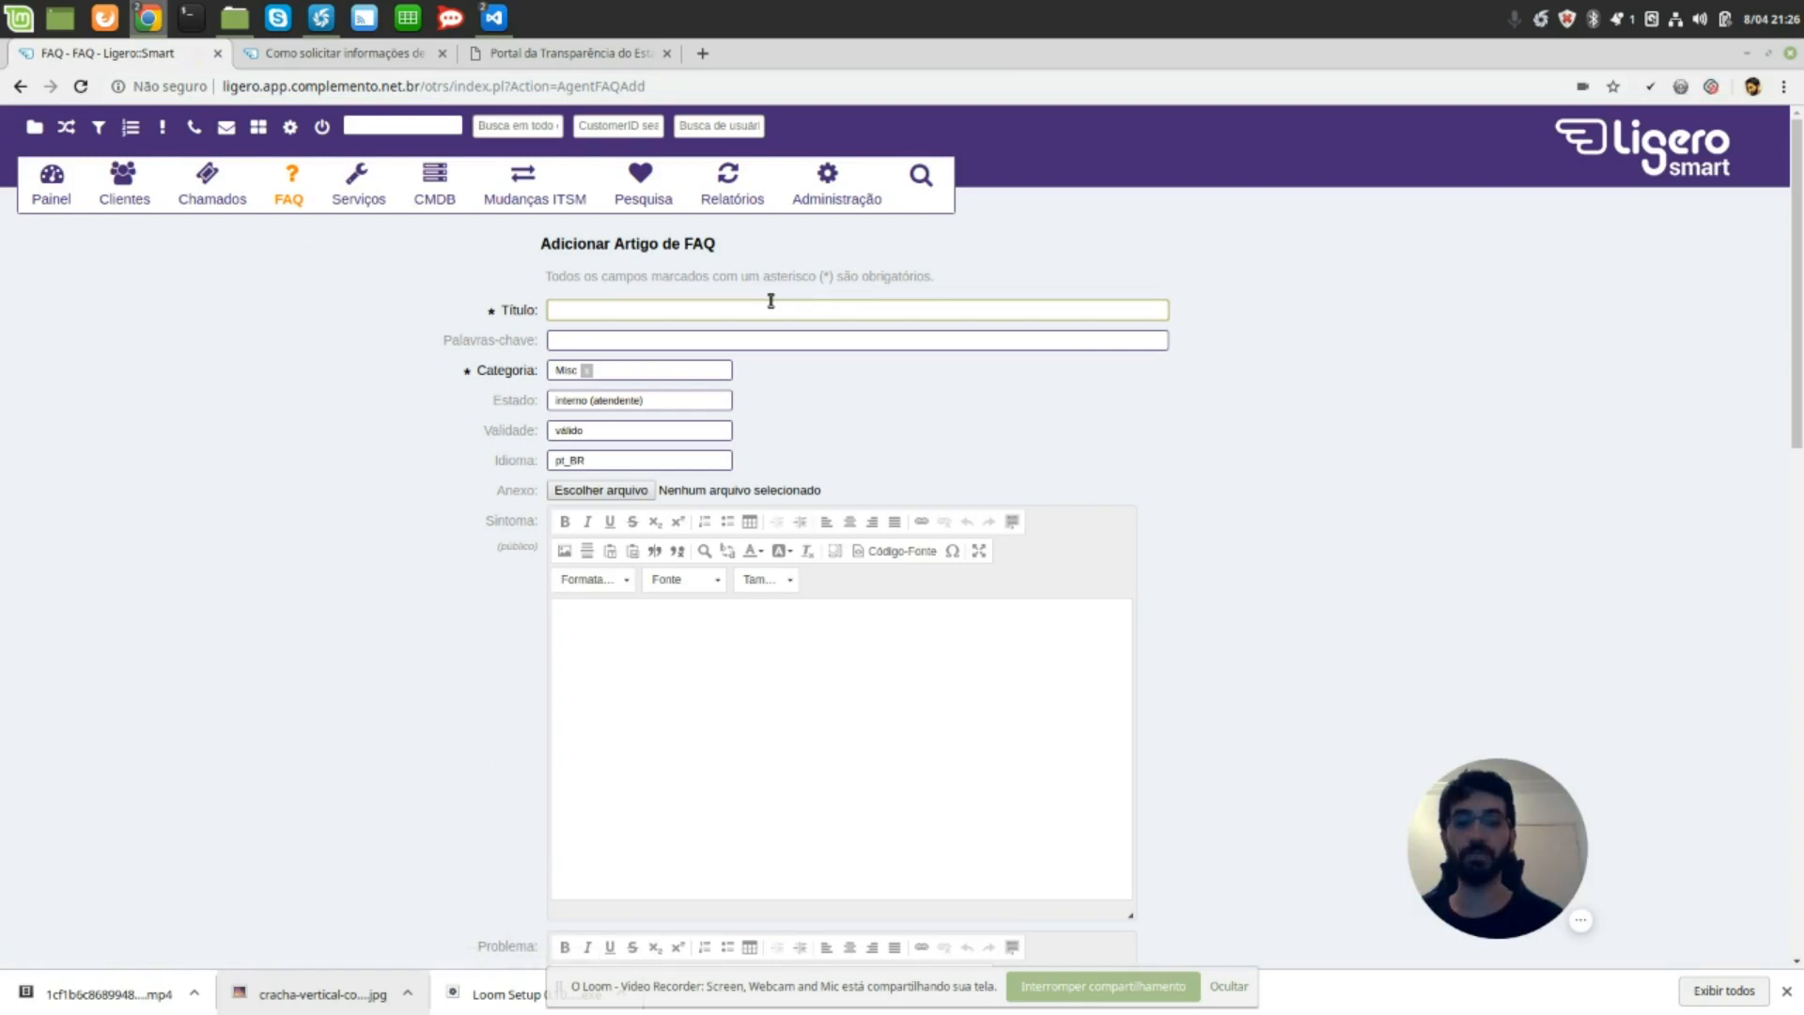
{"action": "type", "text": "Política de Trans"}
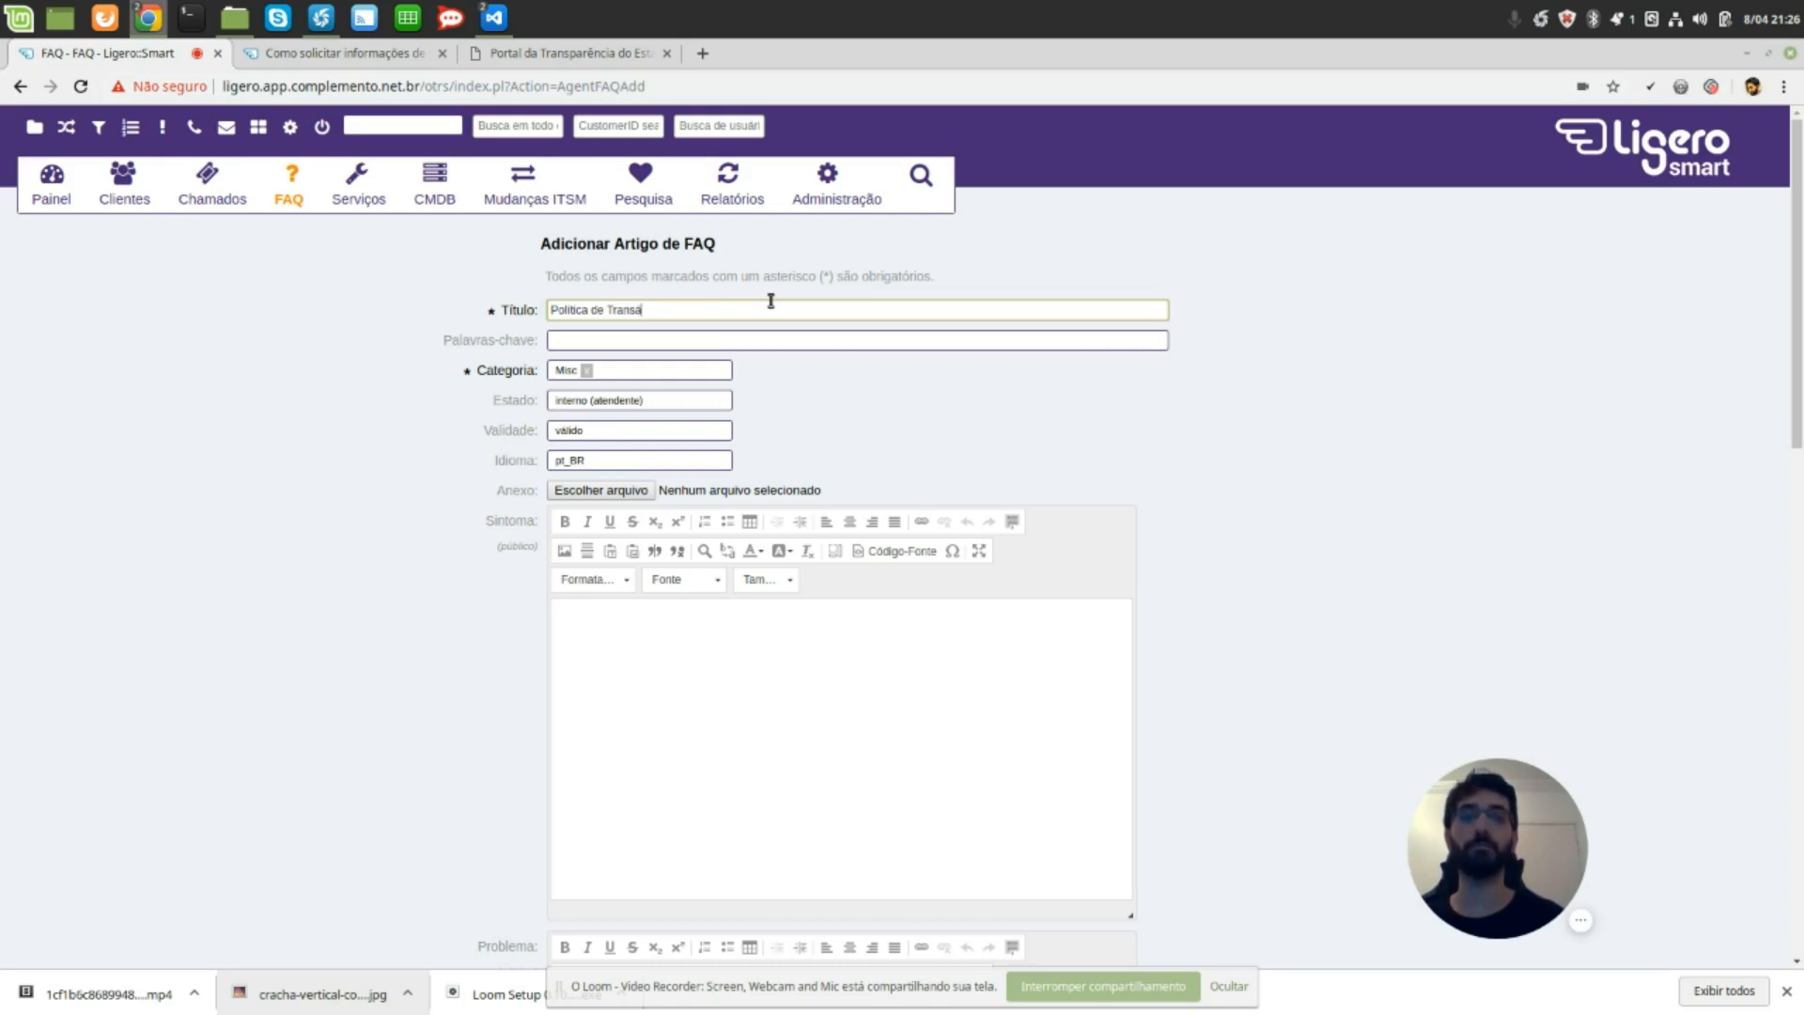
{"action": "type", "text": "arênci"}
{"action": "key", "text": "Tab"}
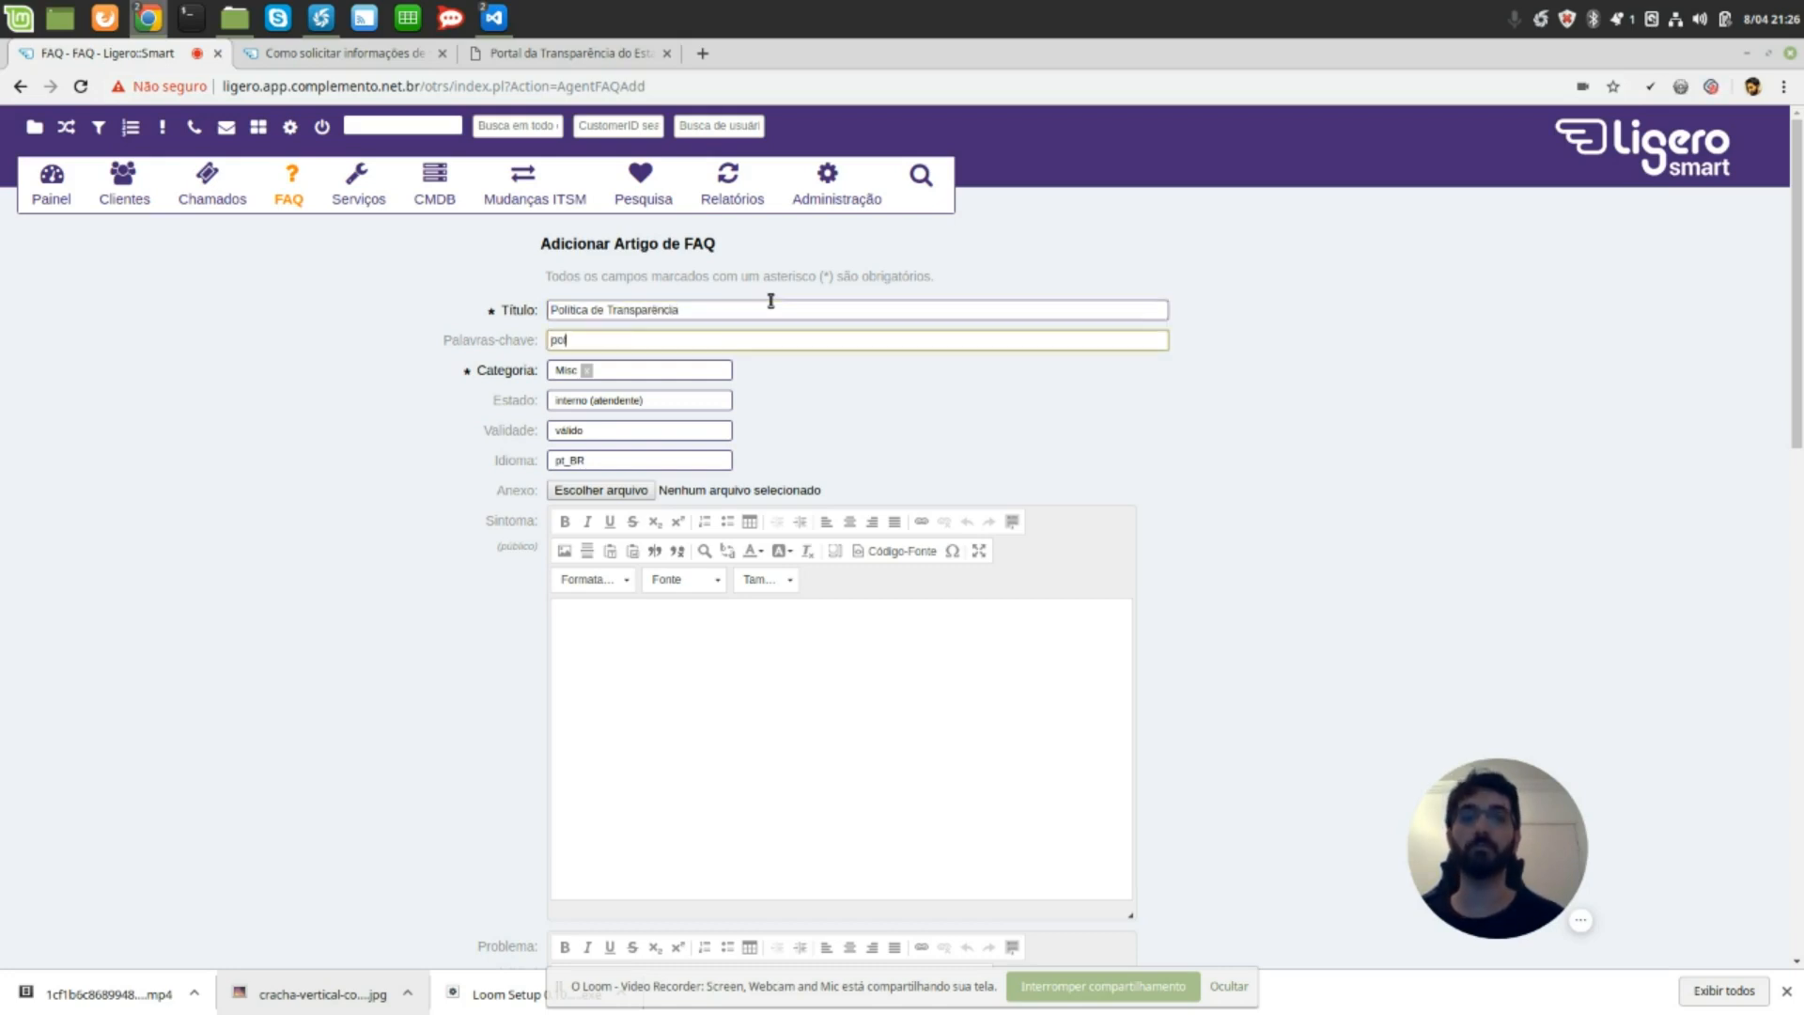
{"action": "key", "text": "Tab"}
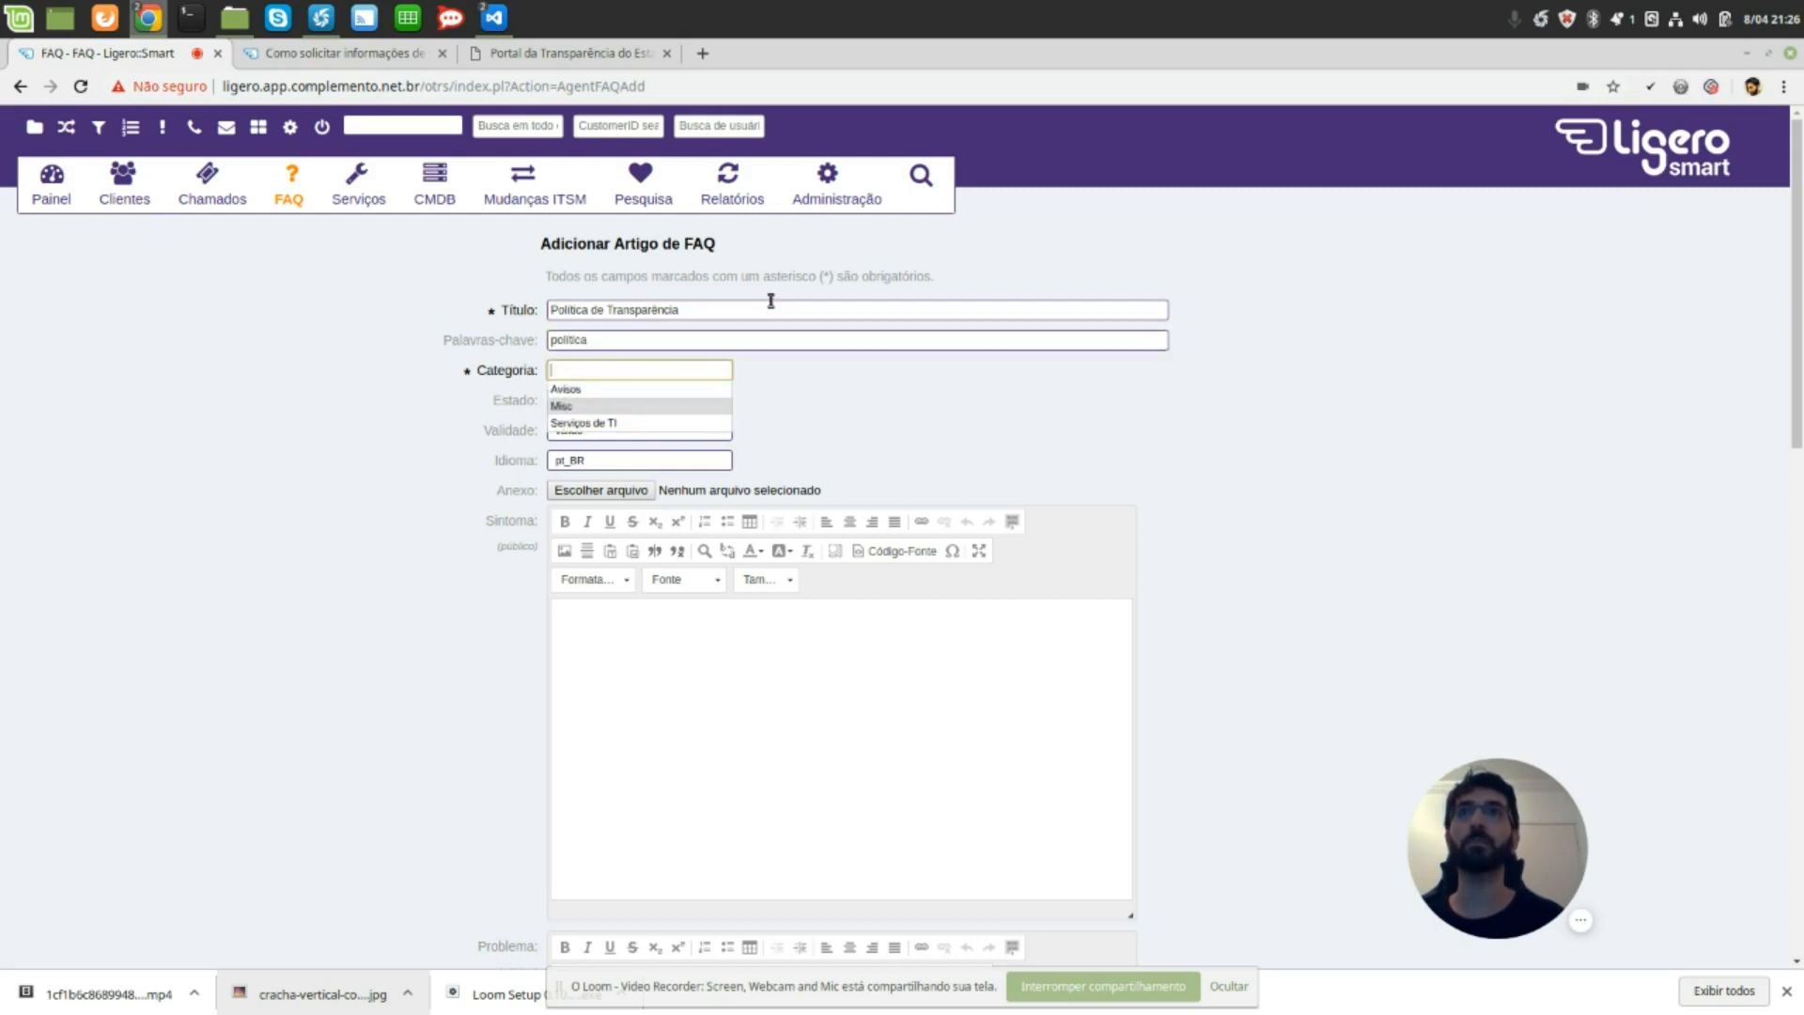
{"action": "key", "text": "Return"}
{"action": "key", "text": "Tab"}
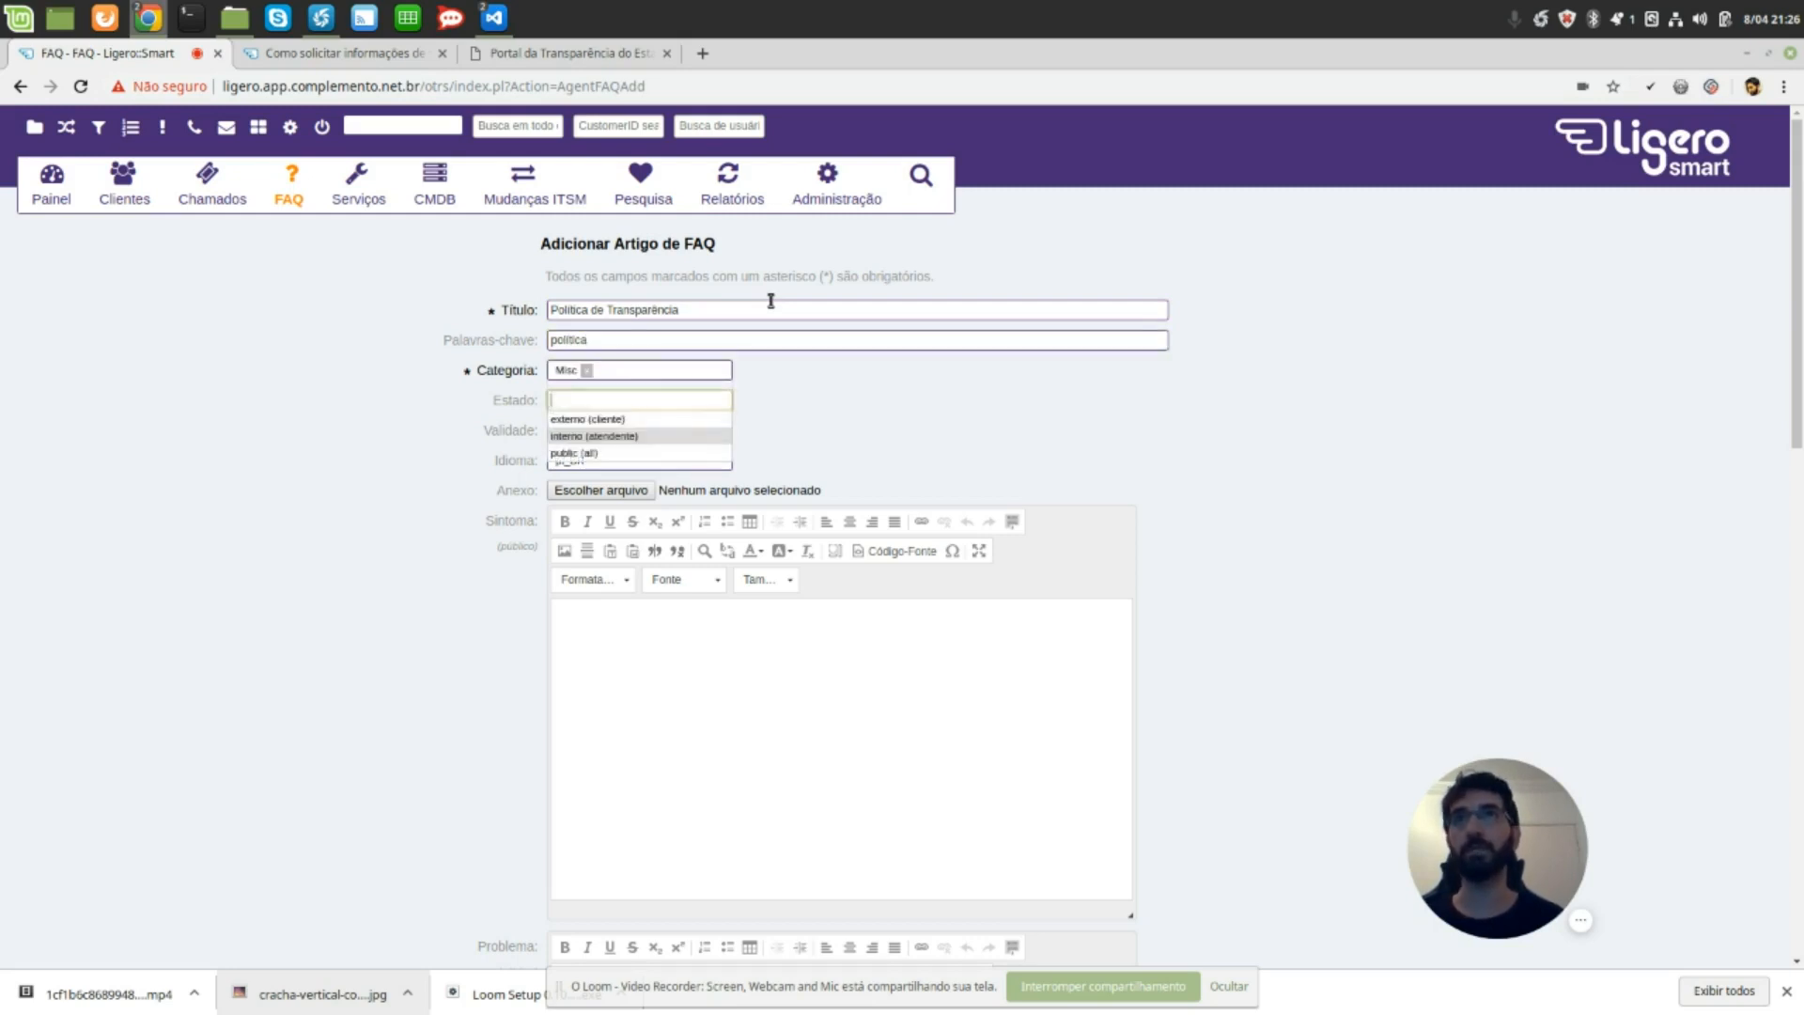
{"action": "left_click", "coordinate": [670, 420]}
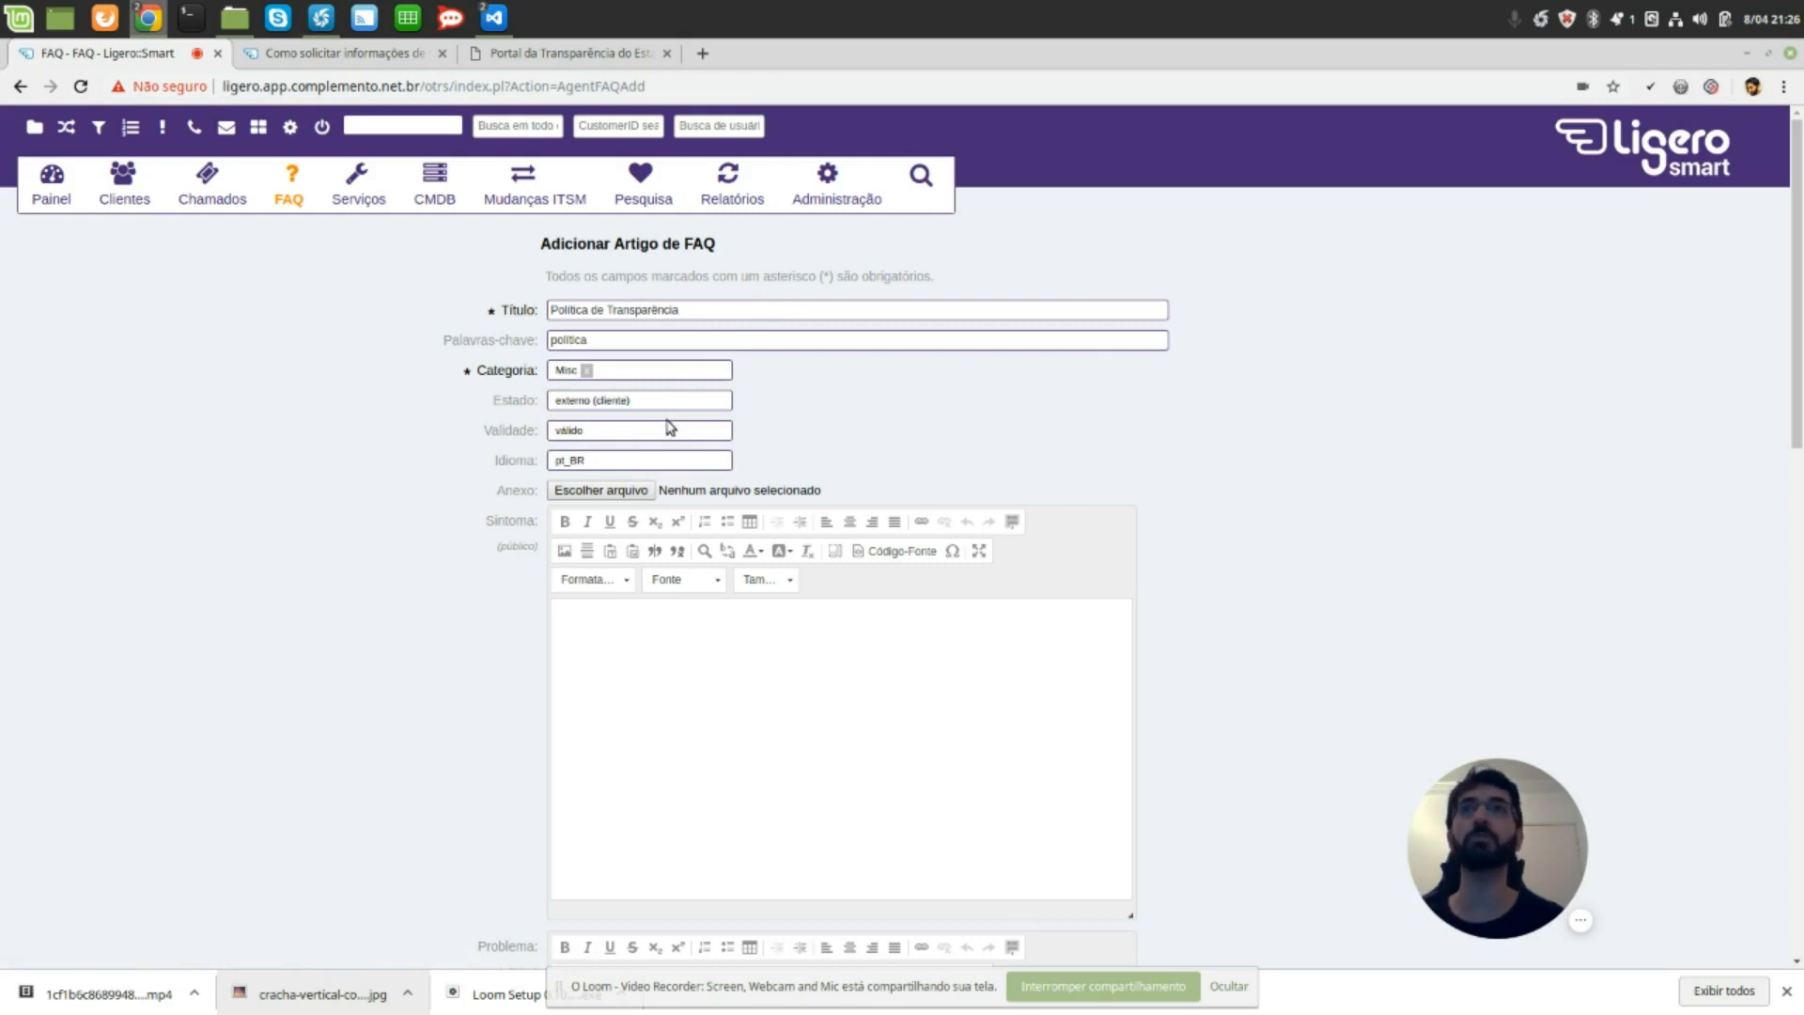
Write "Política de Transparência" in the Solução field.
{"action": "scroll", "coordinate": [668, 667], "scroll_direction": "down", "scroll_amount": 3}
{"action": "scroll", "coordinate": [670, 674], "scroll_direction": "down", "scroll_amount": 9}
{"action": "left_click", "coordinate": [688, 367]}
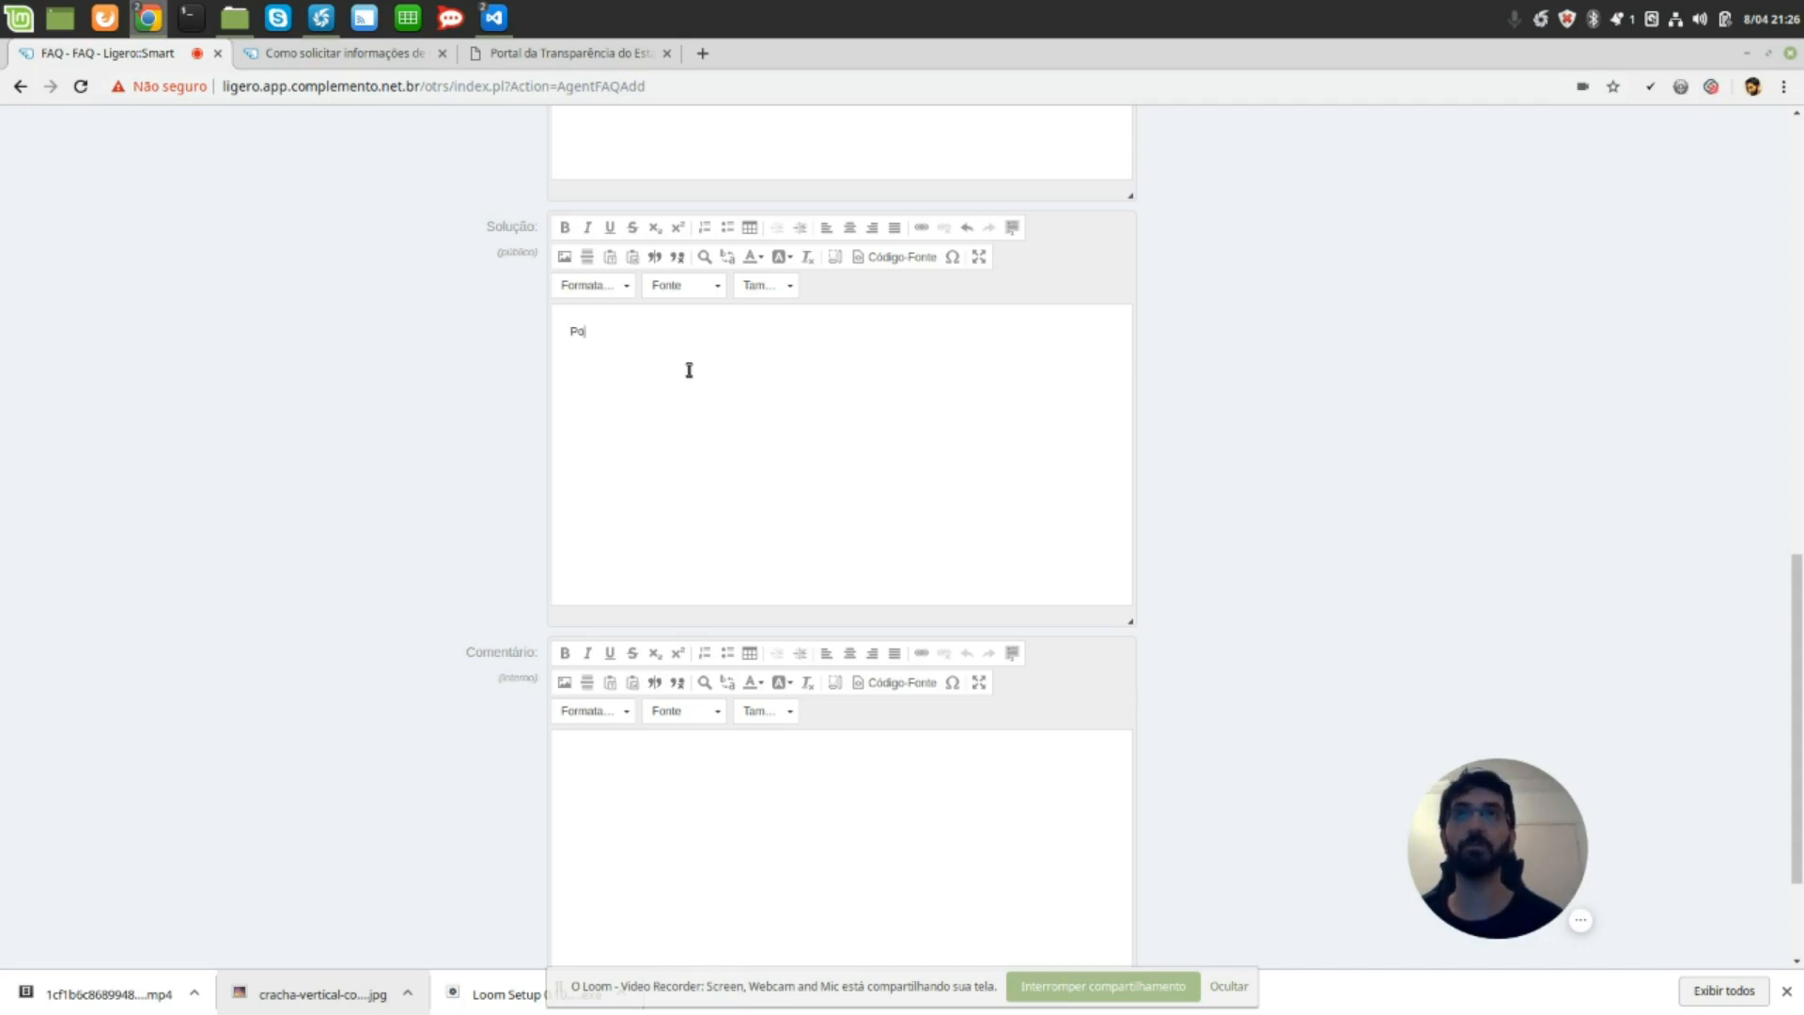
{"action": "type", "text": "tica de"}
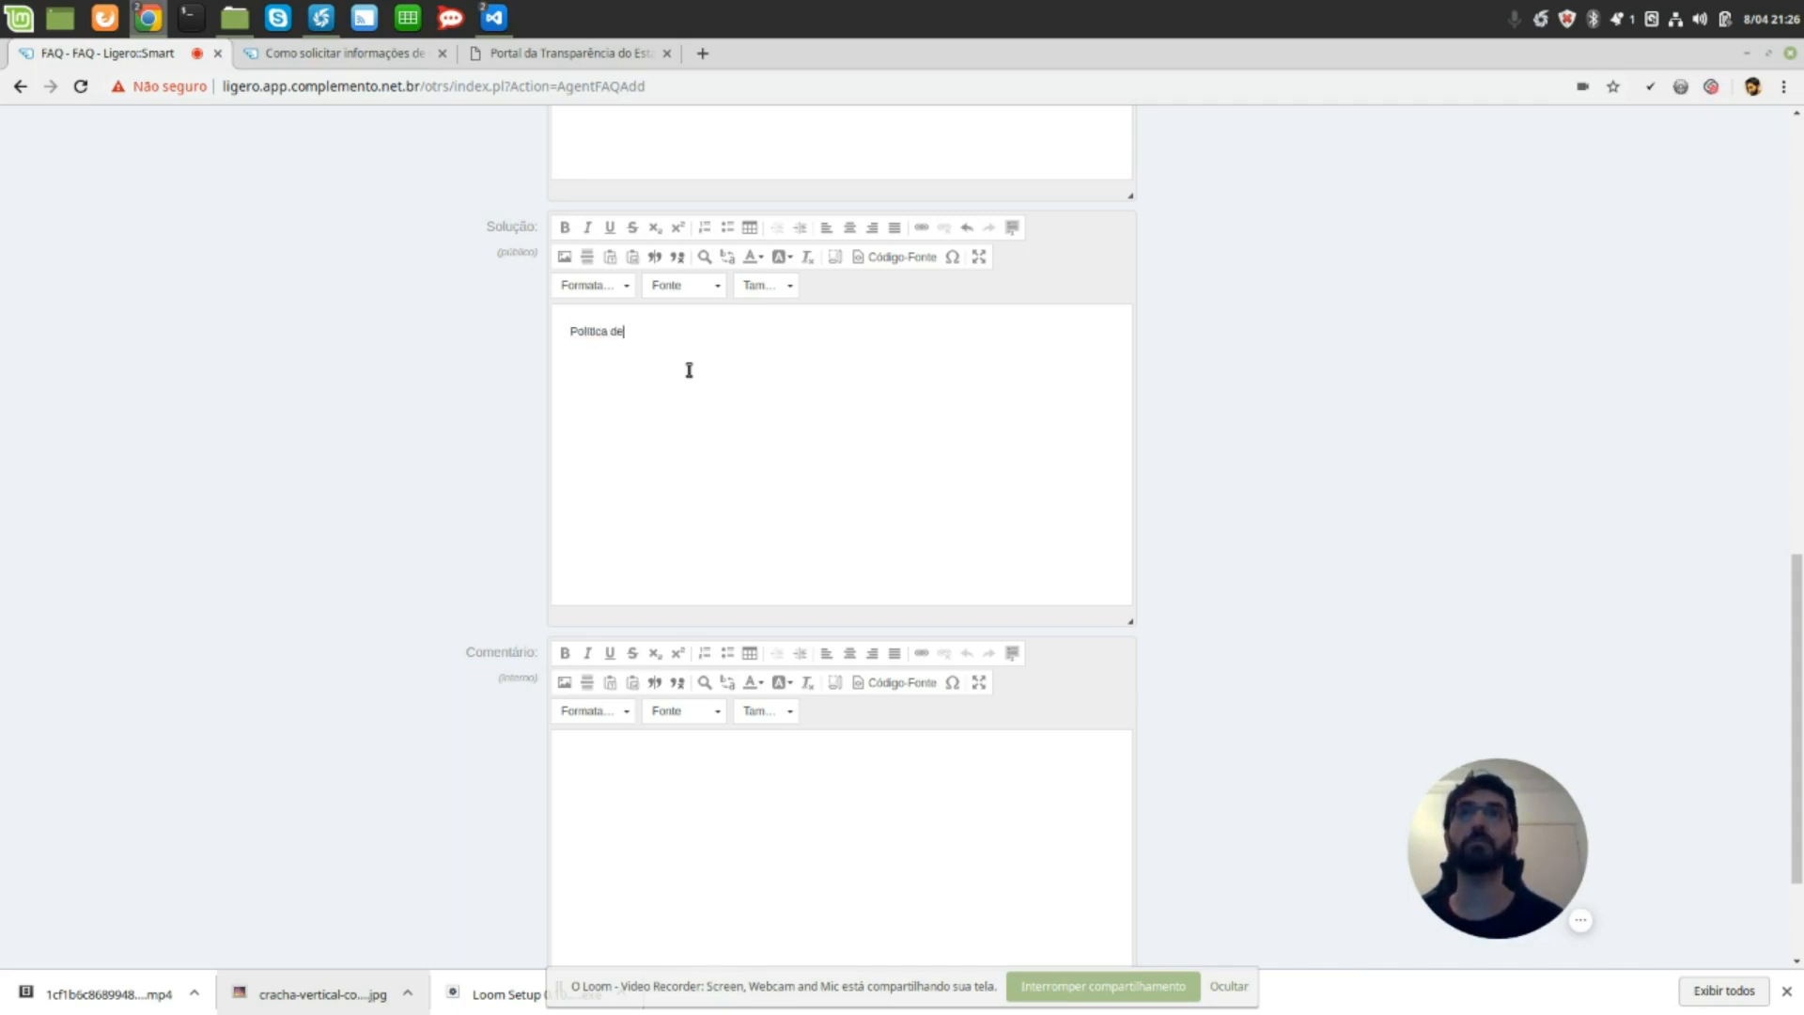
{"action": "type", "text": " Transparência"}
Format the entire Solução text in Arial at 16px.
{"action": "key", "text": "ctrl+a"}
{"action": "left_click", "coordinate": [683, 292]}
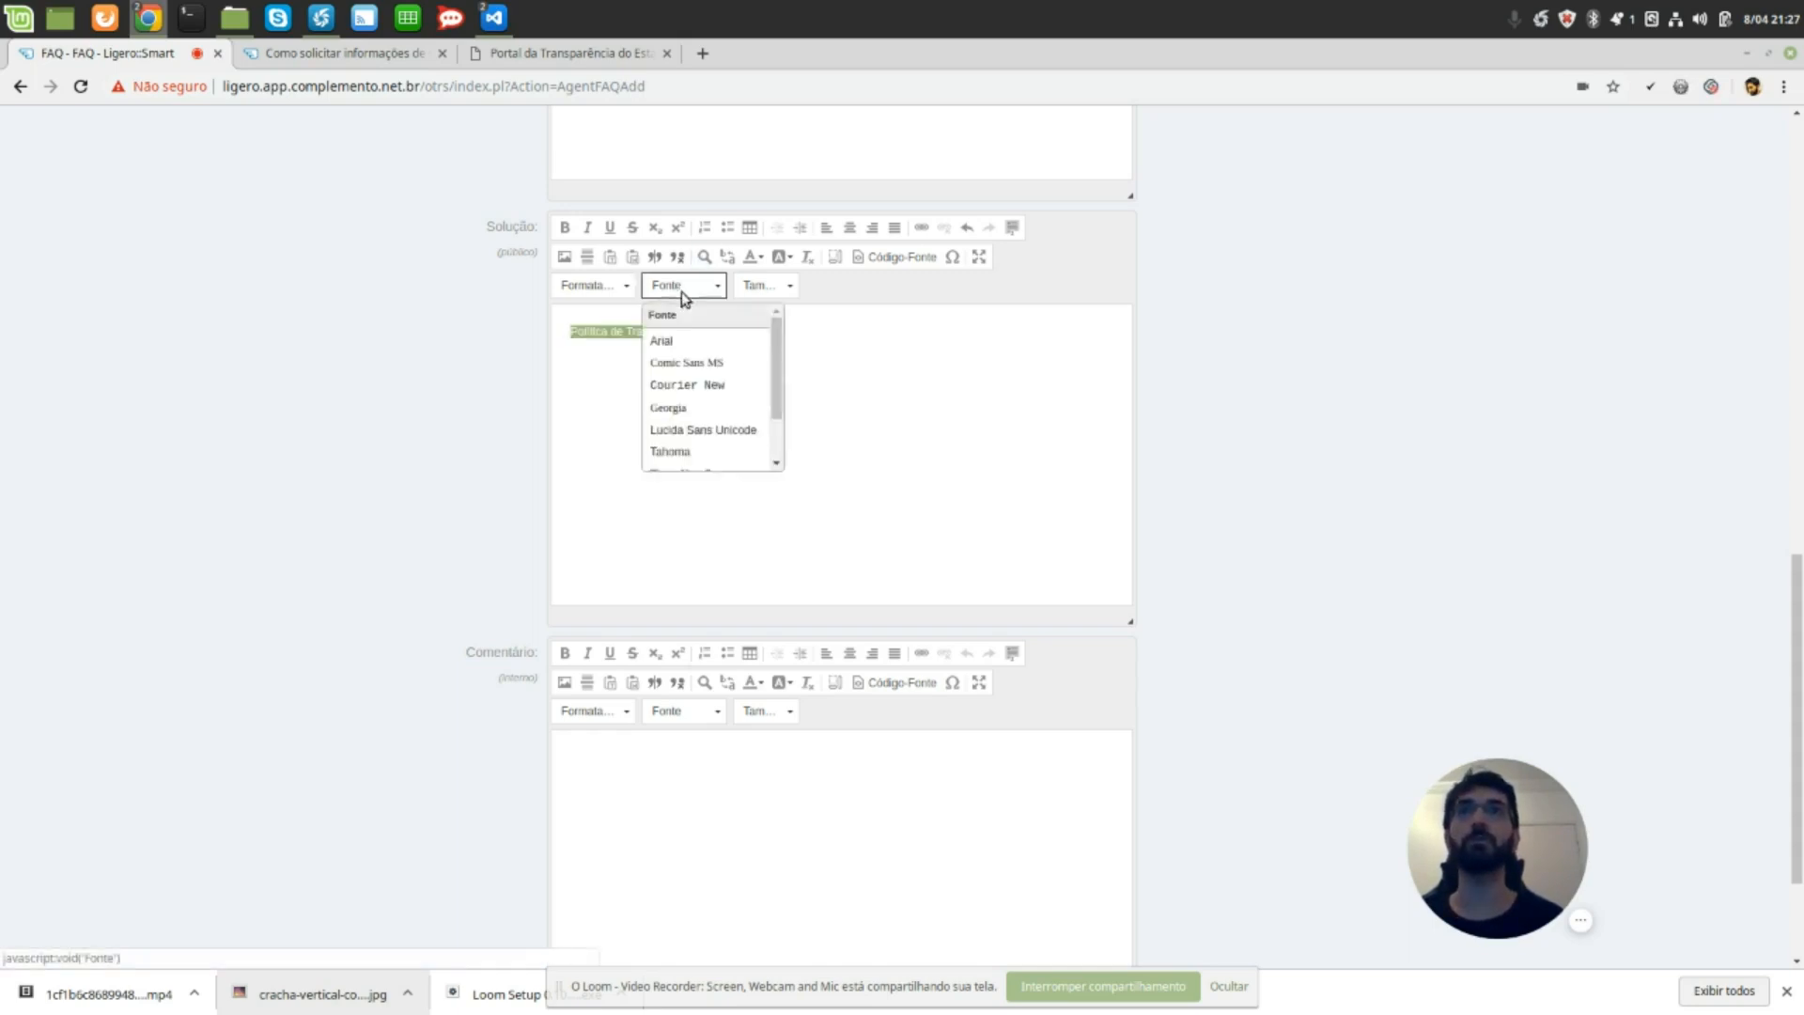
{"action": "left_click", "coordinate": [663, 341]}
{"action": "left_click", "coordinate": [759, 290]}
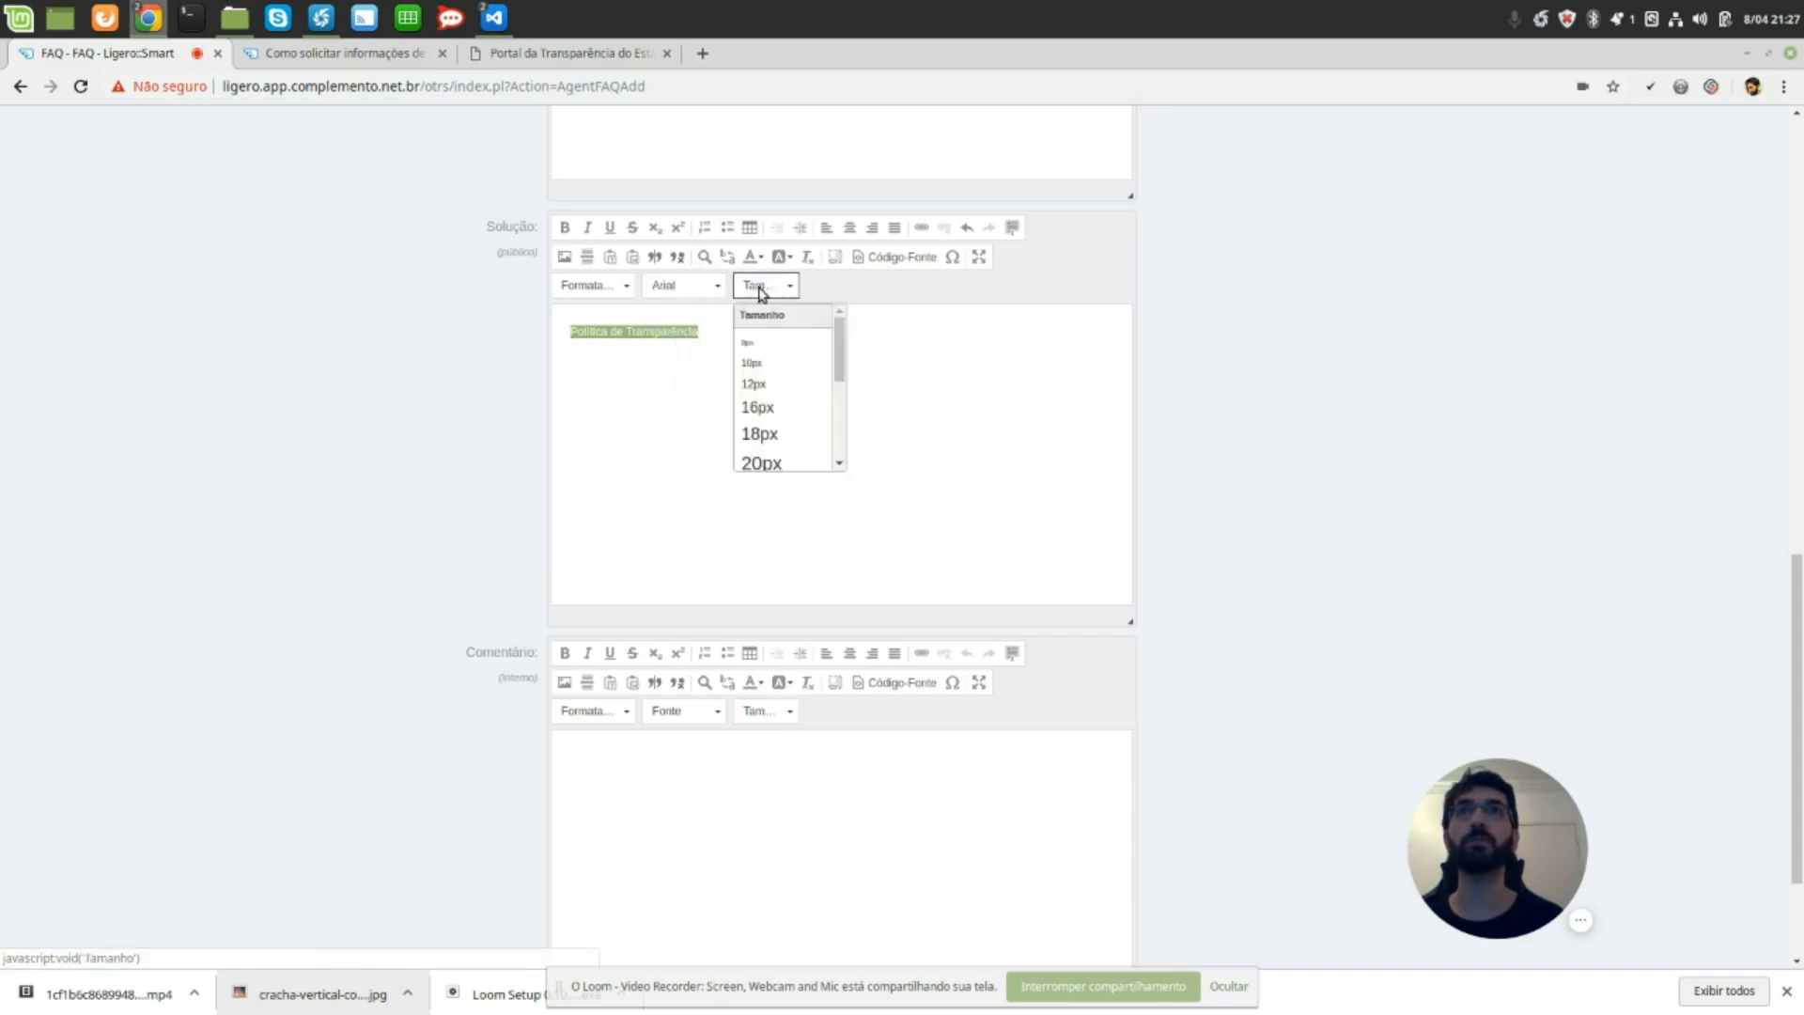
{"action": "left_click", "coordinate": [777, 408]}
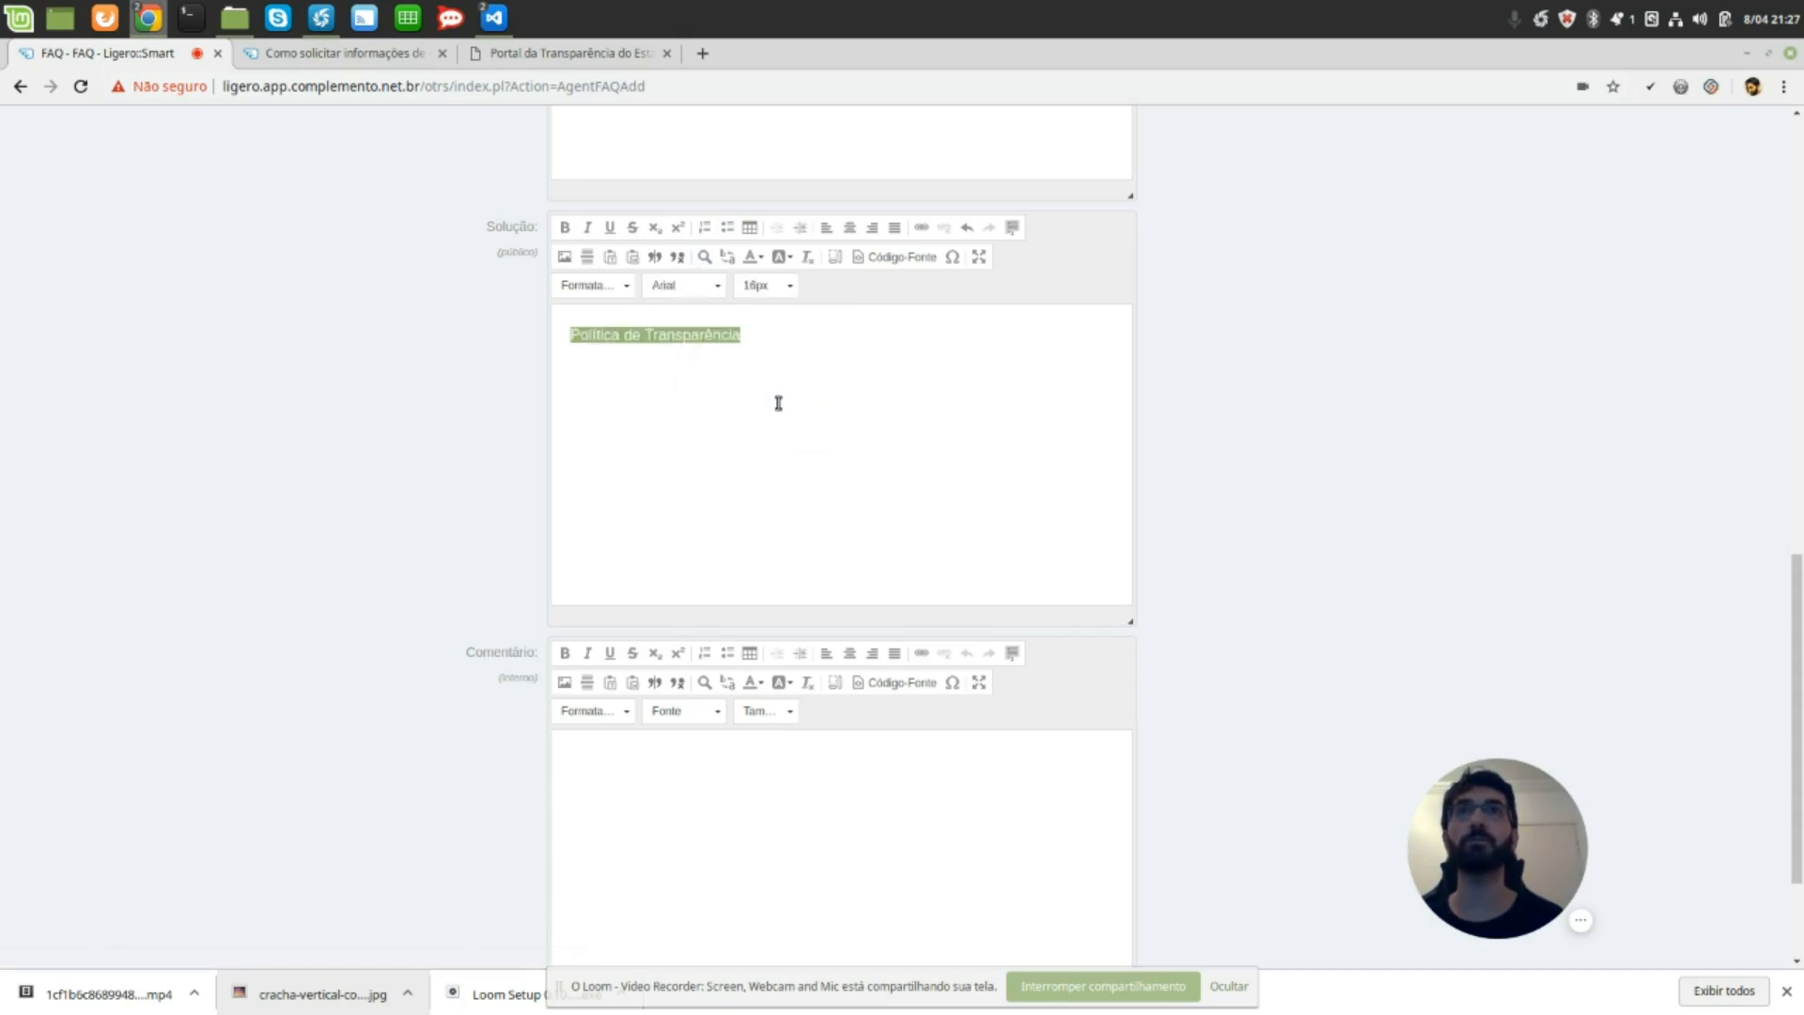
Maximize the Solução editor, centre the "Política de Transparência" line and format it as Título 1.
{"action": "left_click", "coordinate": [979, 258]}
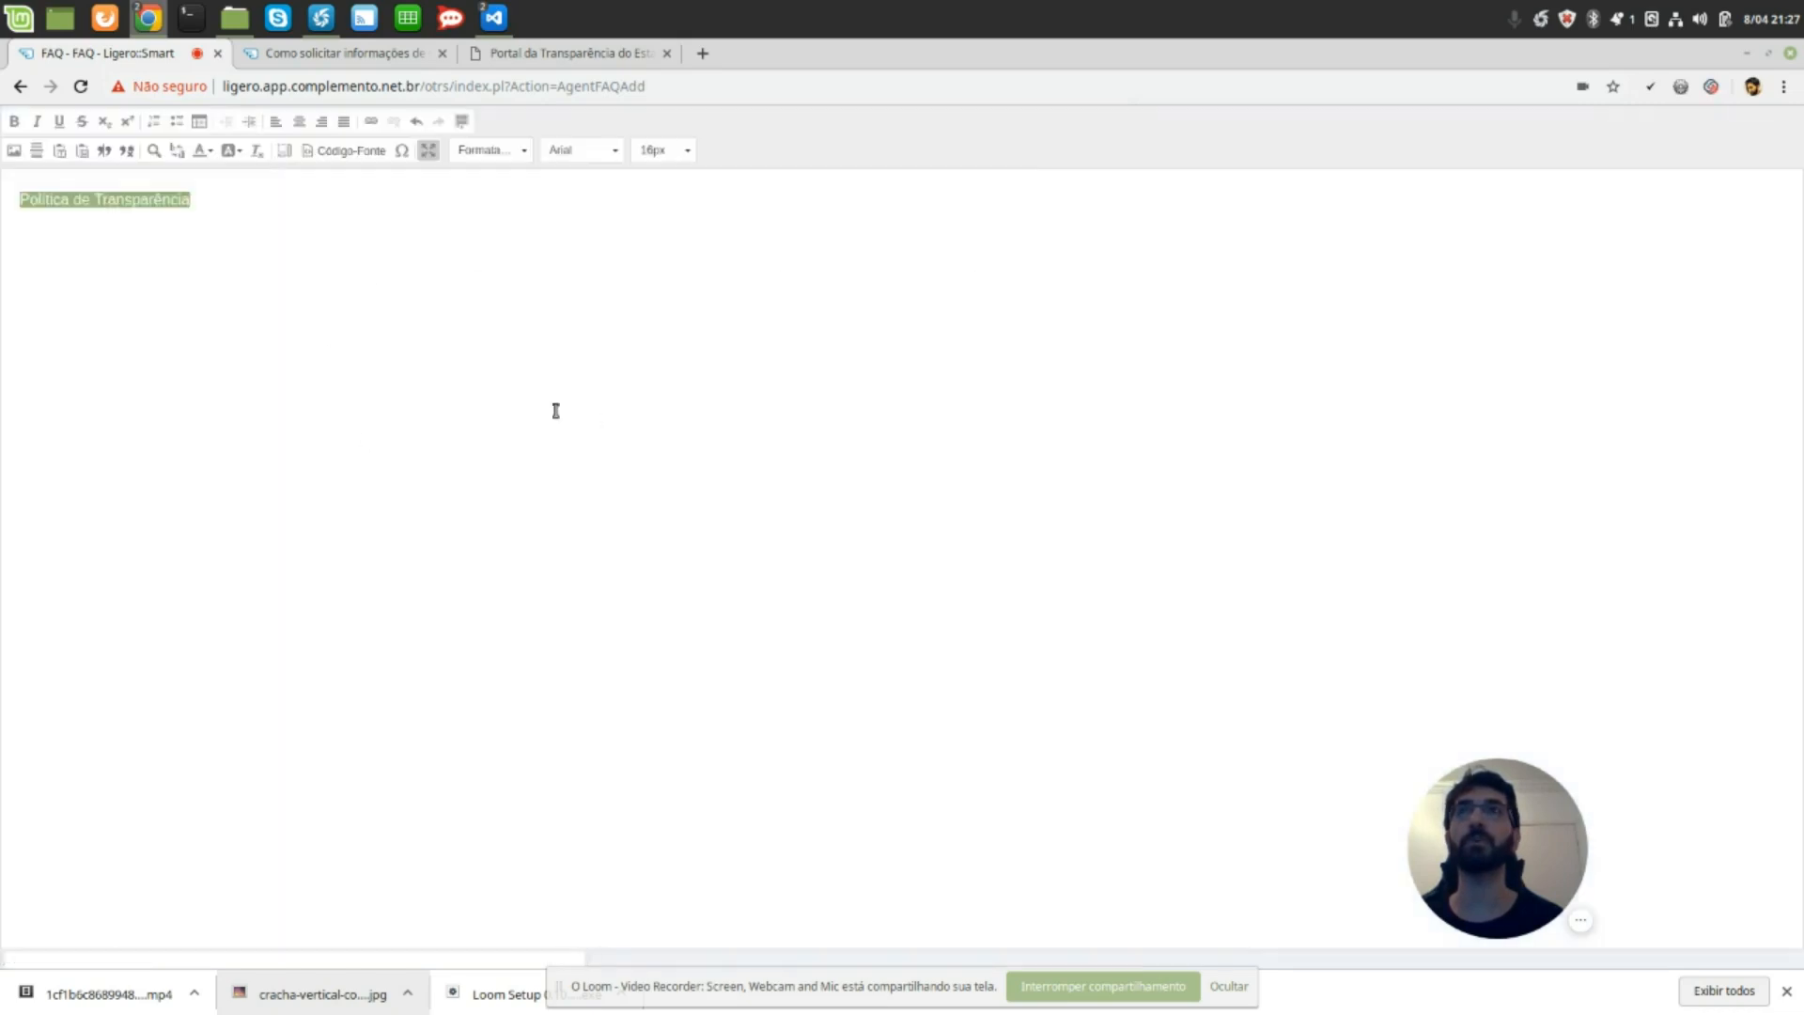
{"action": "left_click", "coordinate": [211, 203]}
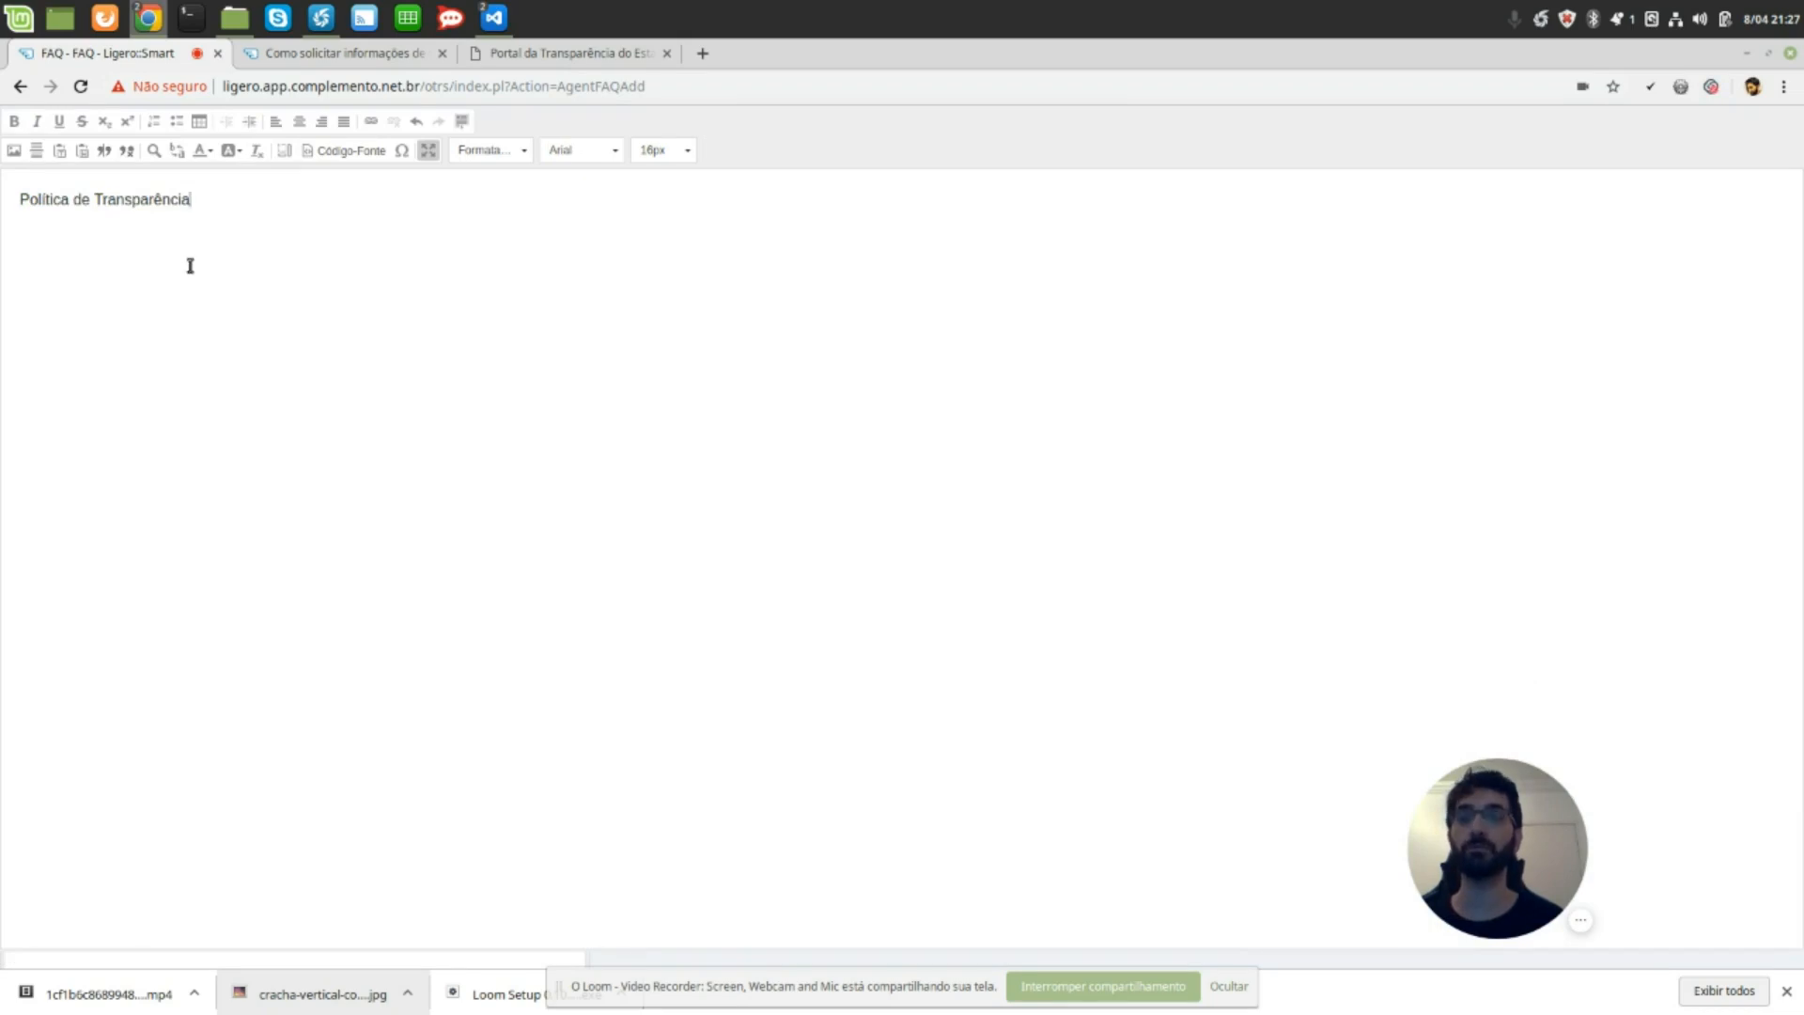
{"action": "key", "text": "ctrl+a"}
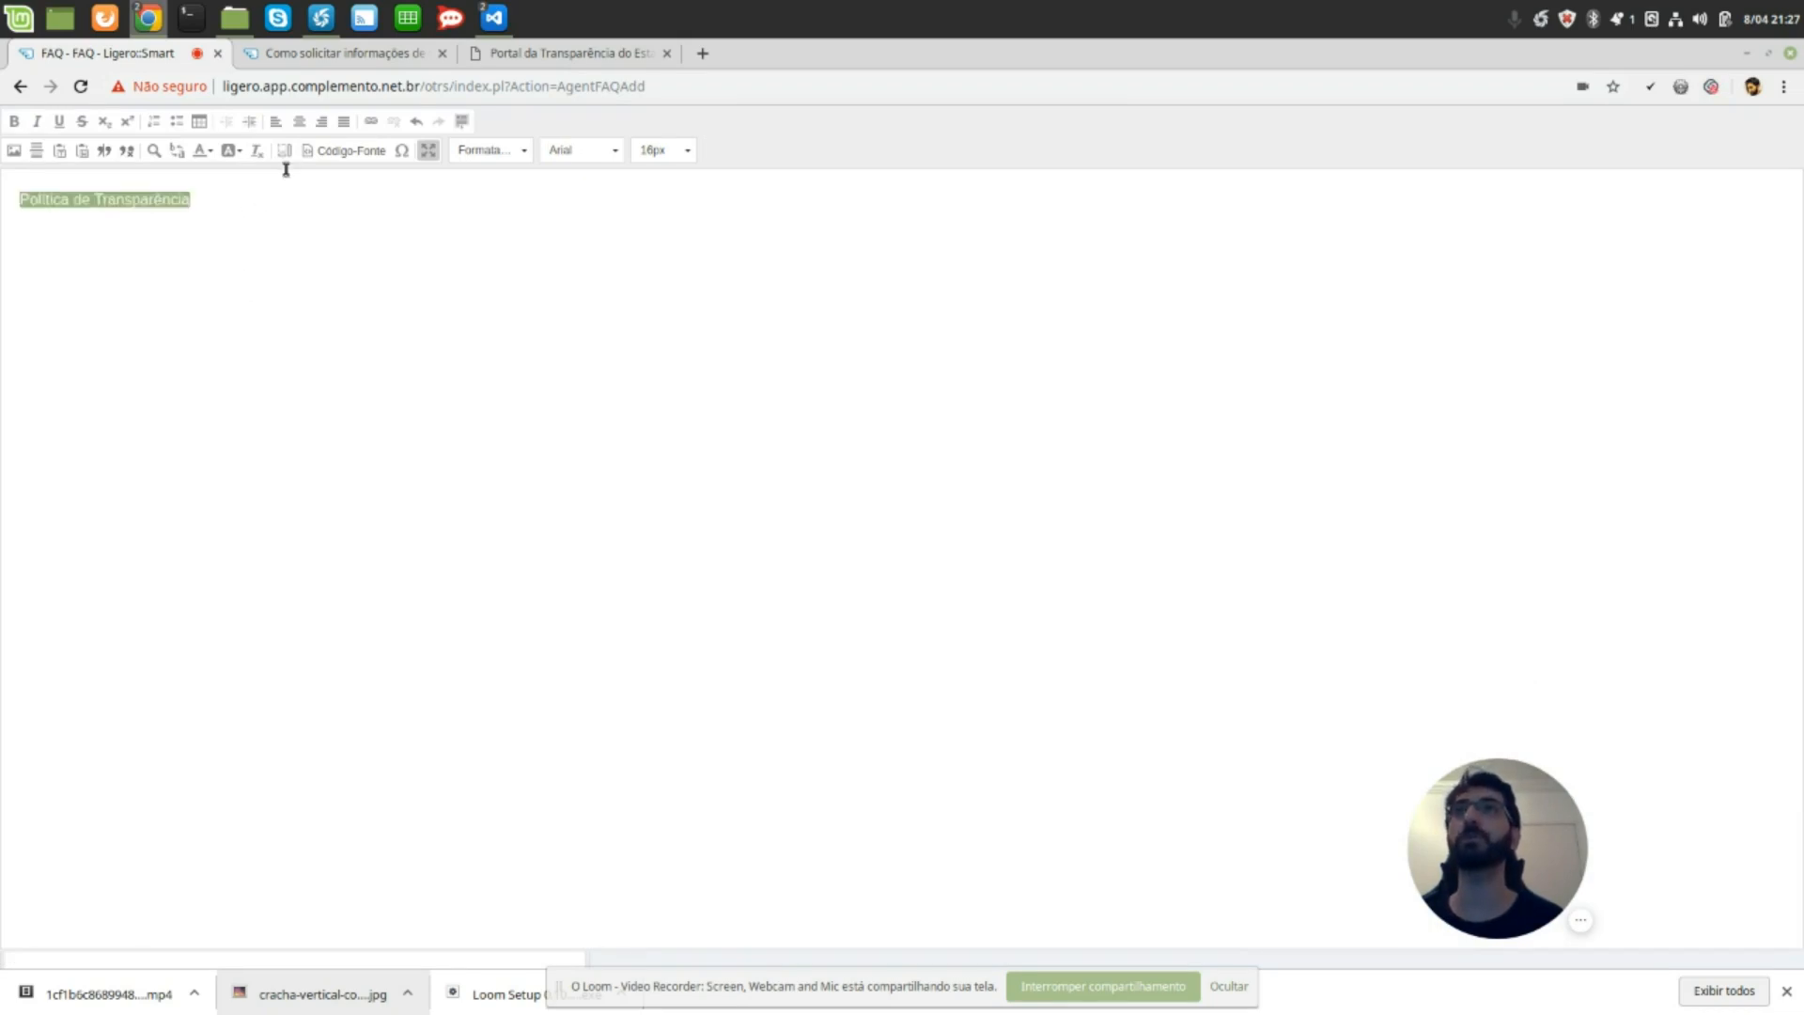
{"action": "left_click", "coordinate": [298, 121]}
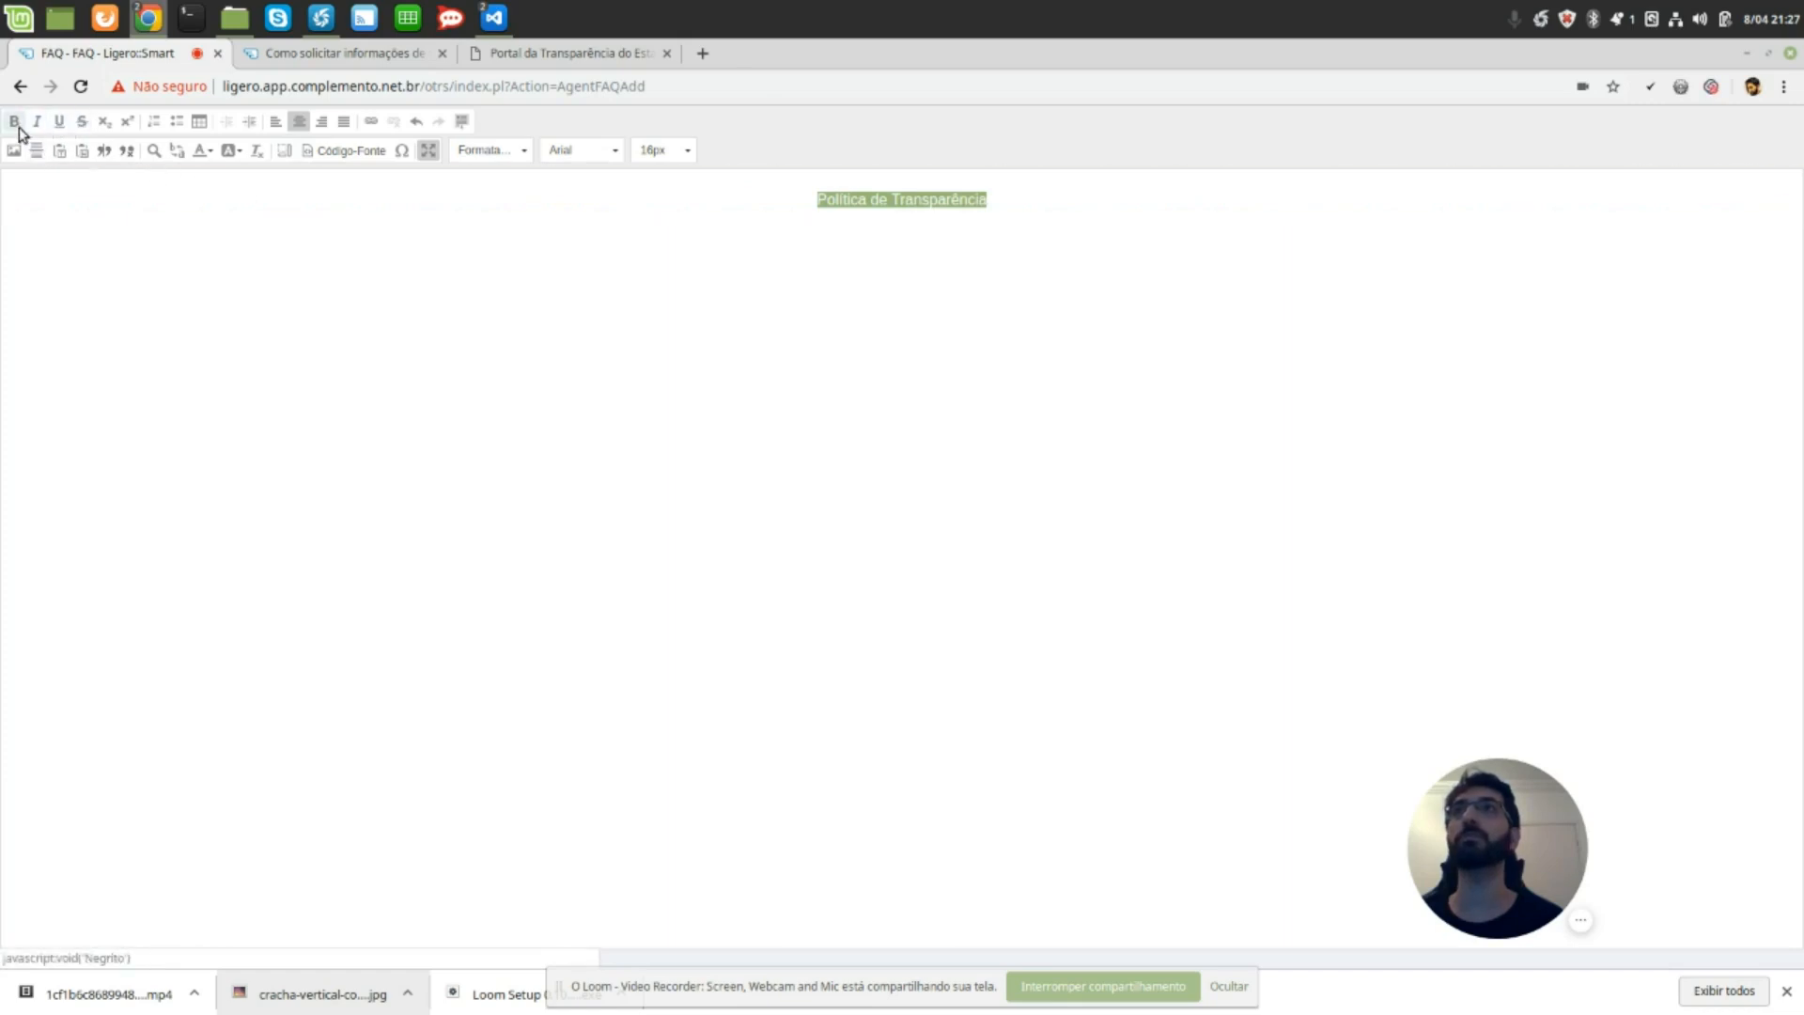
{"action": "left_click", "coordinate": [474, 151]}
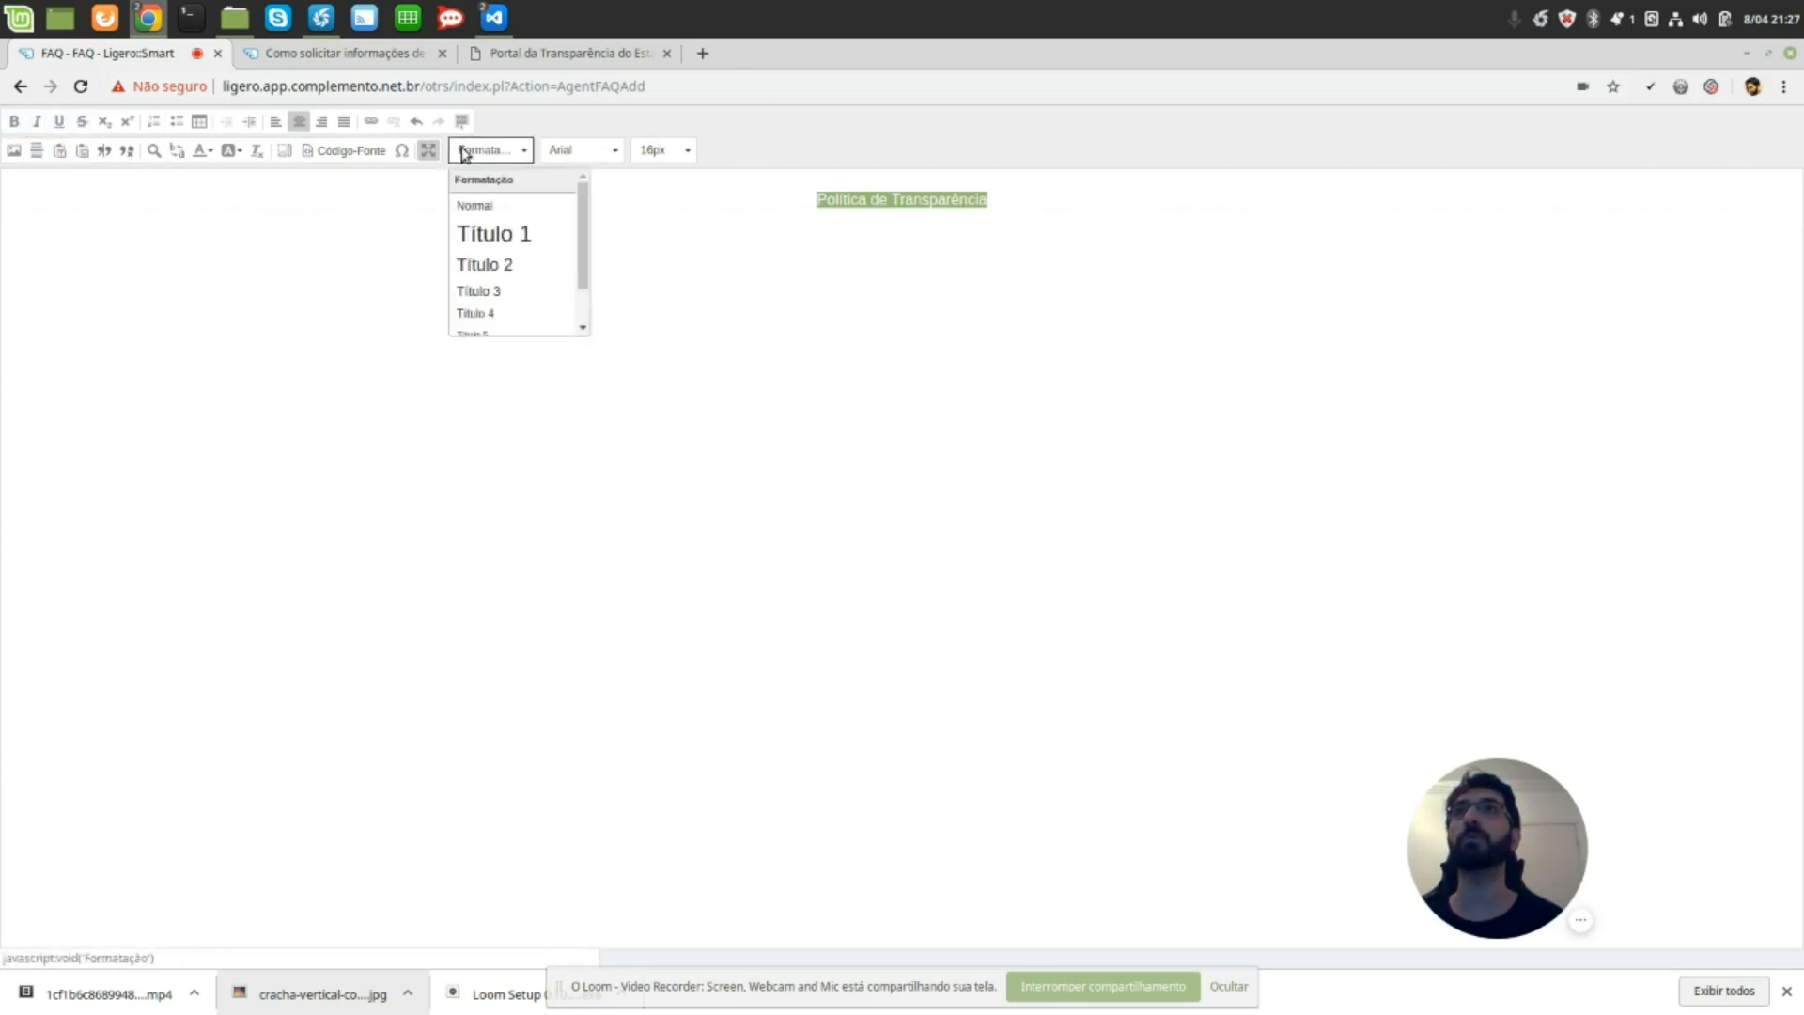
{"action": "left_click", "coordinate": [492, 235]}
Add an "Aspectos Gerais" section with bullets "Definição 1", "Definição 2", "etc" and "et" below the title, and create the article.
{"action": "left_click", "coordinate": [1056, 218]}
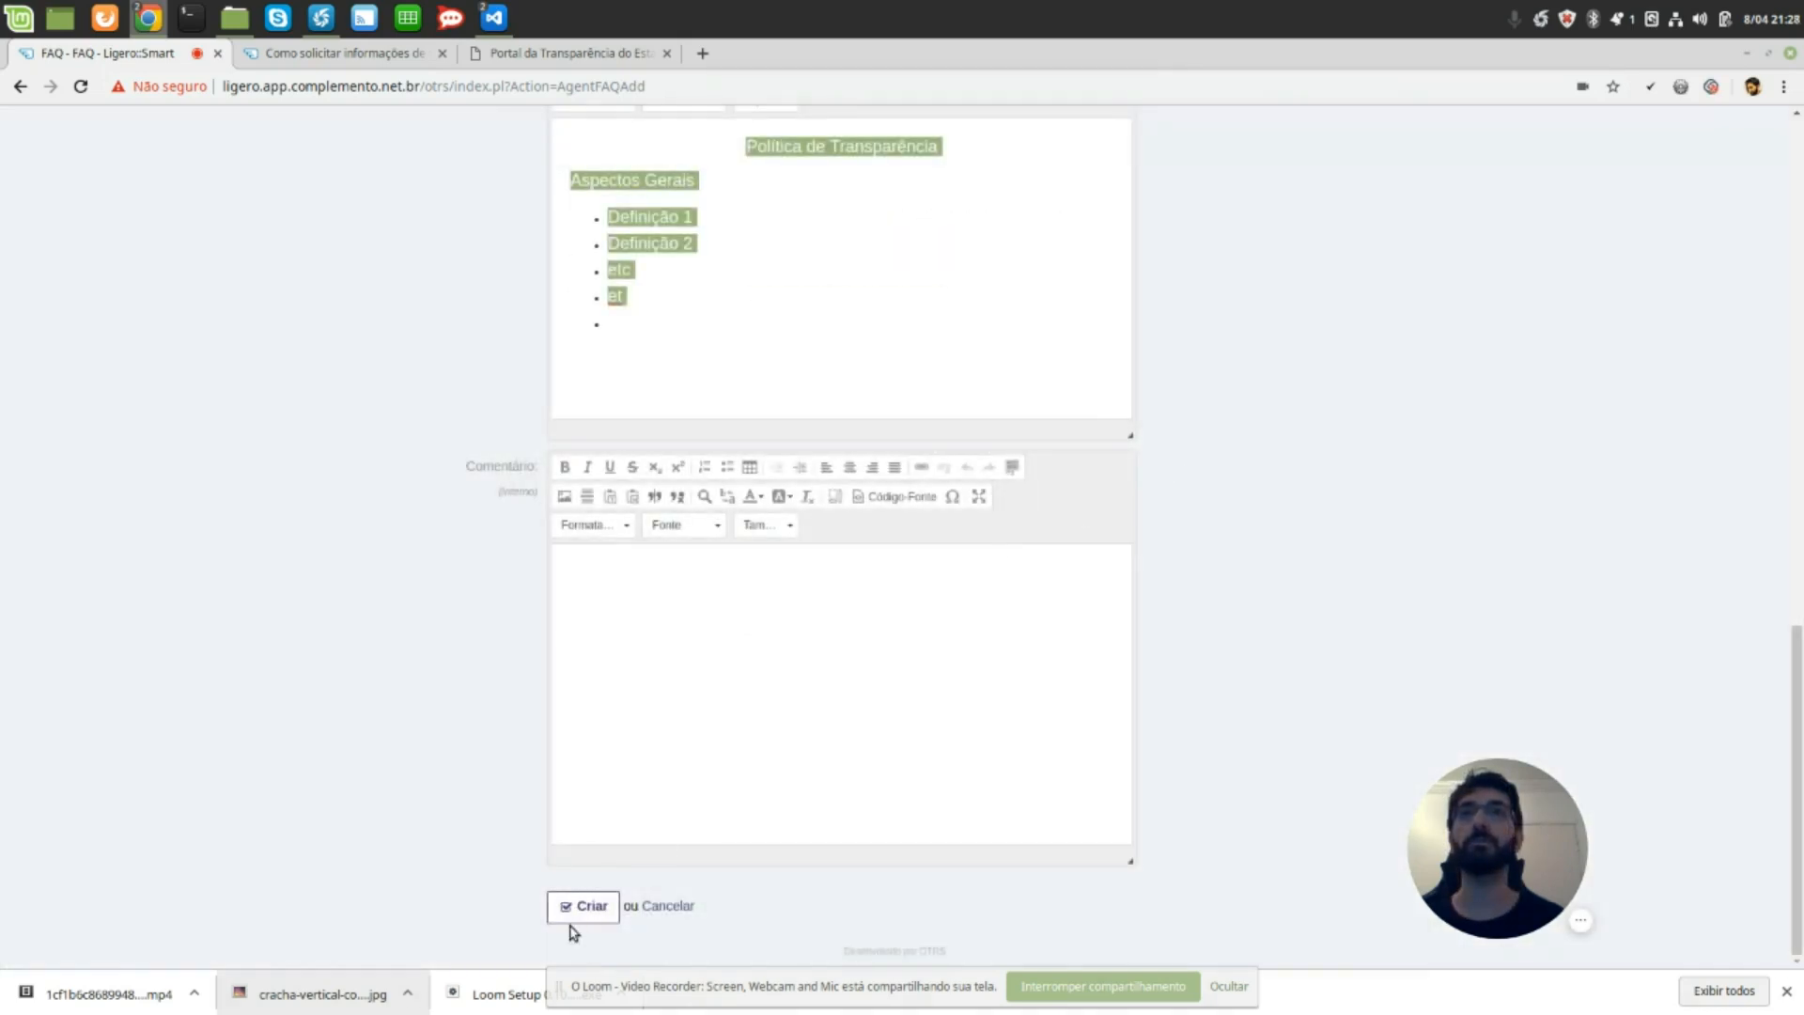
{"action": "left_click", "coordinate": [580, 908]}
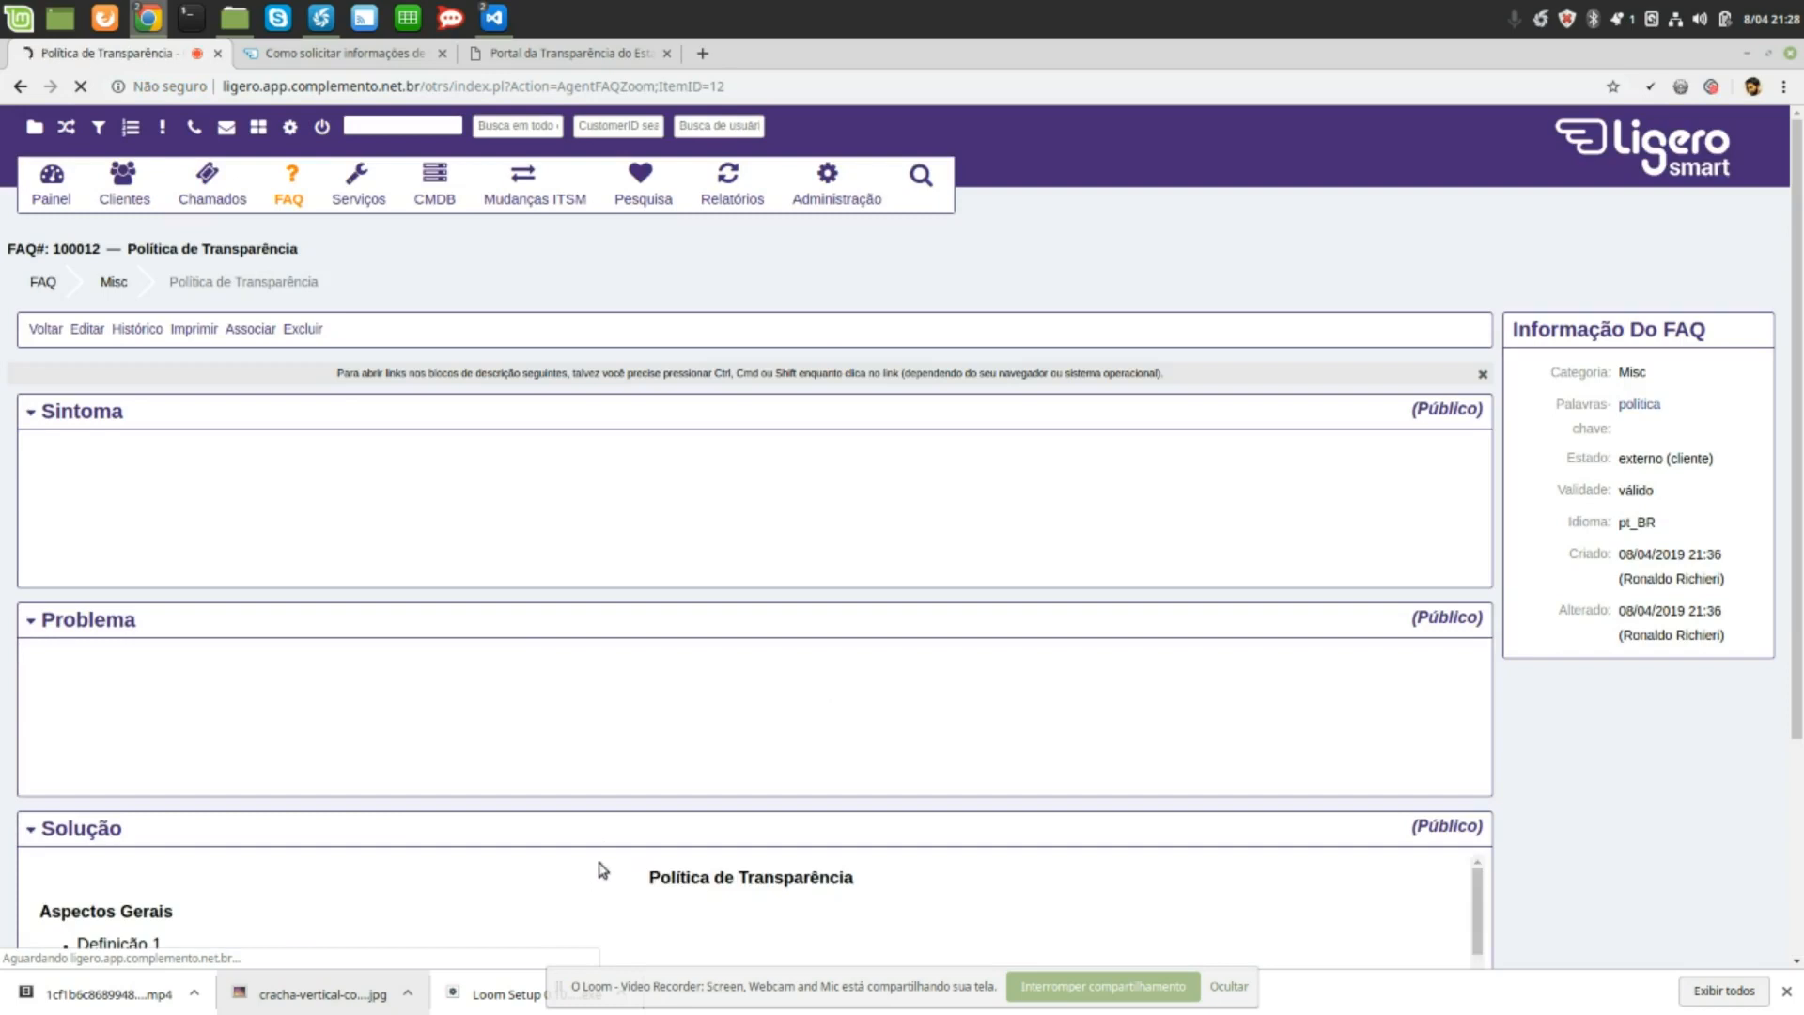
Start associating the new FAQ article with an object of type Serviço and search the services for "transpa".
{"action": "left_click", "coordinate": [267, 329]}
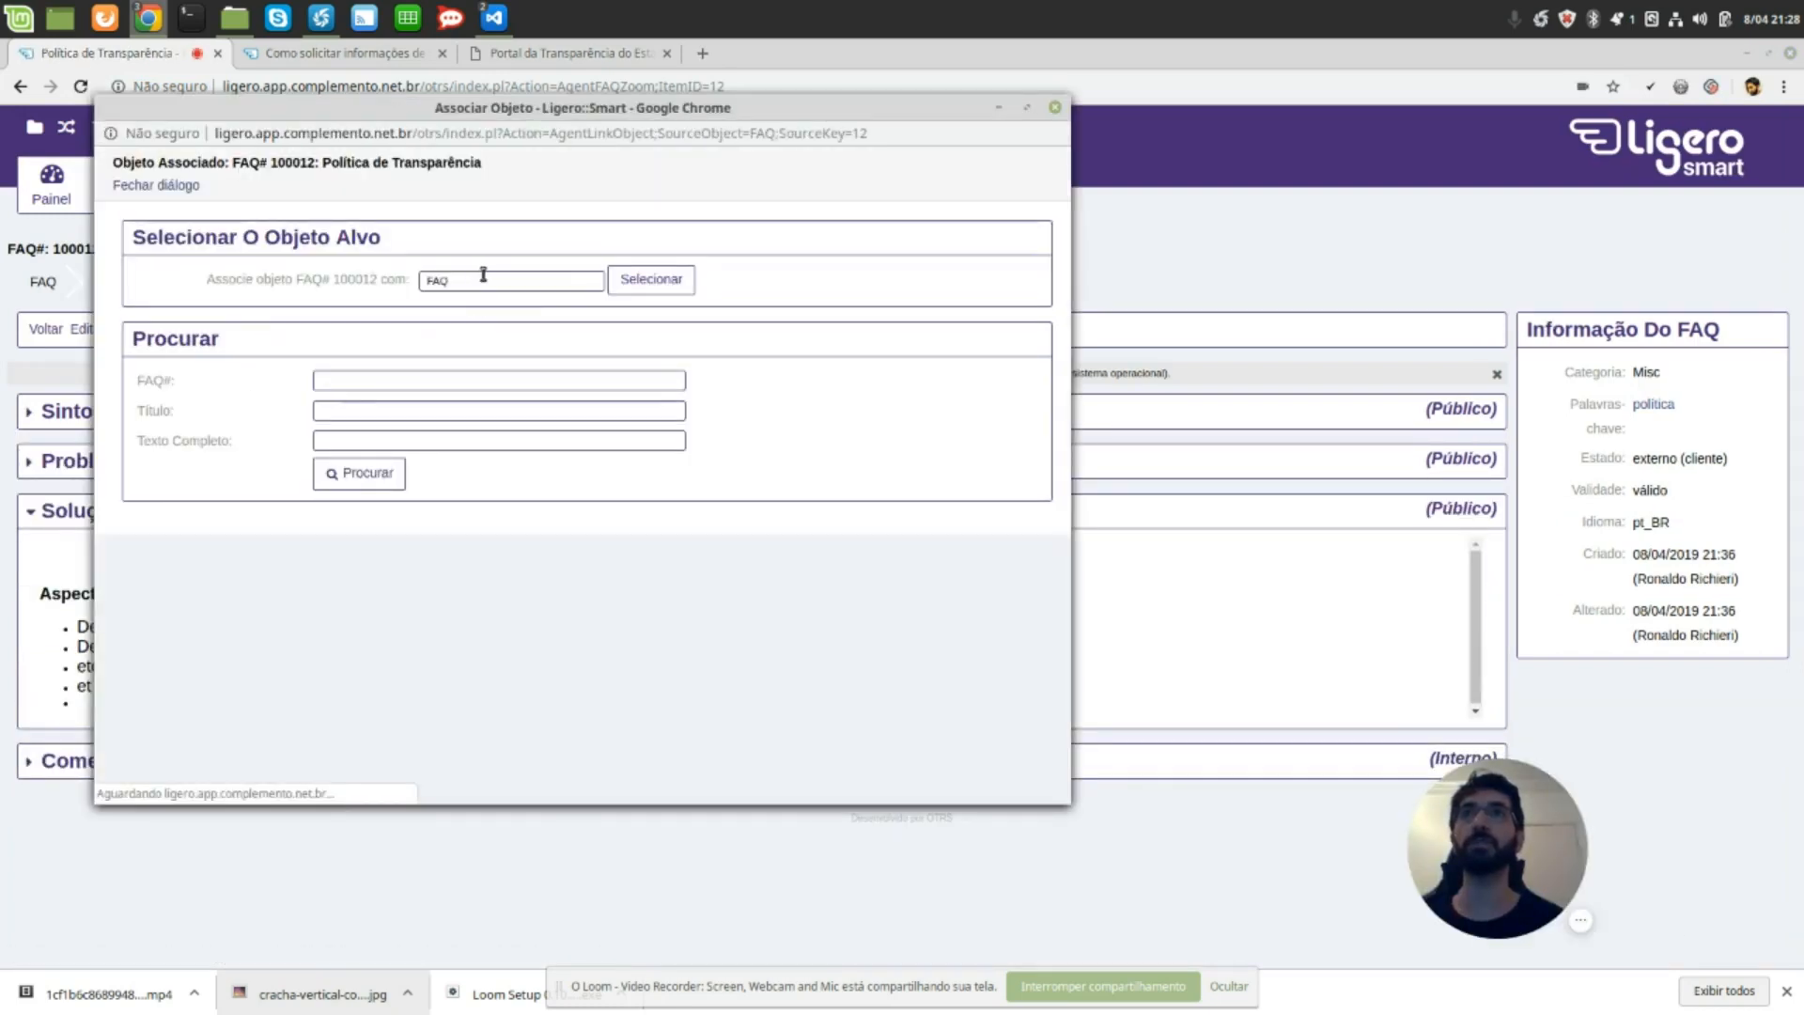
{"action": "left_click", "coordinate": [483, 280]}
{"action": "left_click", "coordinate": [461, 351]}
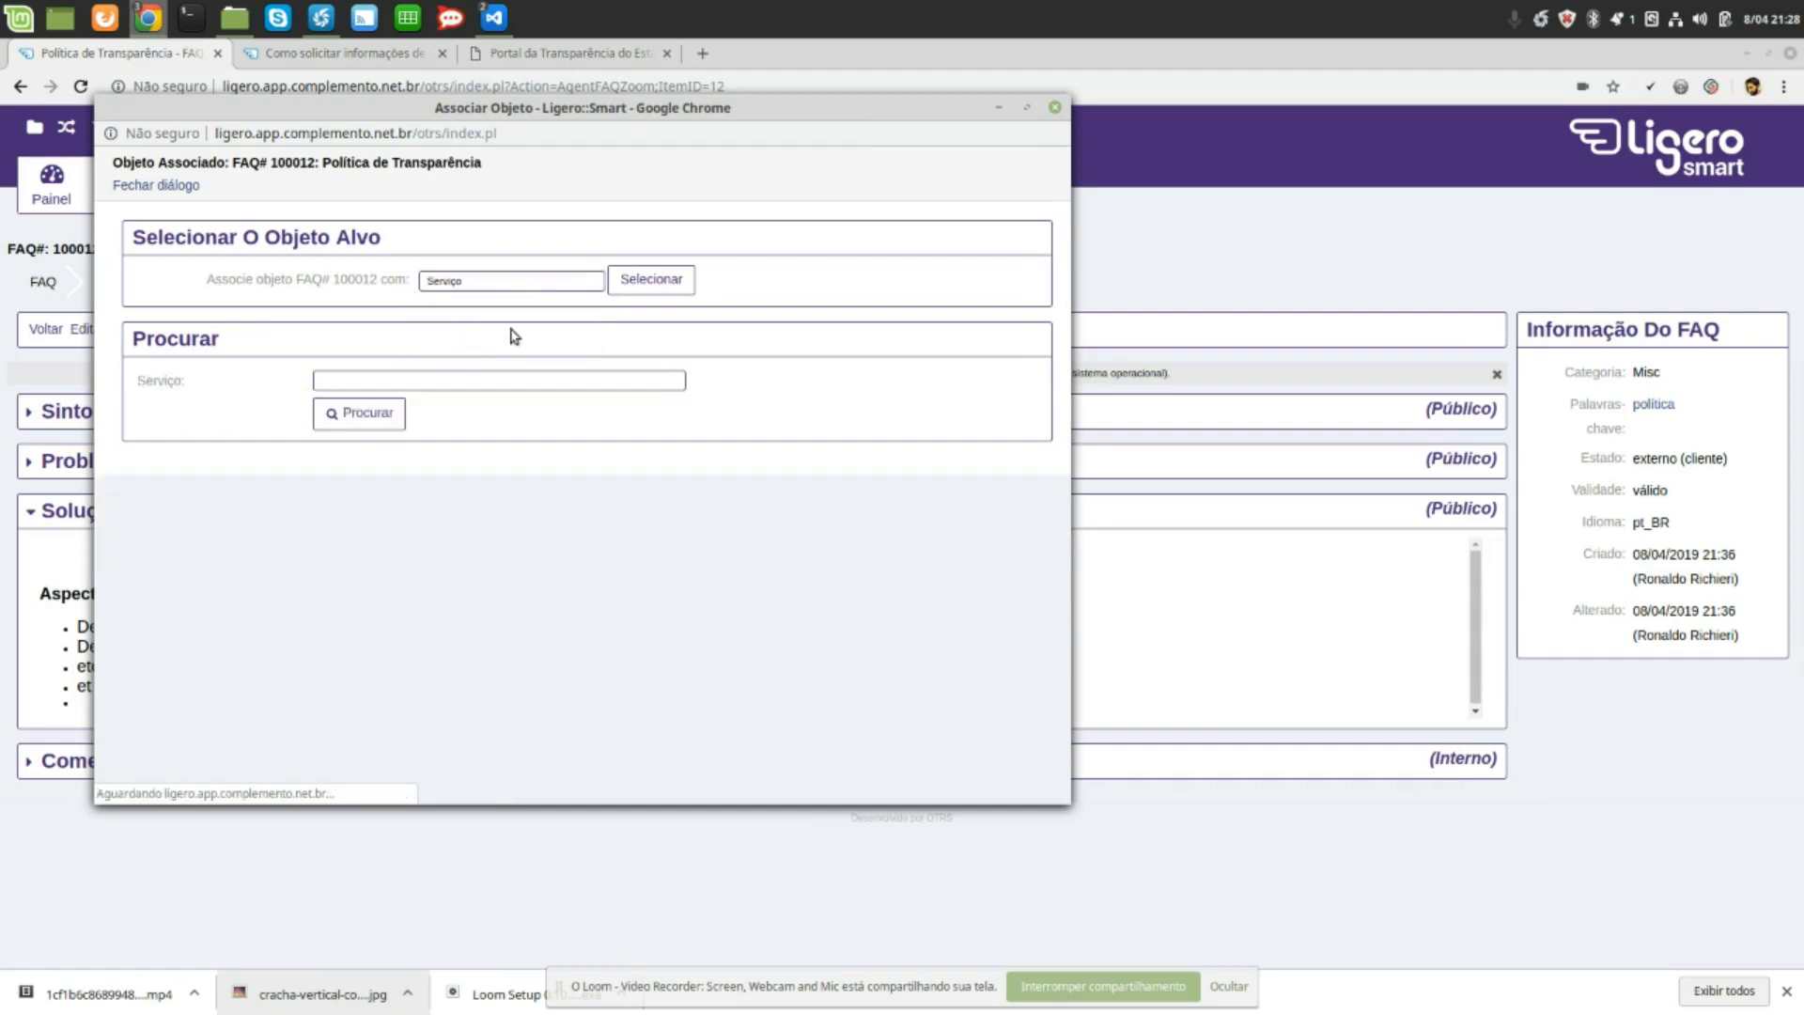
{"action": "left_click", "coordinate": [521, 379]}
{"action": "type", "text": "transpa"}
{"action": "key", "text": "Return"}
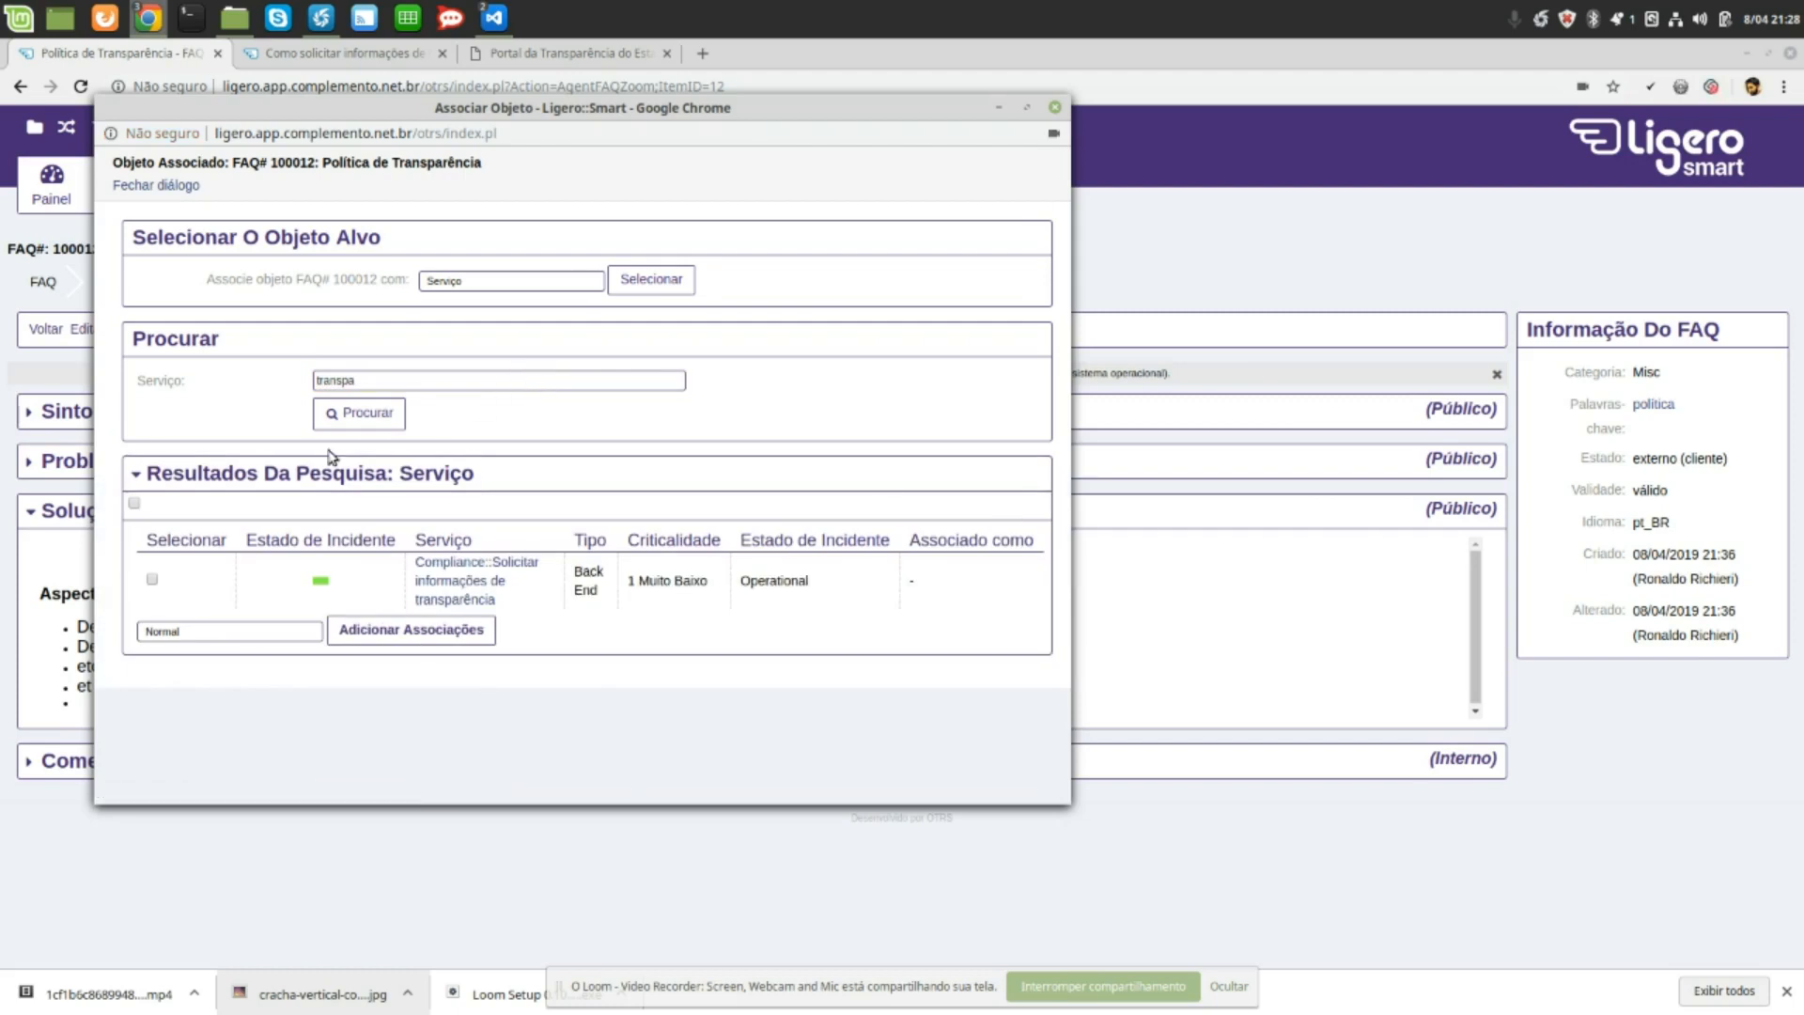
Link the service "Compliance::Solicitar informações de transparência" to the article as "Artigo do Serviço" and close the association dialog.
{"action": "left_click", "coordinate": [188, 630]}
{"action": "left_click", "coordinate": [194, 614]}
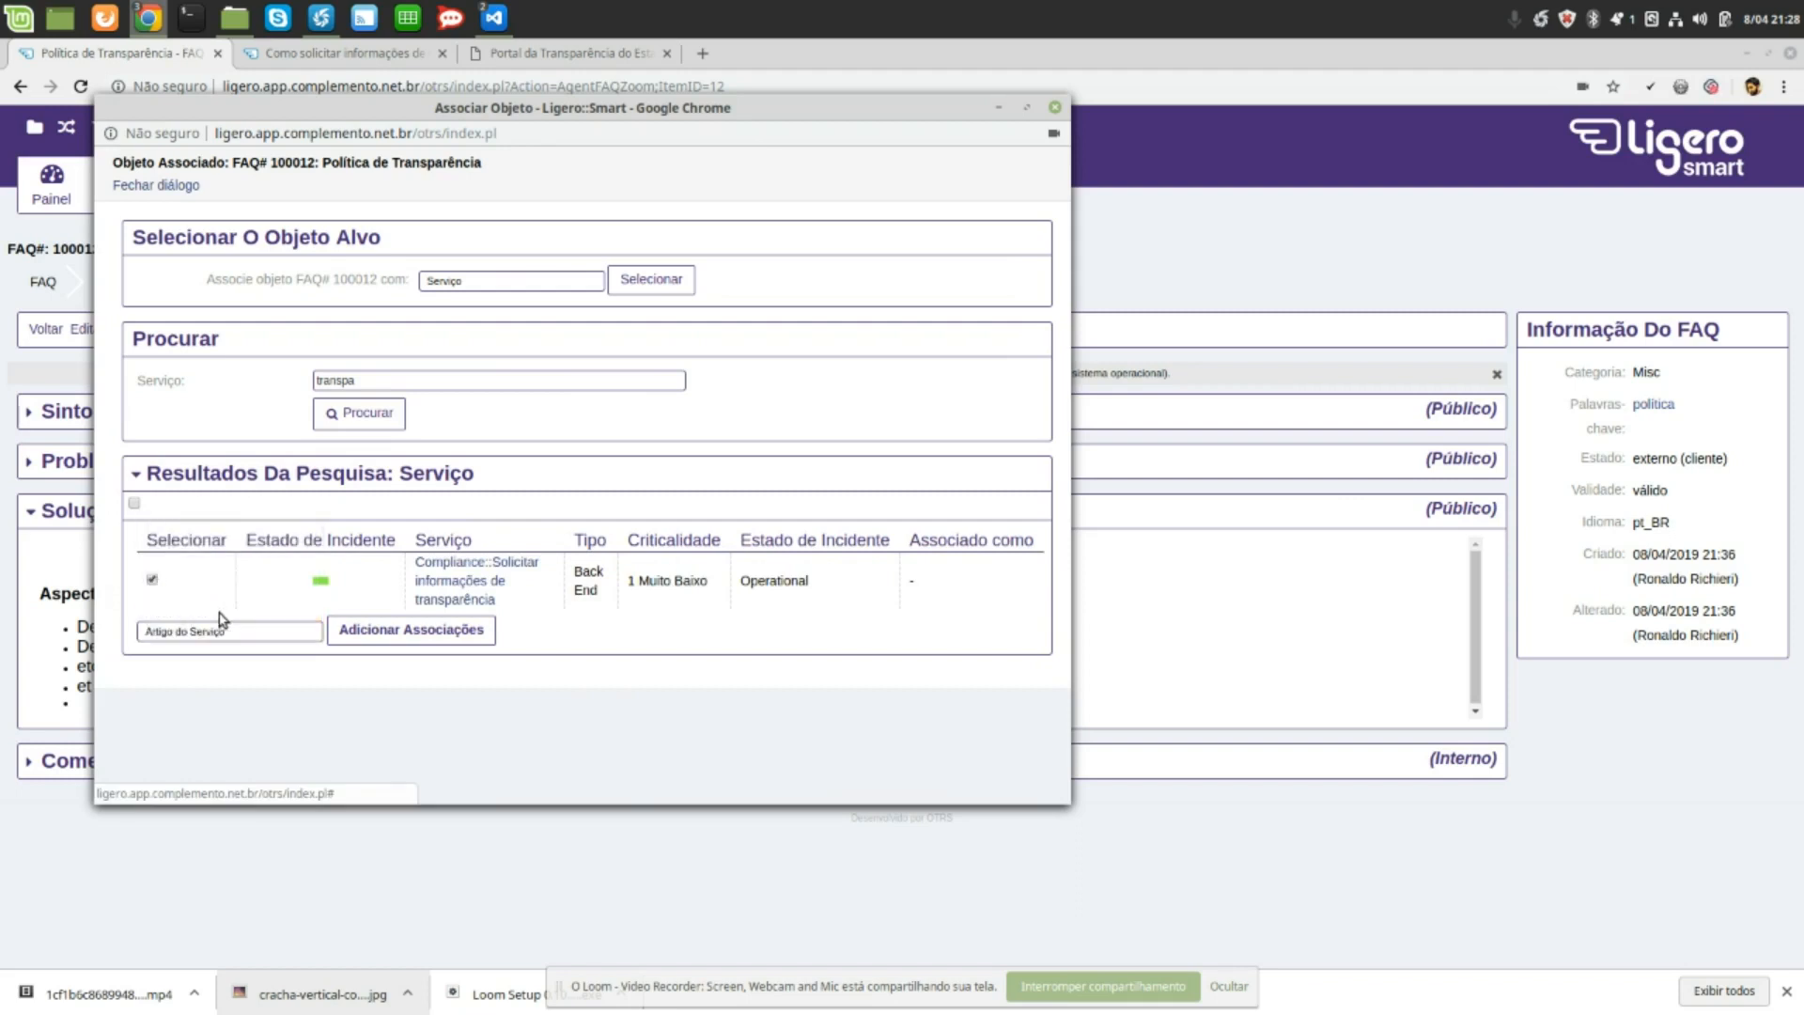
{"action": "left_click", "coordinate": [377, 640]}
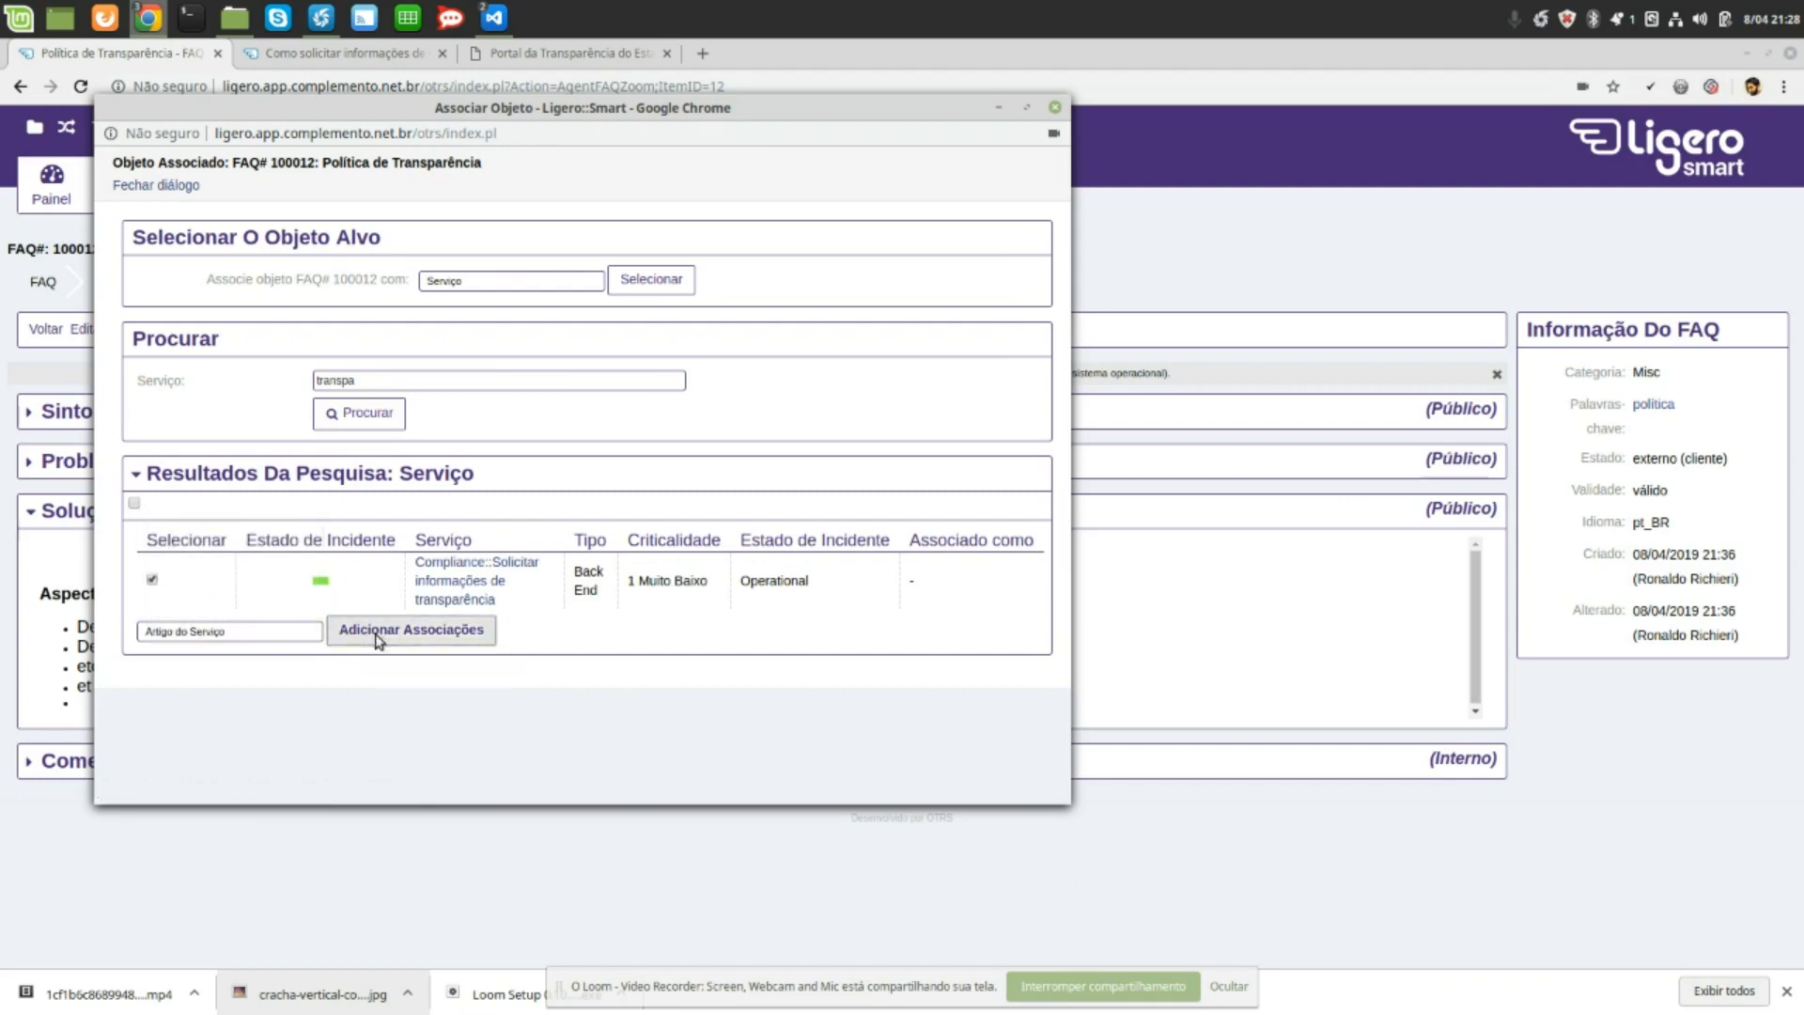
{"action": "left_click", "coordinate": [158, 186]}
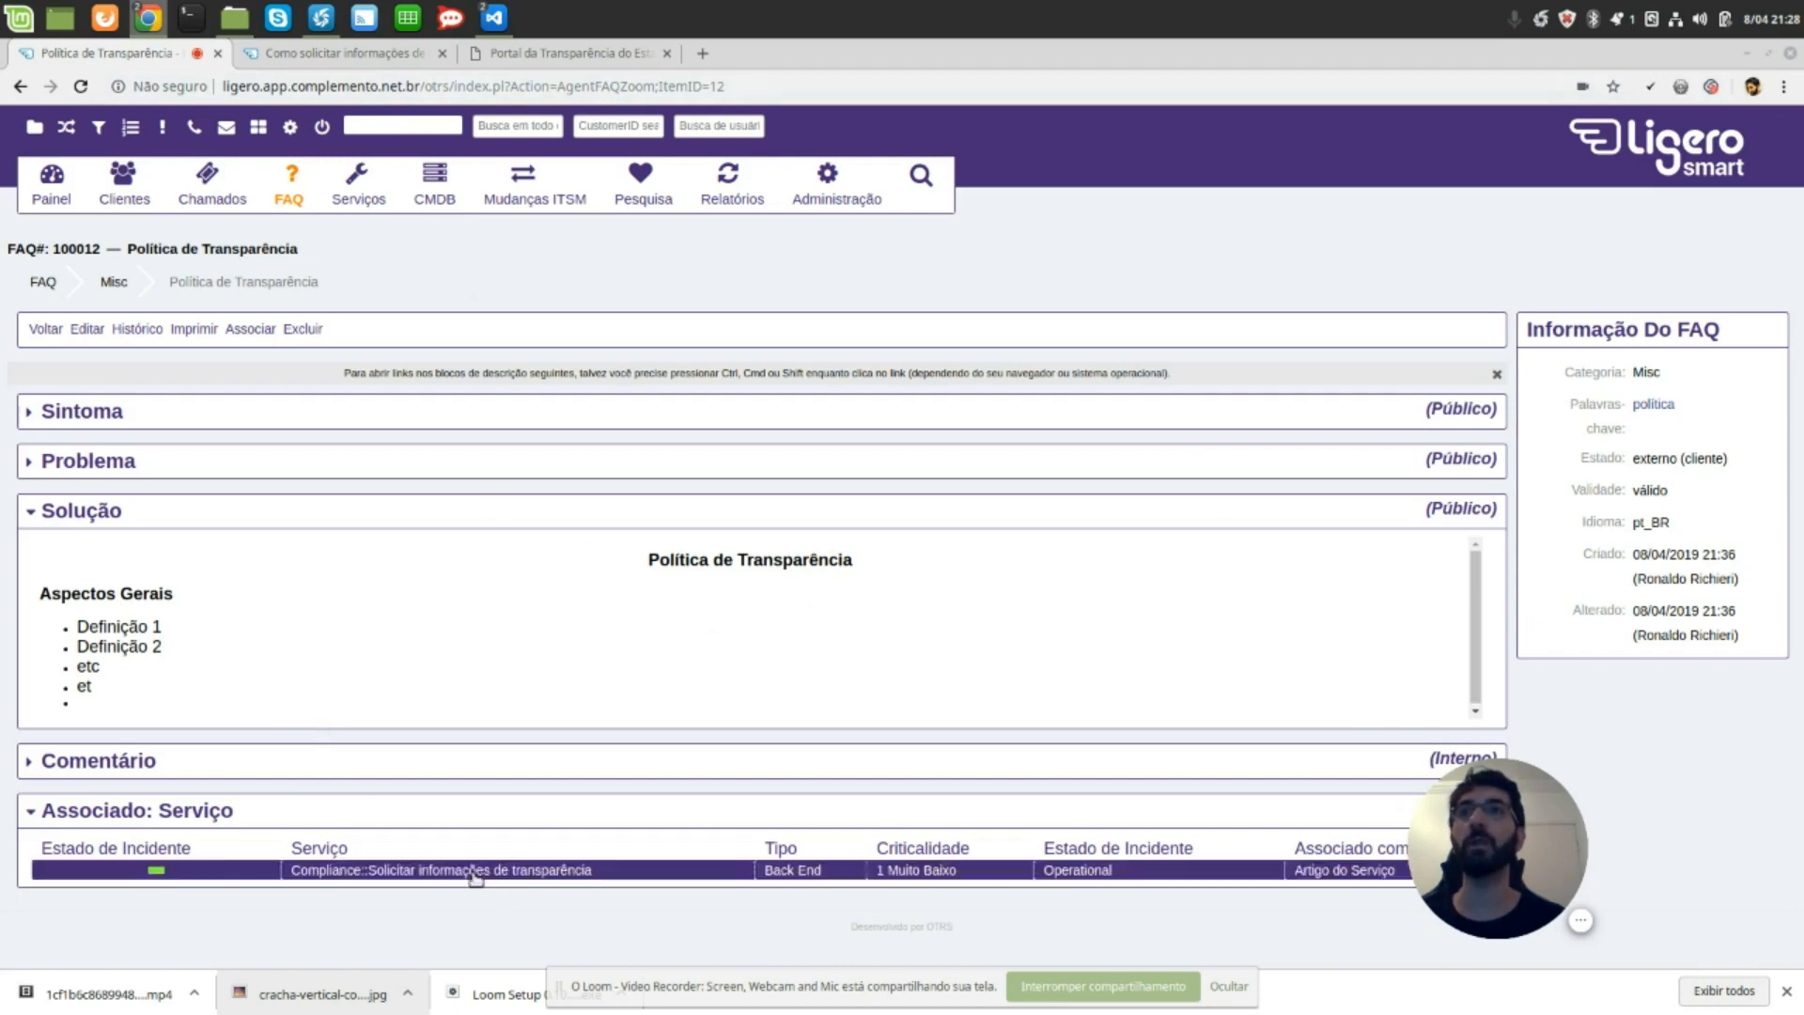
In the customer portal, view "Política de Transparência" under Compliance's "Solicitar informações de transparência" service and choose "Não, preciso de mais ajuda".
{"action": "left_click", "coordinate": [372, 56]}
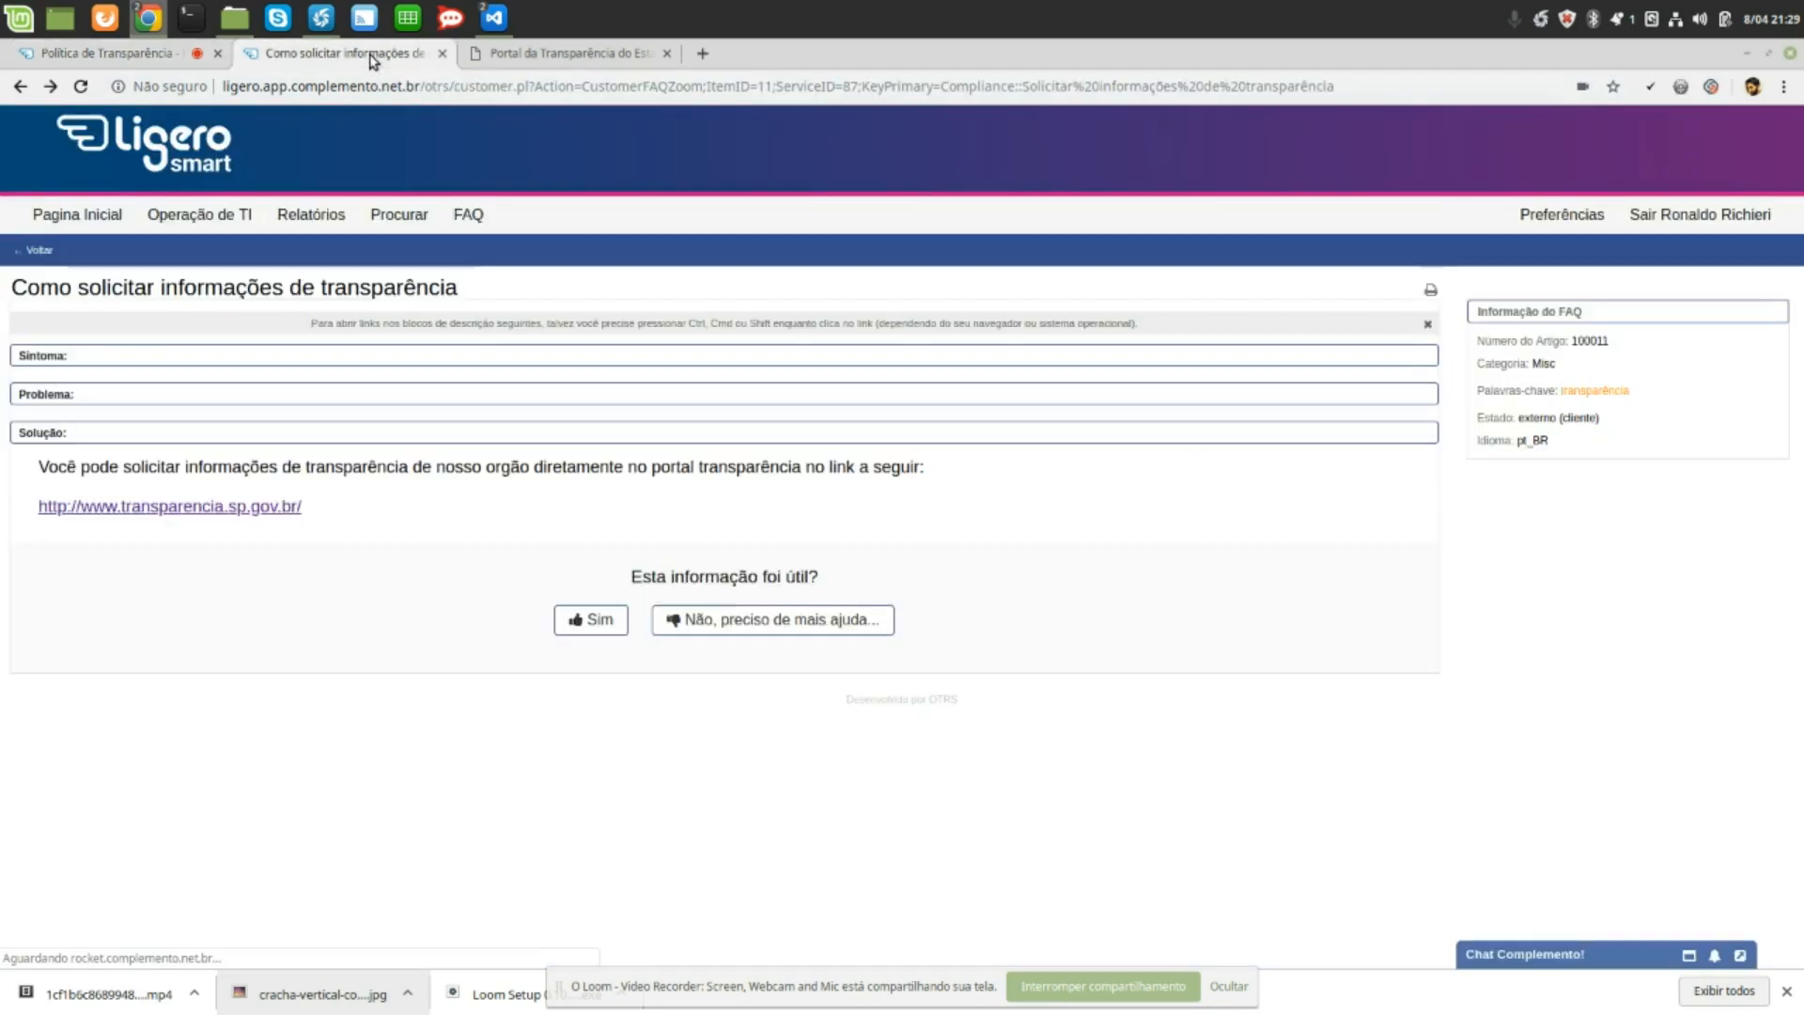
{"action": "left_click", "coordinate": [84, 216]}
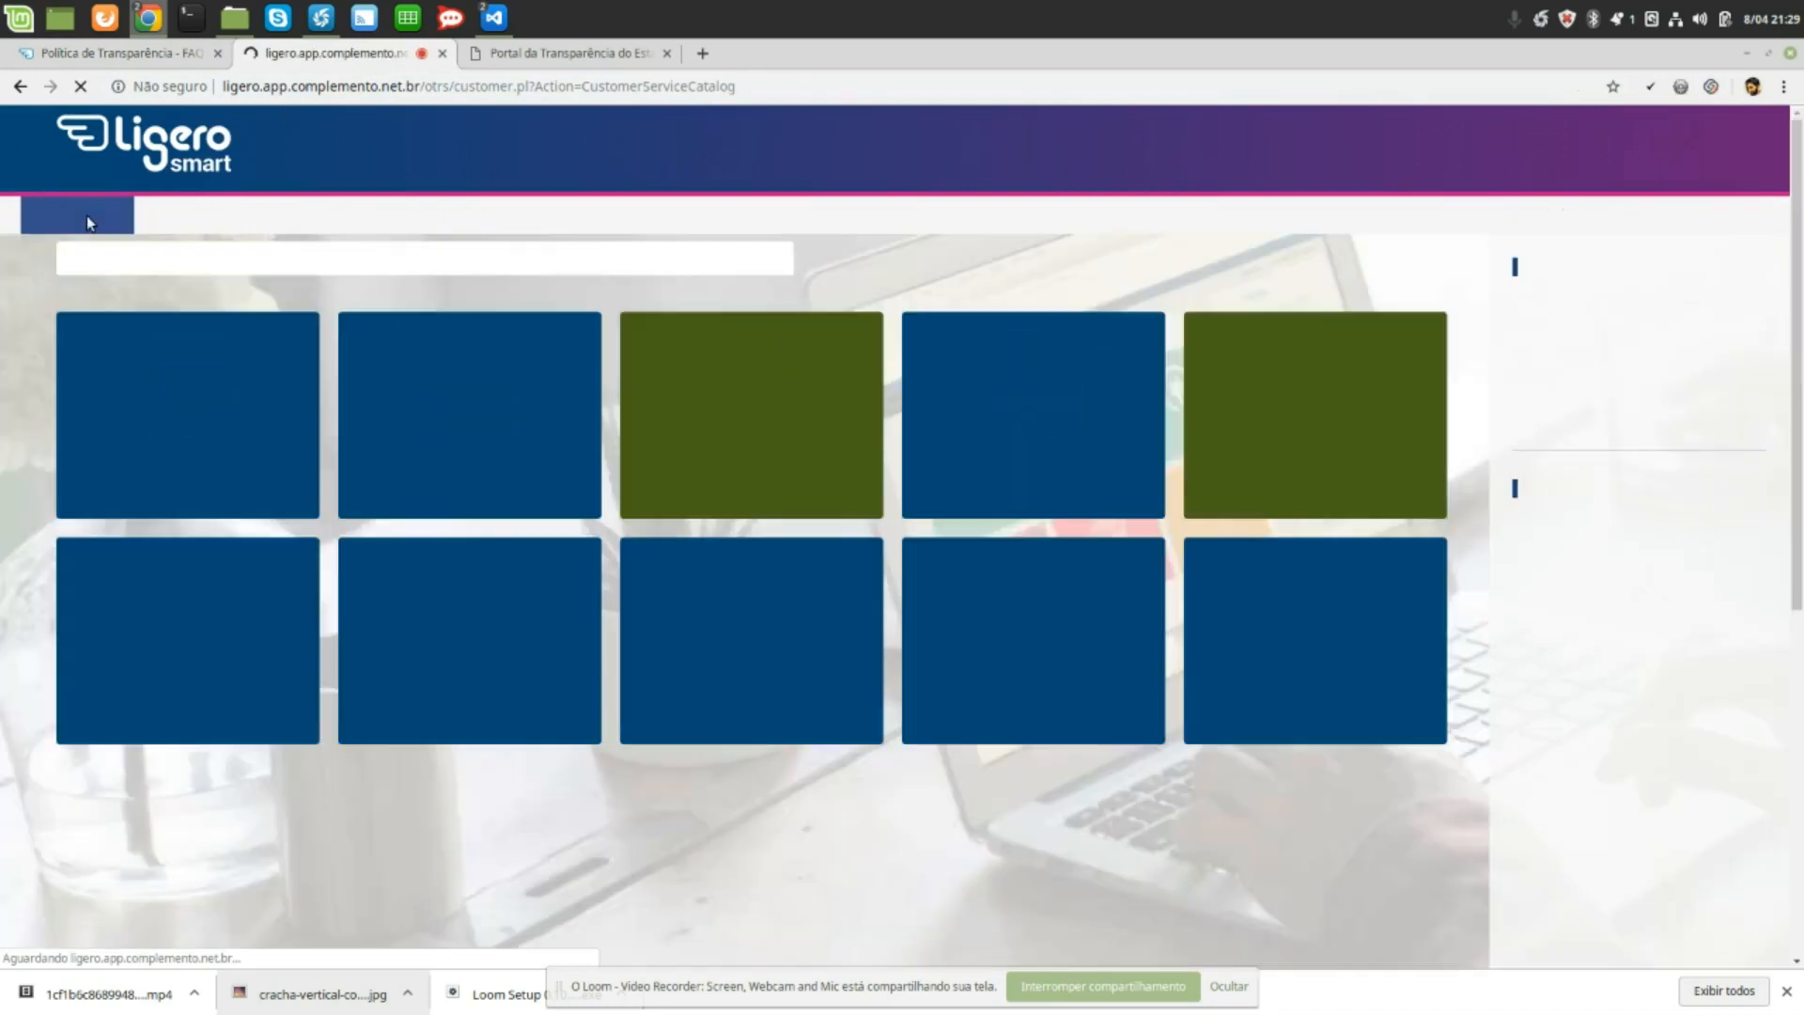
{"action": "left_click", "coordinate": [737, 418]}
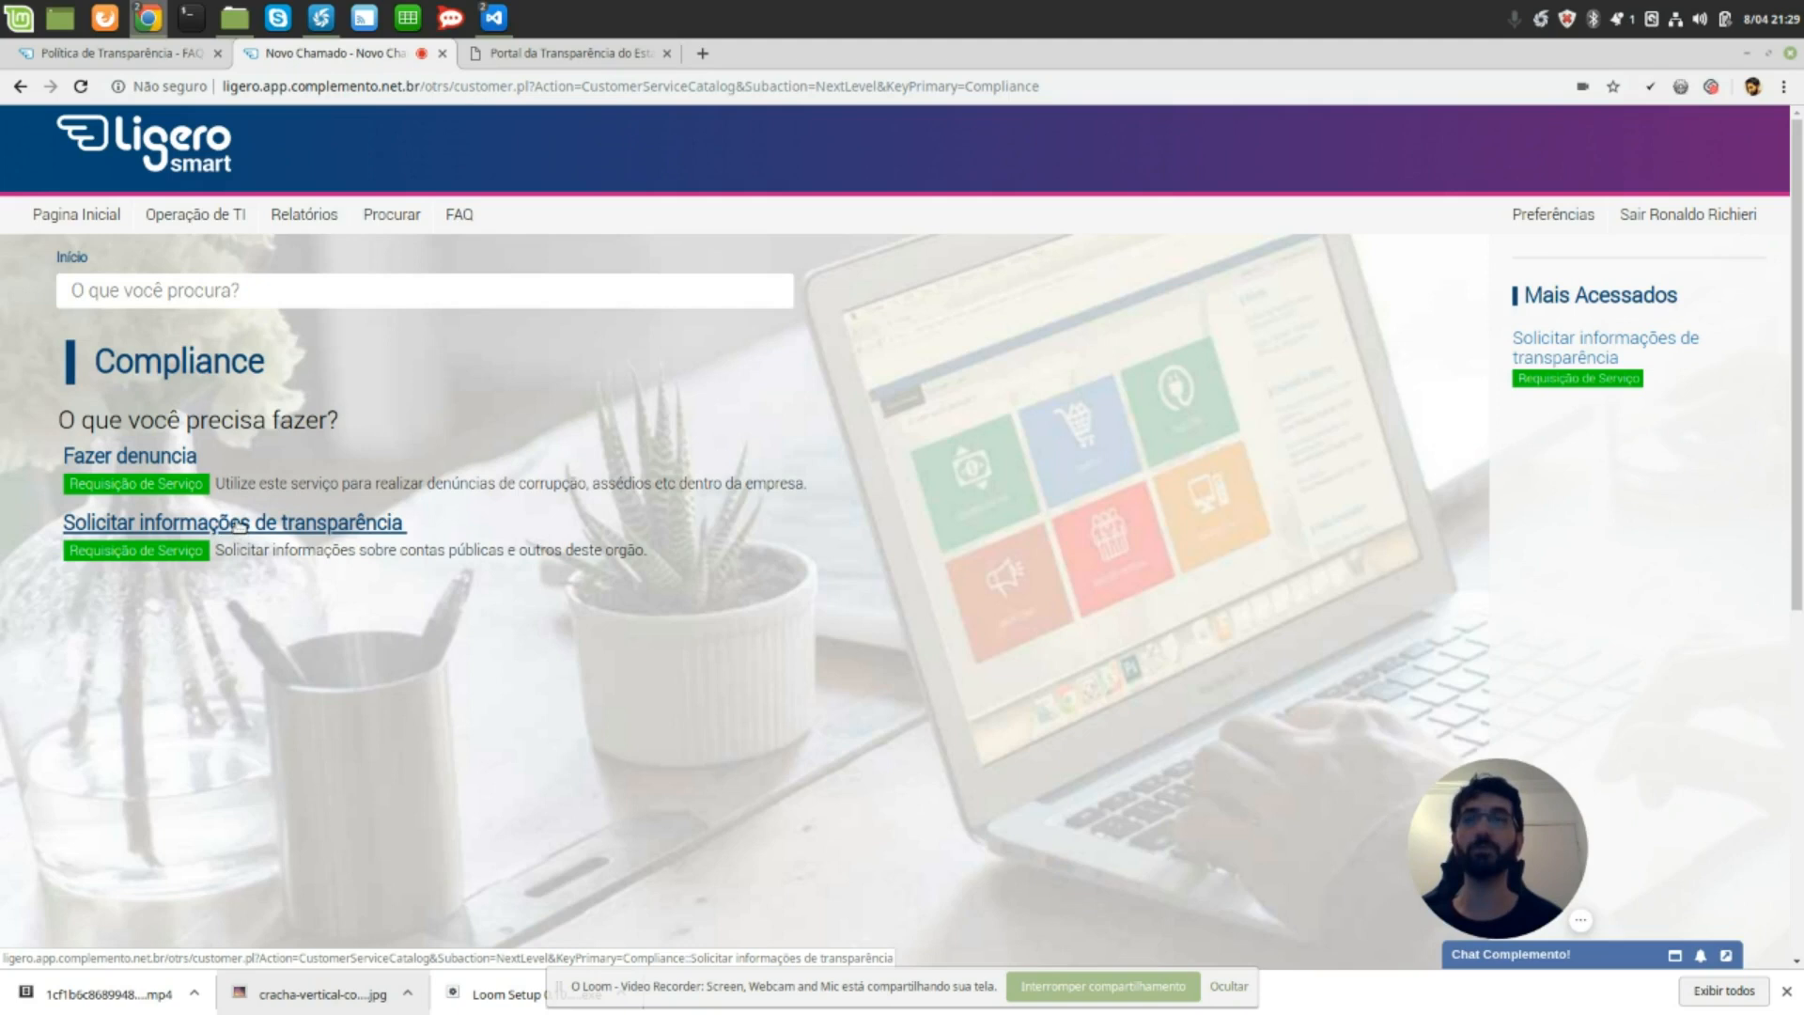
{"action": "left_click", "coordinate": [238, 523]}
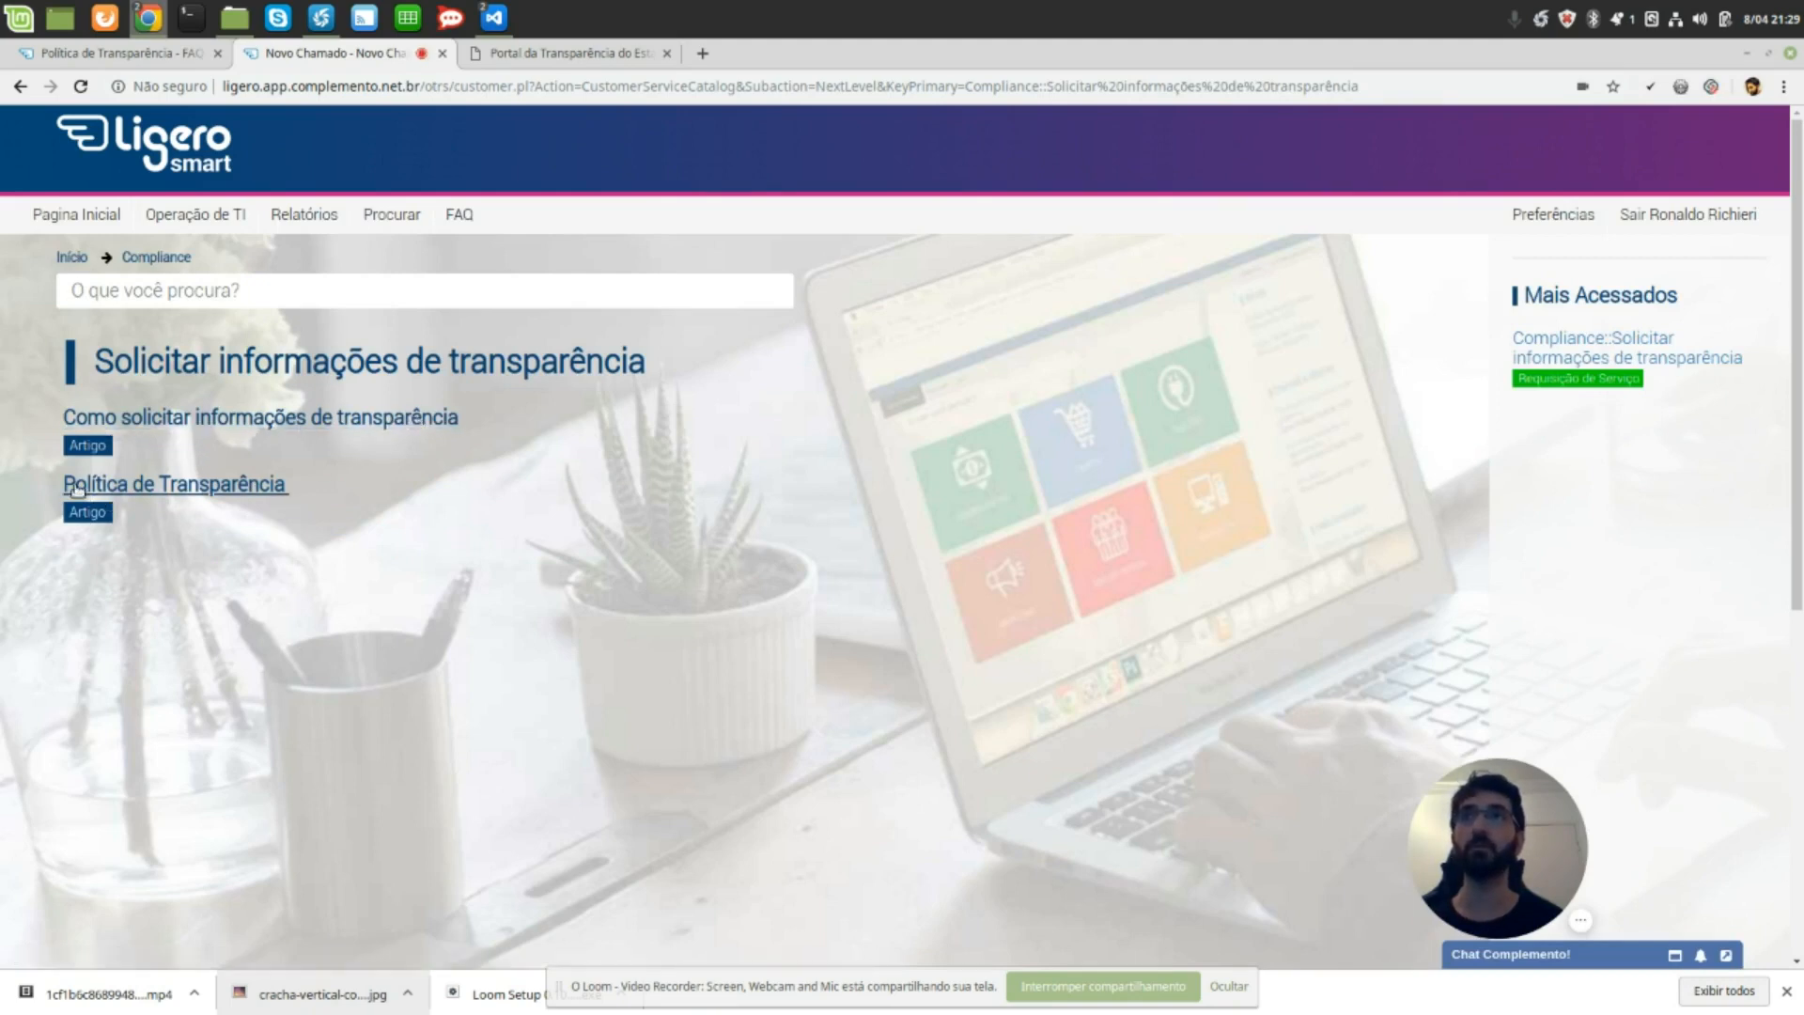
{"action": "left_click", "coordinate": [246, 492]}
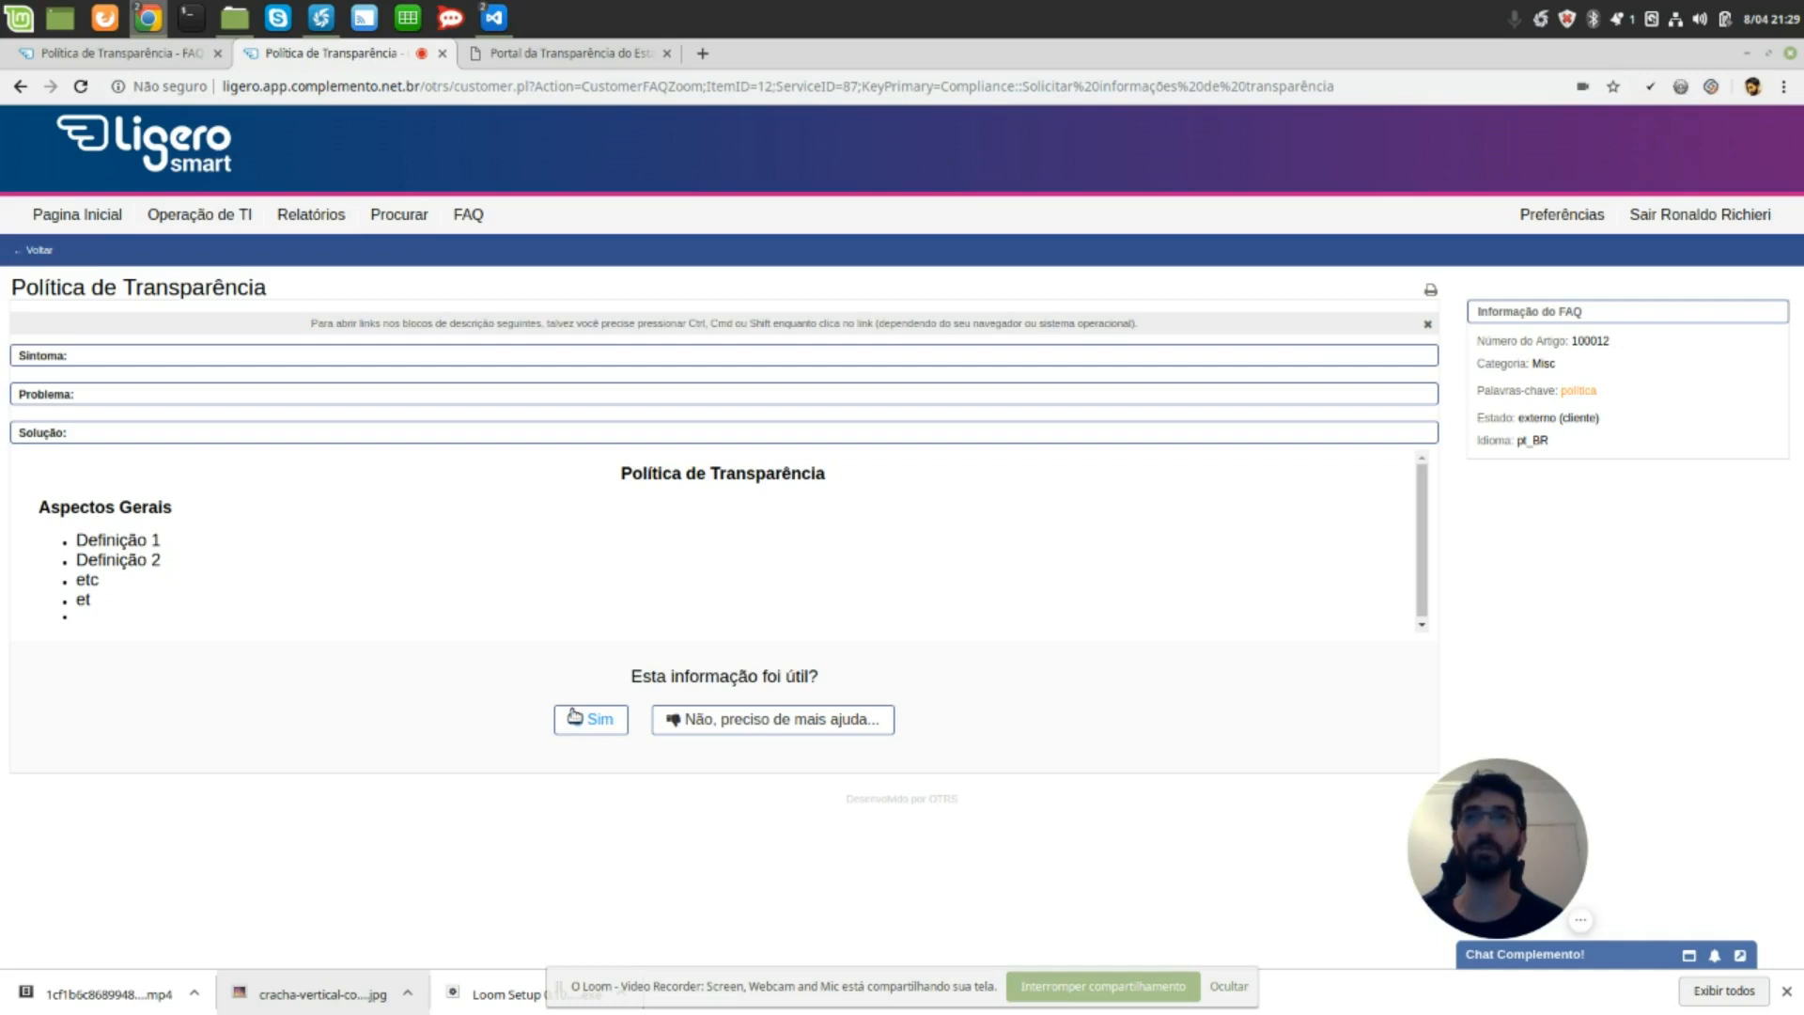
{"action": "left_click", "coordinate": [727, 721]}
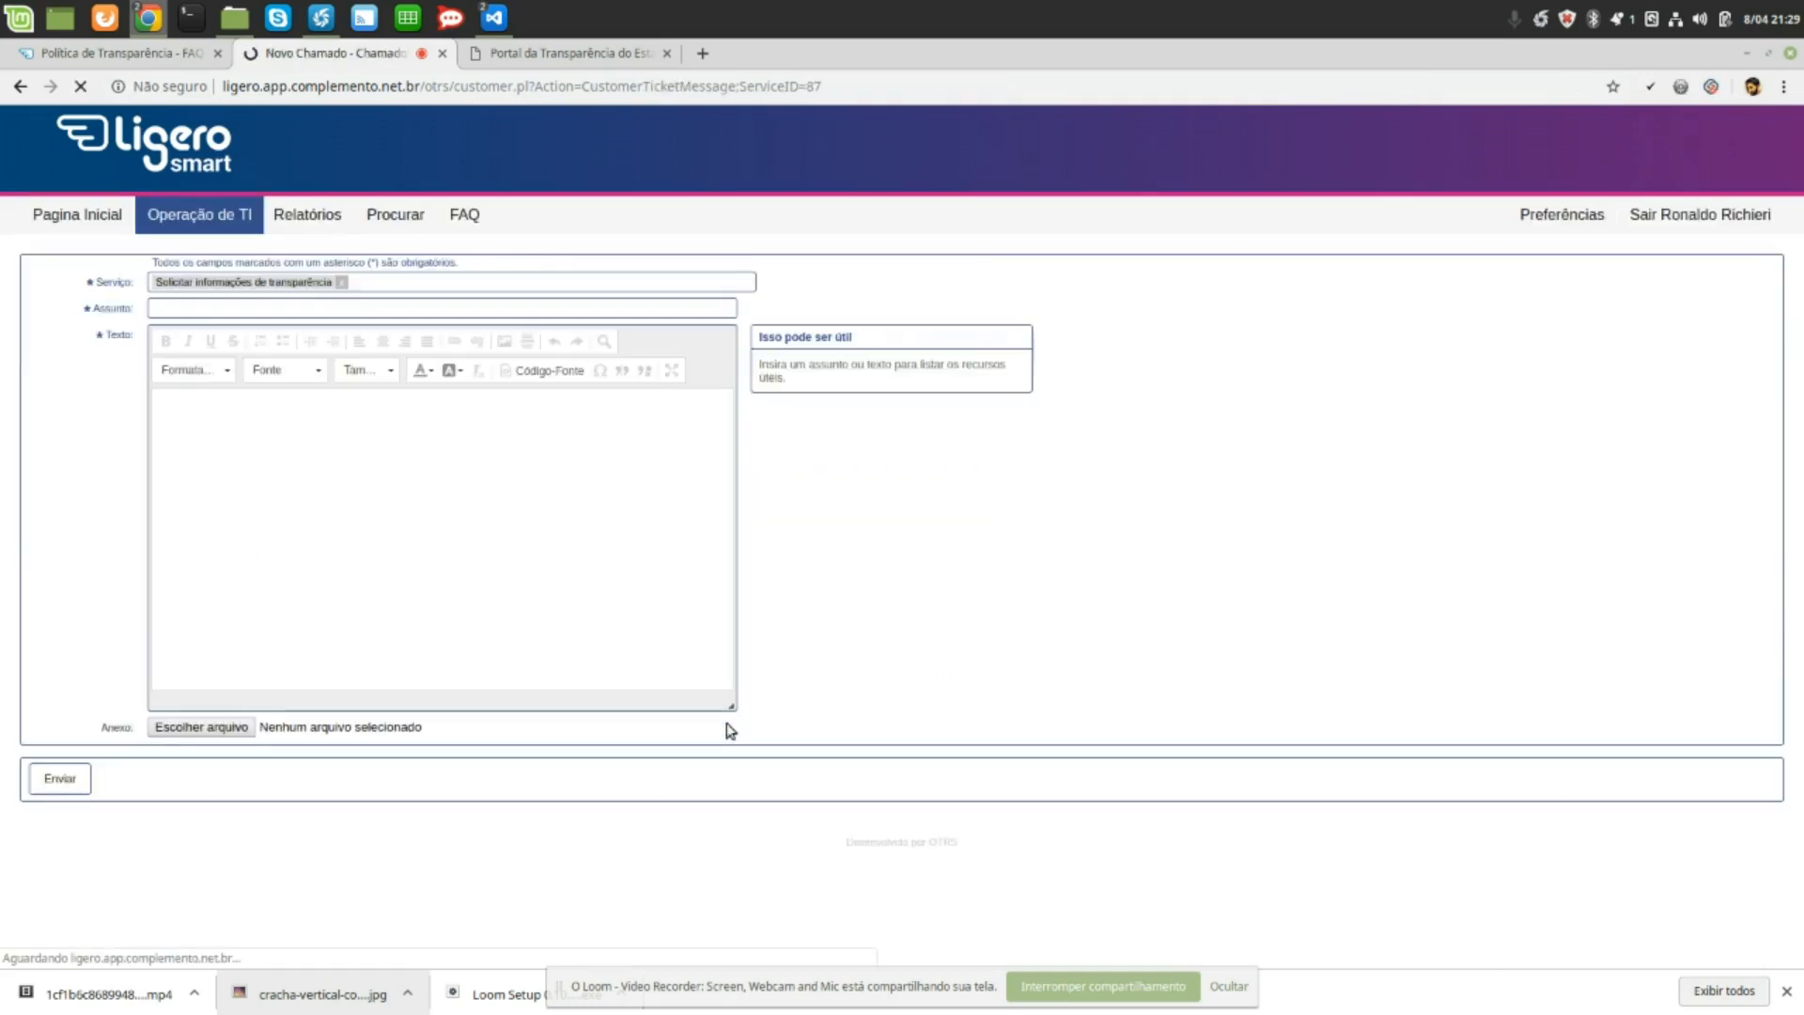